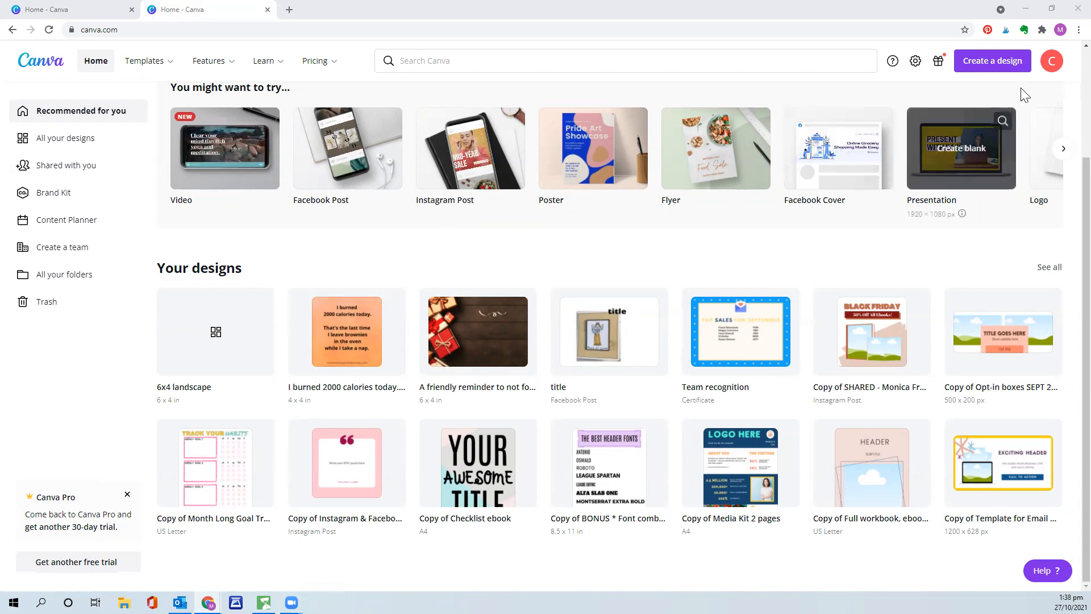
Start a custom-size design and set its dimension unit to inches
click(995, 67)
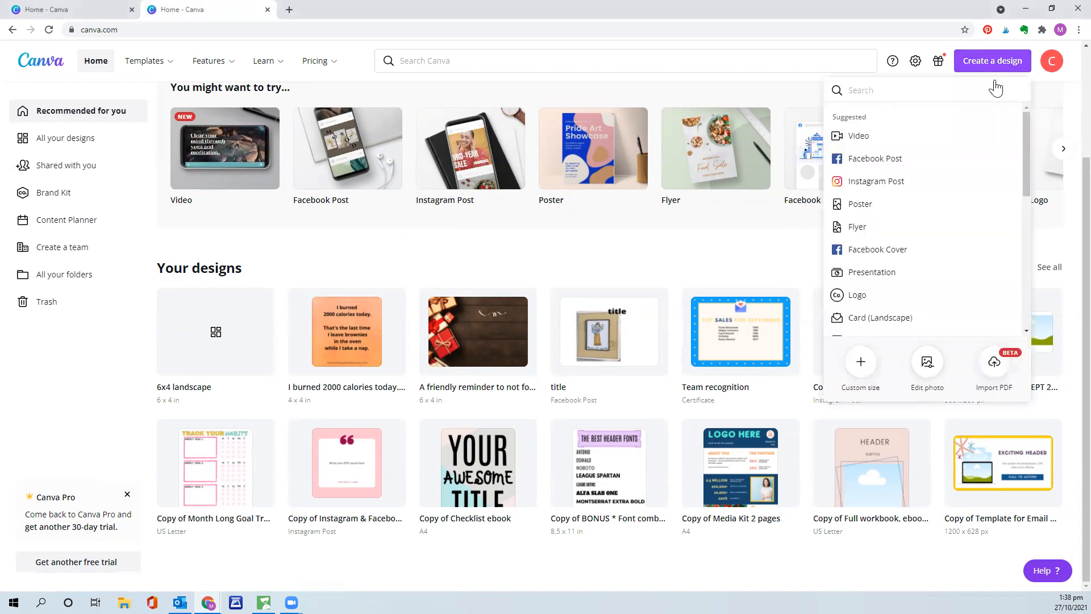
click(858, 366)
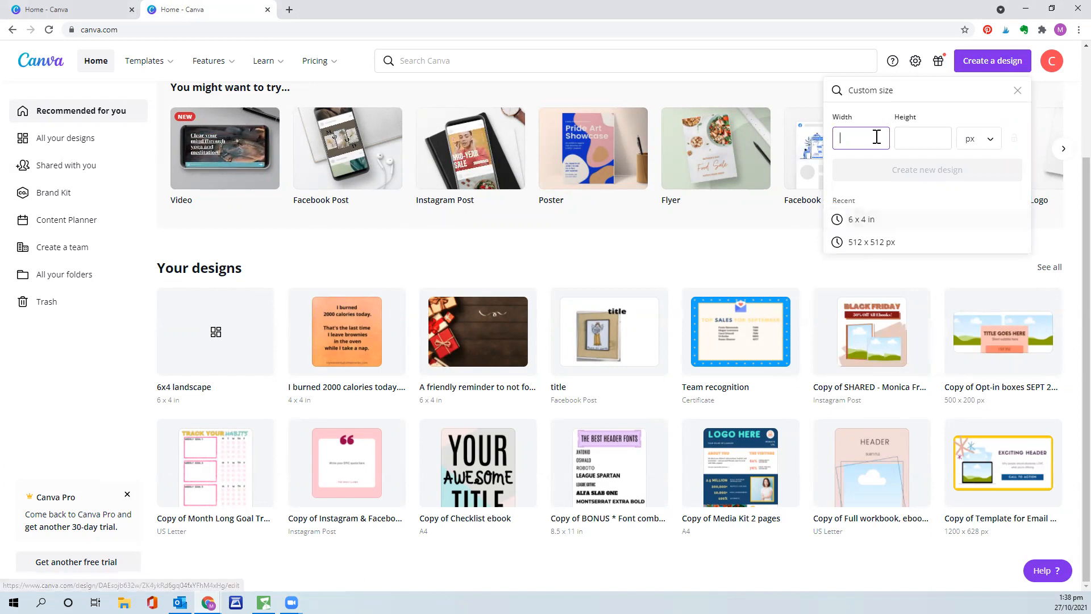
text(6)
click(906, 142)
text(4)
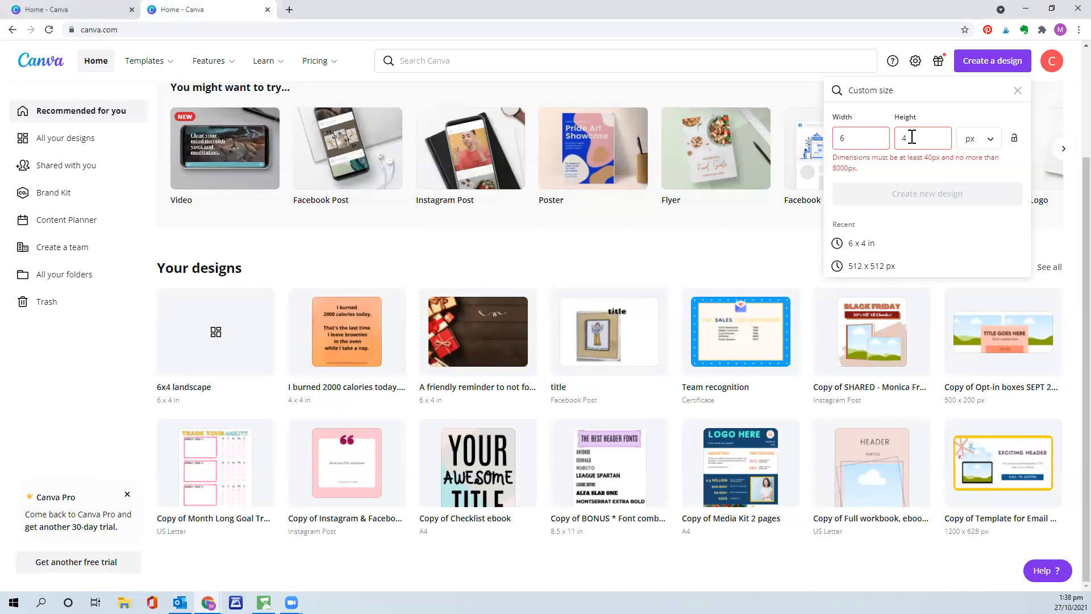
click(990, 145)
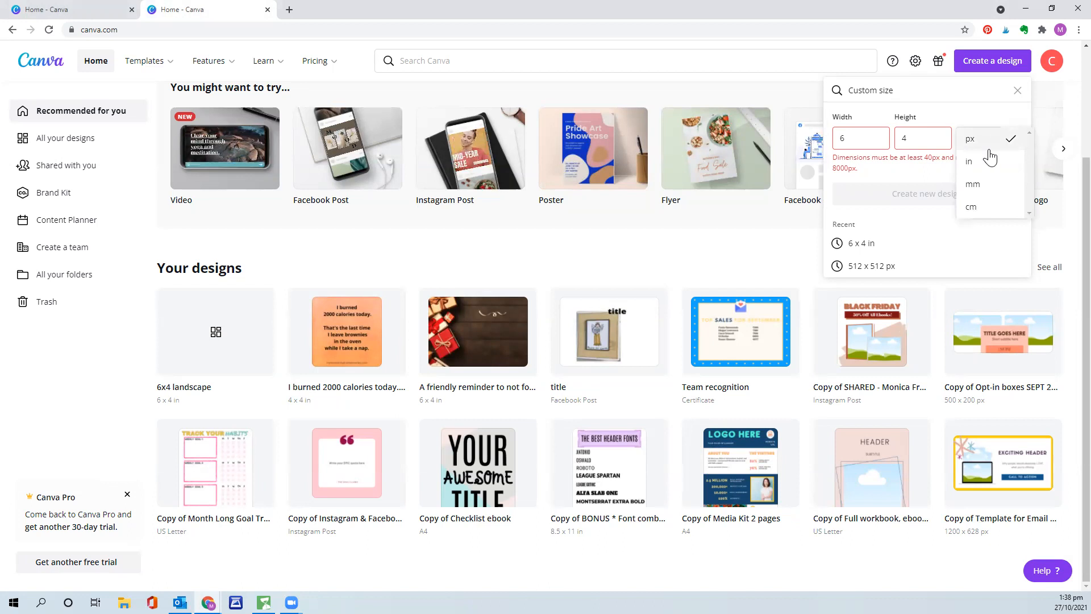
click(970, 161)
Set the width to 6 in and the height to 4 in and create the new design
click(871, 141)
drag(870, 141, 819, 147)
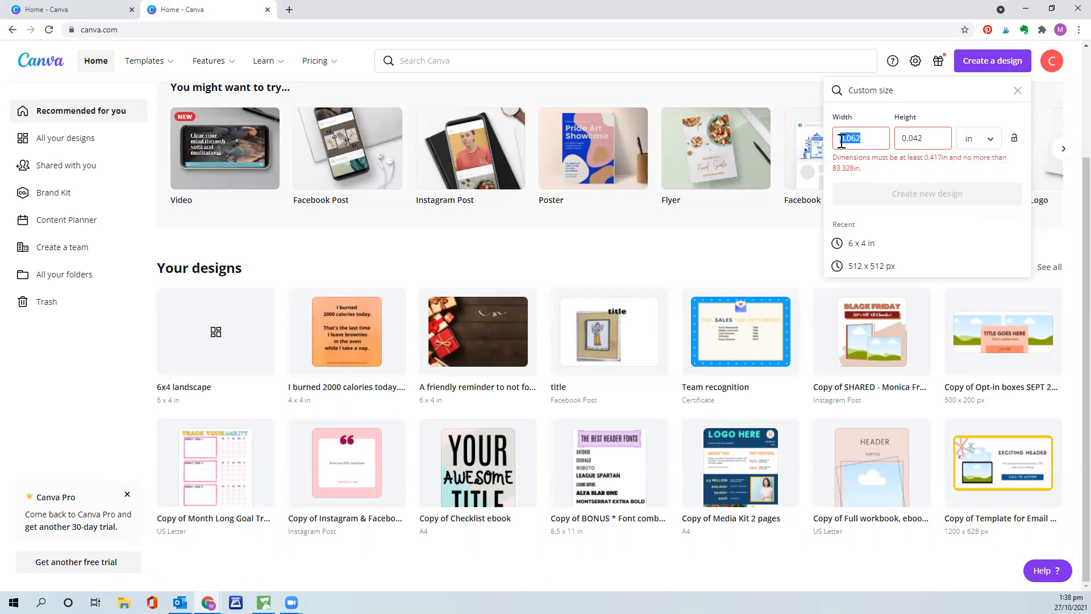
text(6)
double_click(911, 138)
text(4)
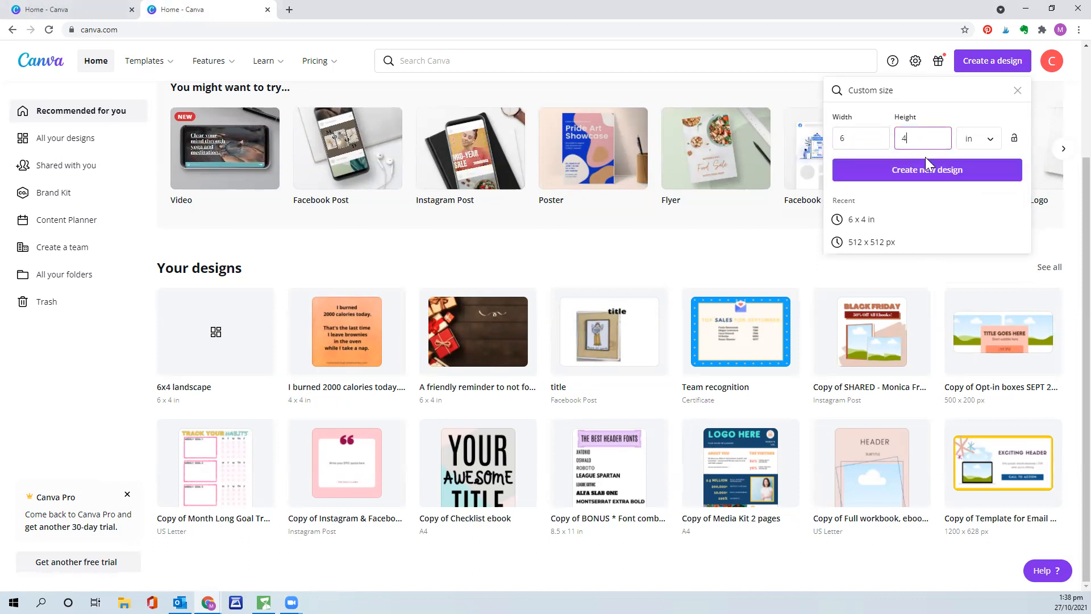
click(926, 170)
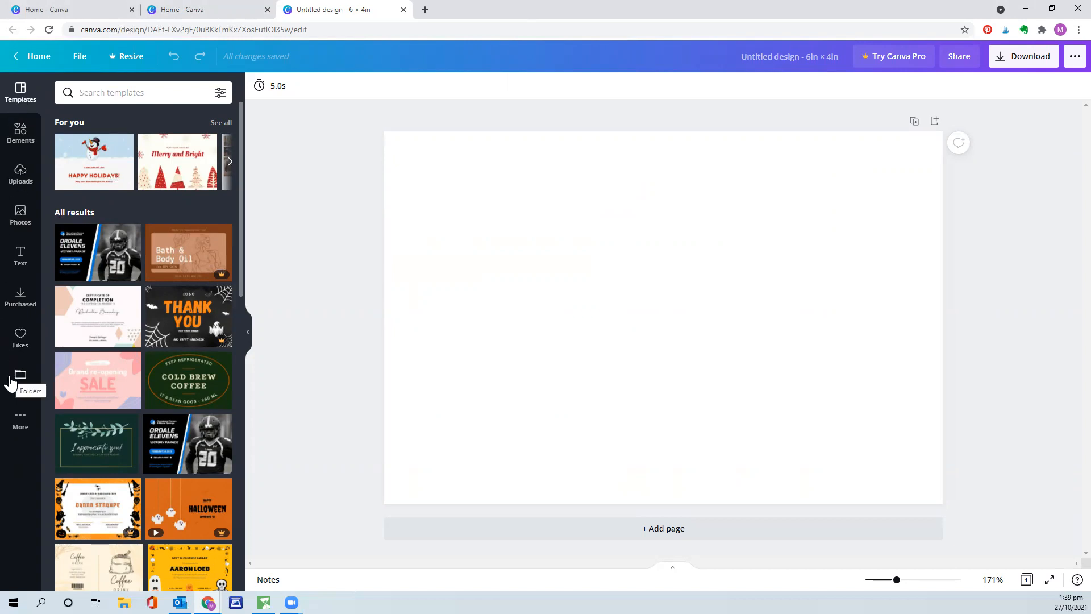
Add a single-image grid to the blank page and resize it to fit the page edges at 6 by 4 in
click(20, 135)
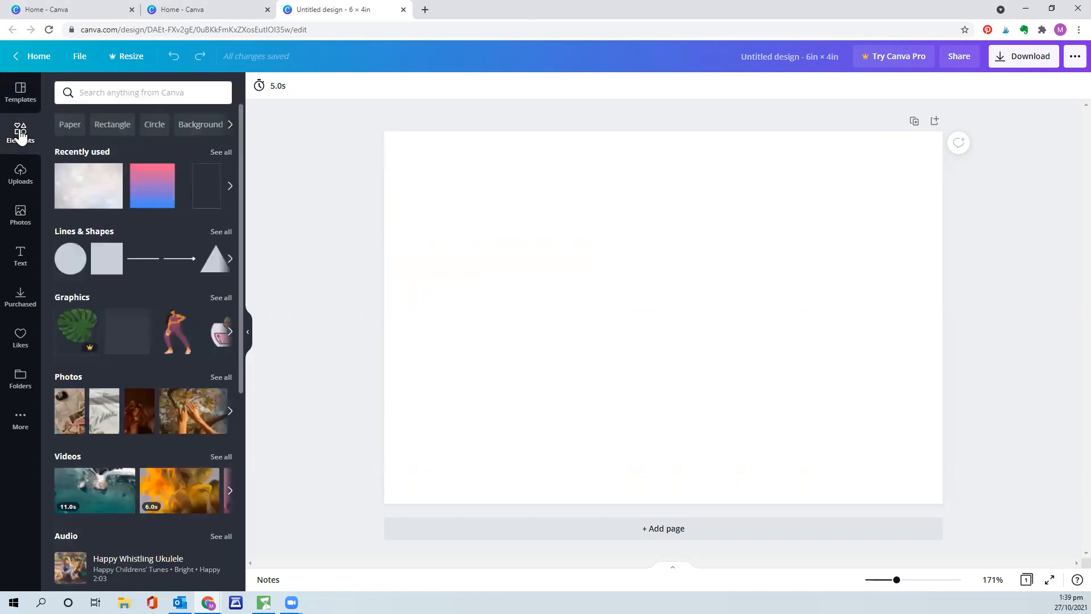
drag(243, 119, 248, 399)
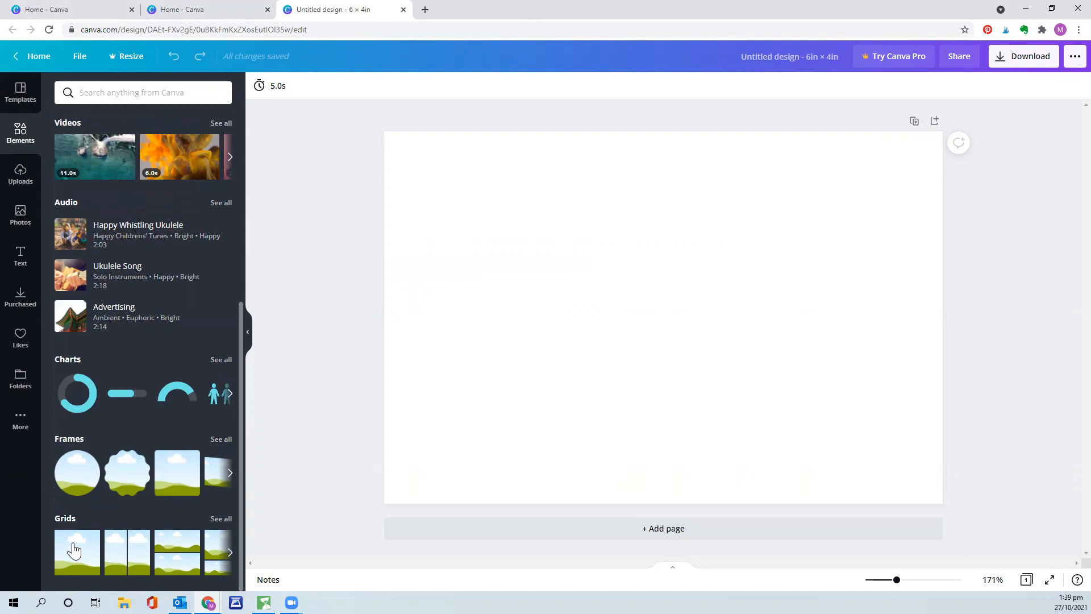
drag(83, 554, 497, 404)
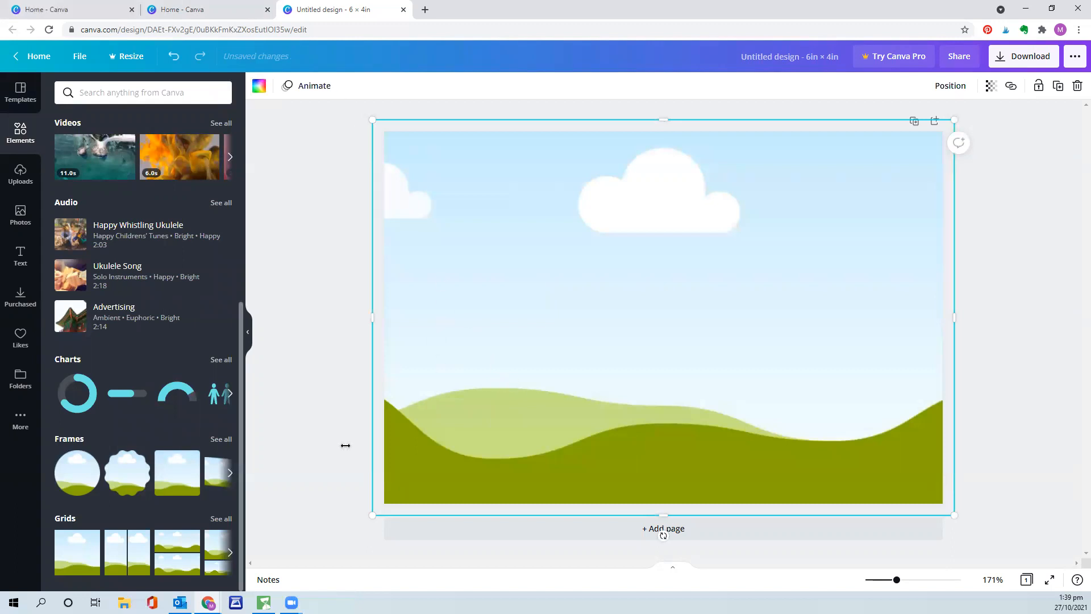
drag(370, 117, 381, 131)
drag(384, 507, 384, 503)
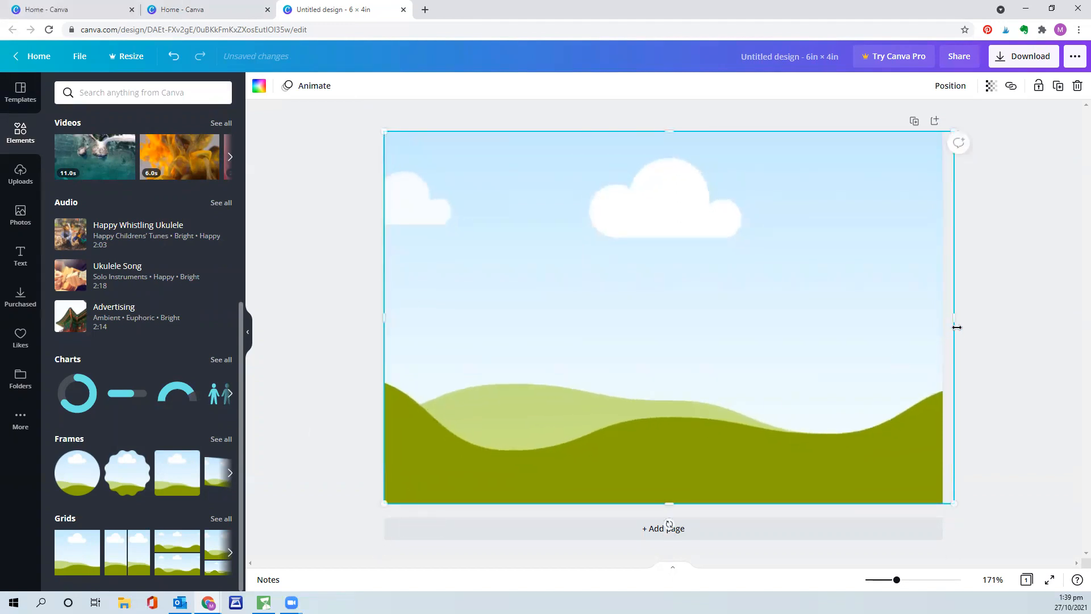
drag(955, 319, 944, 323)
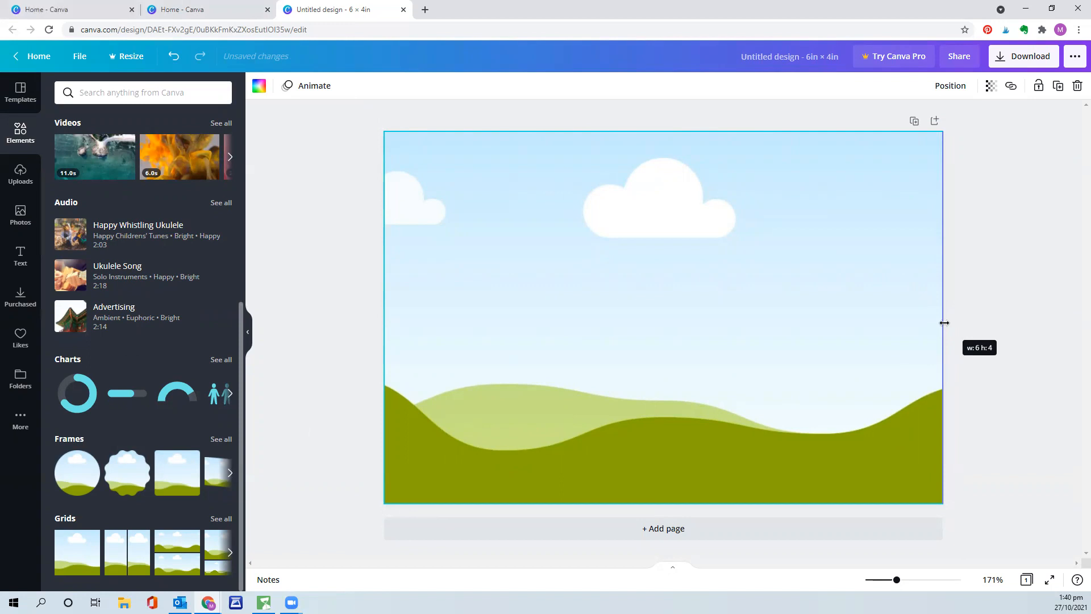
drag(944, 322, 947, 322)
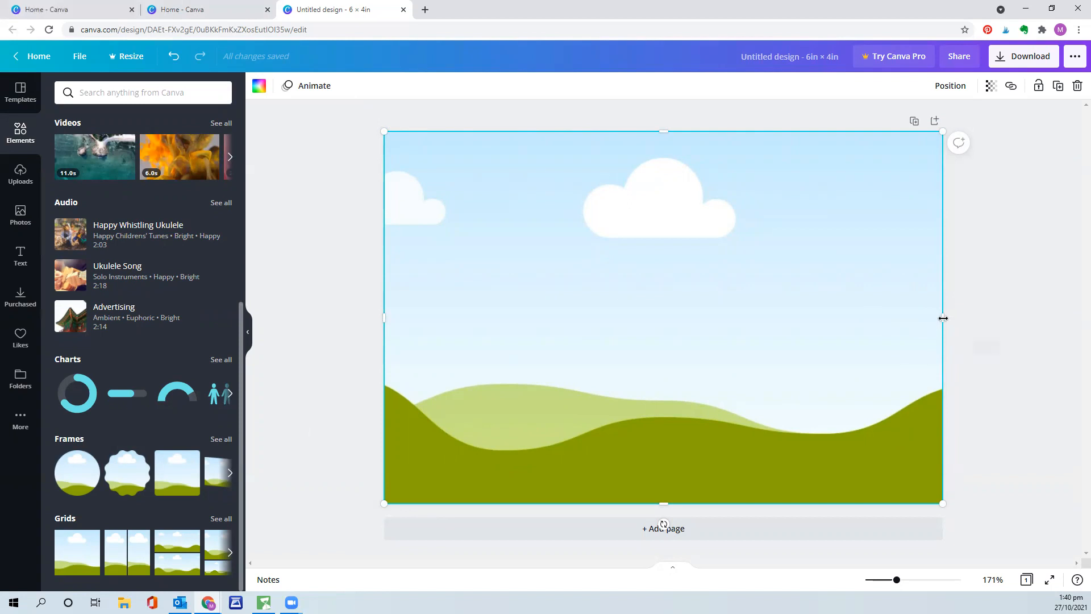
Narrow the grid to about half the page width and place a duplicate of it against the page's right edge
drag(942, 318, 659, 317)
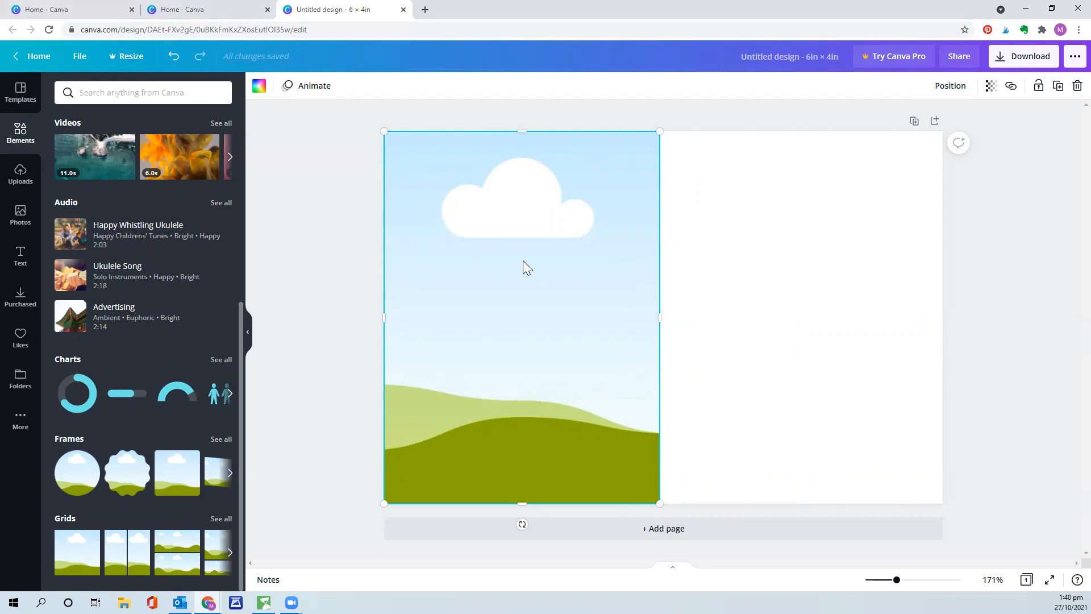
key(ctrl+d)
drag(587, 274, 851, 252)
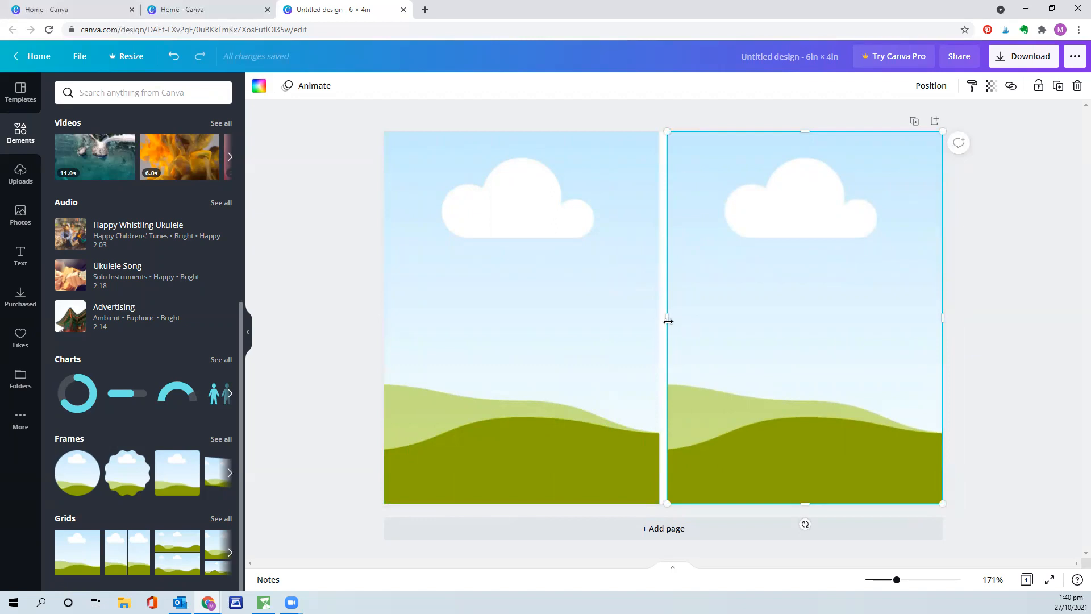
Widen both grids inward to meet at the page's vertical centre line, leaving no gap between them
drag(667, 321, 665, 322)
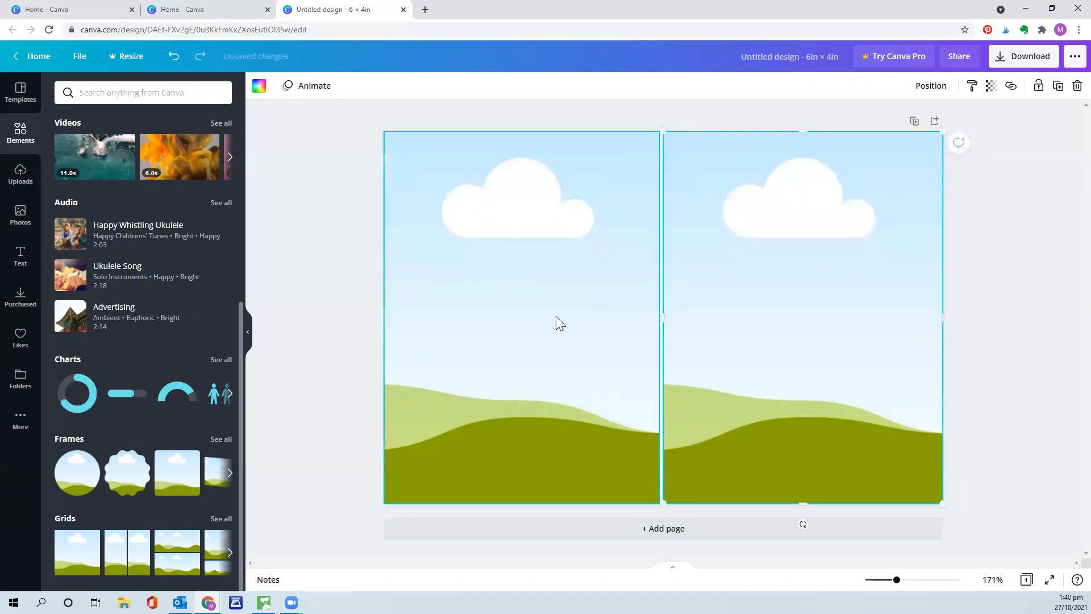
click(572, 317)
drag(658, 317, 660, 317)
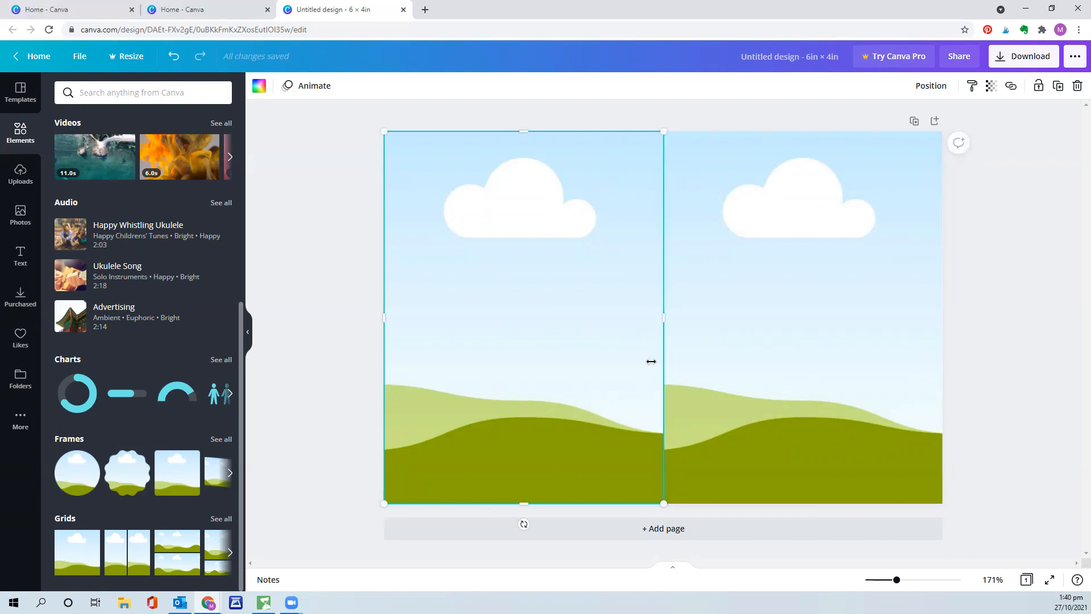
click(579, 115)
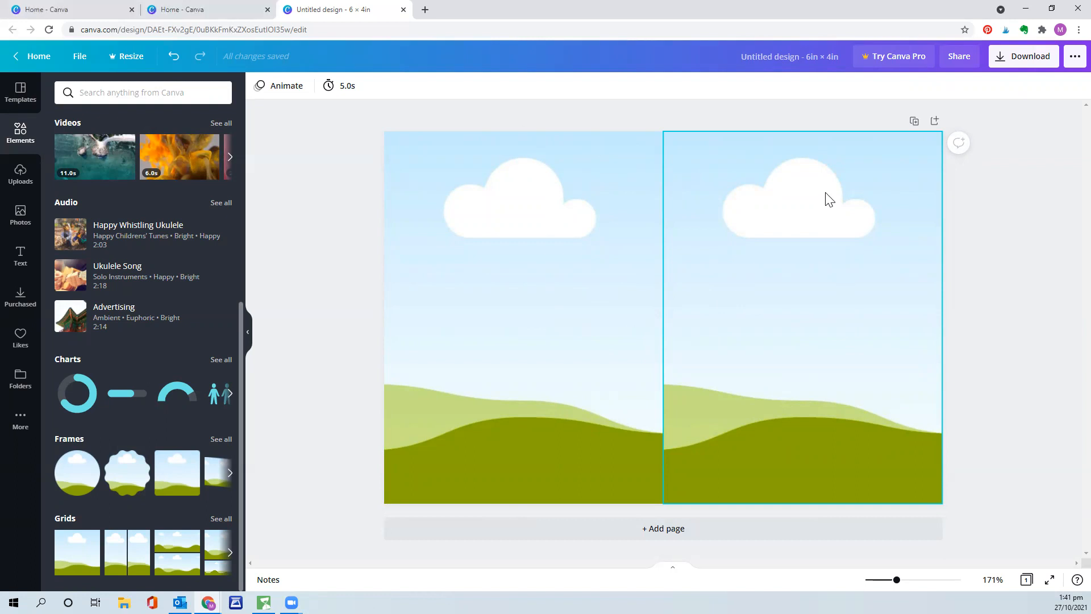
Rename the design as "6x4 landscape"
click(761, 59)
key(BackSpace)
text(6x4 landscape)
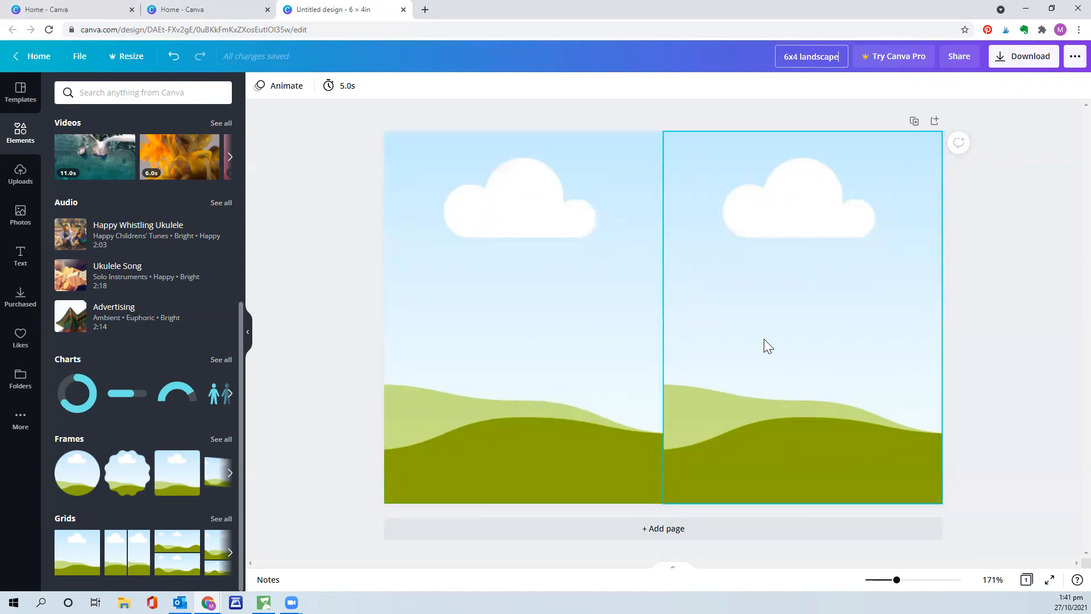
Add a blank second page and title page 1 "3x4s"
click(936, 122)
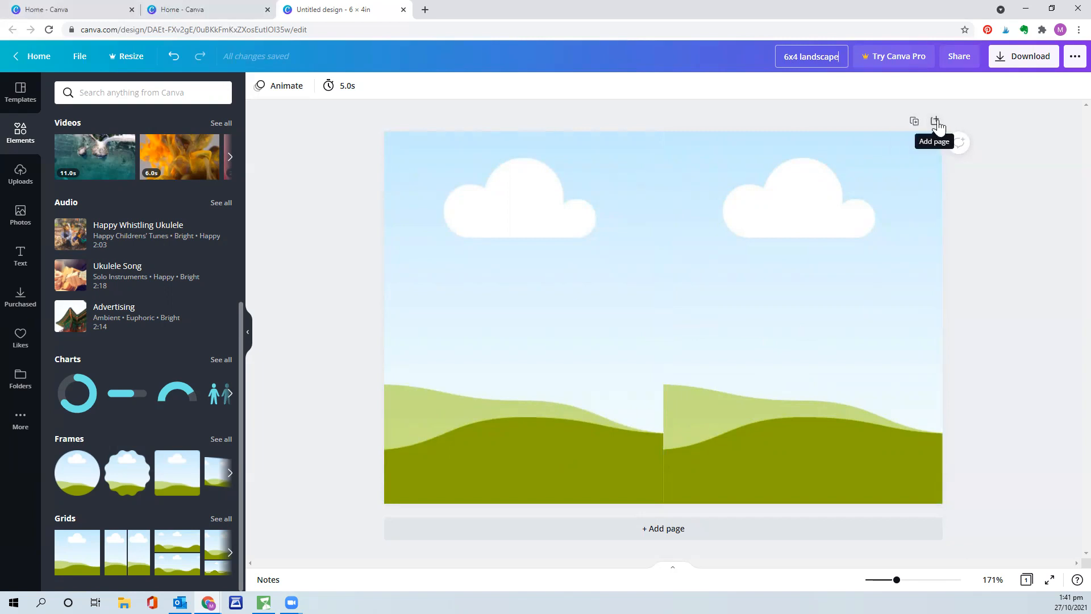
click(936, 123)
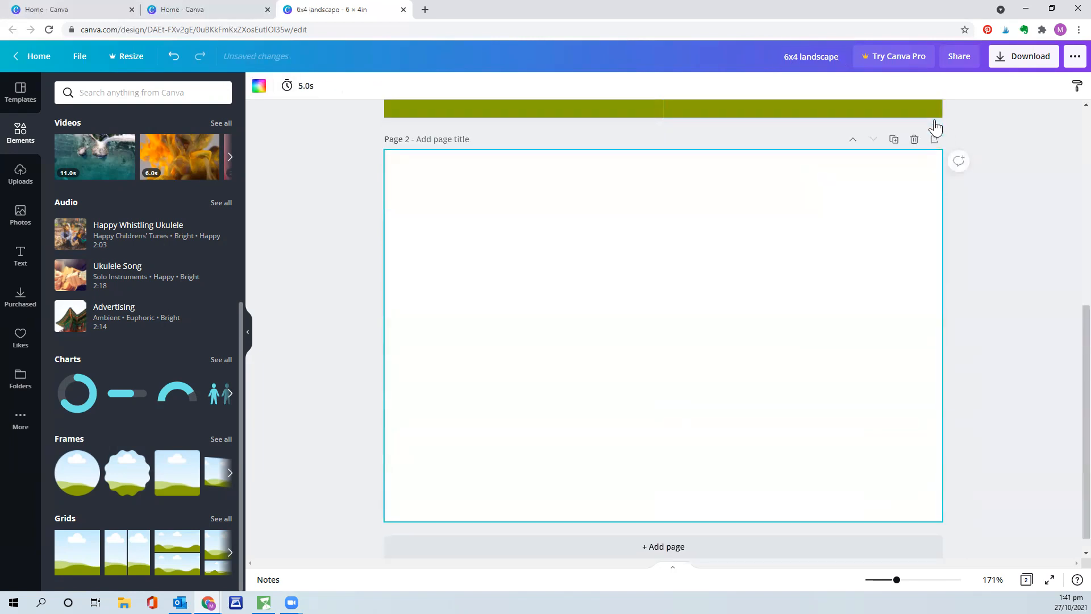
scroll(745, 431, up, 5)
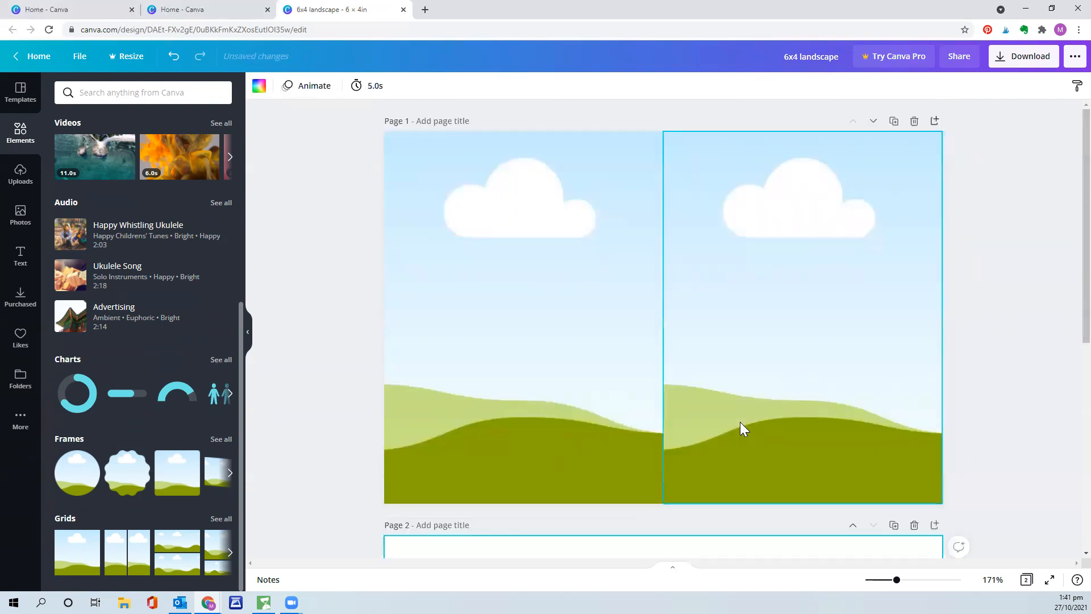
click(445, 120)
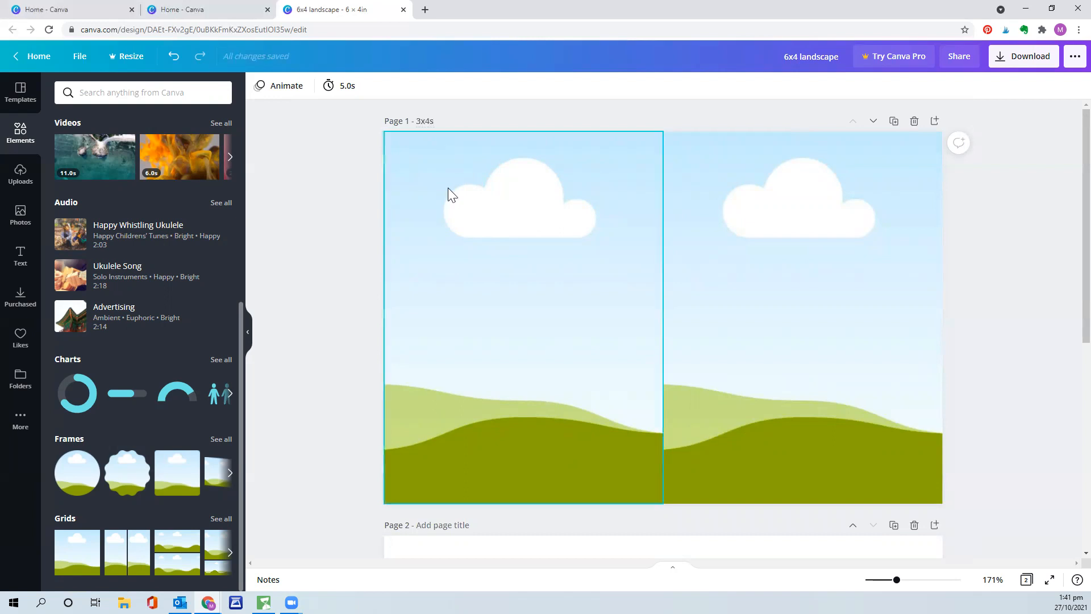
Add a single-image grid to page 2 and resize it to a square half the page wide in the upper left corner
scroll(448, 190, down, 5)
click(549, 359)
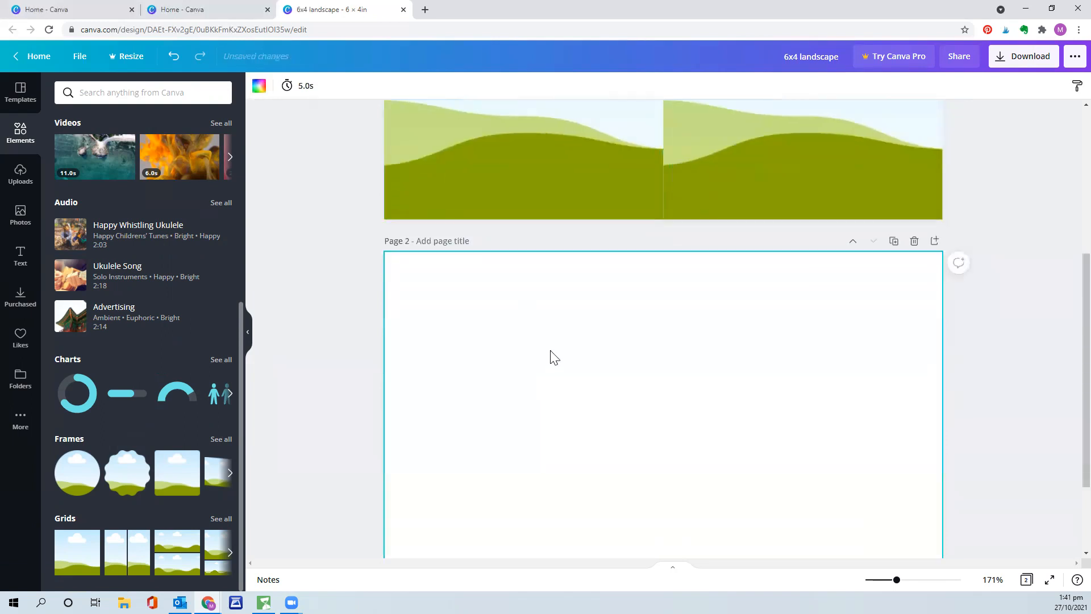
scroll(589, 360, down, 1)
scroll(591, 360, down, 1)
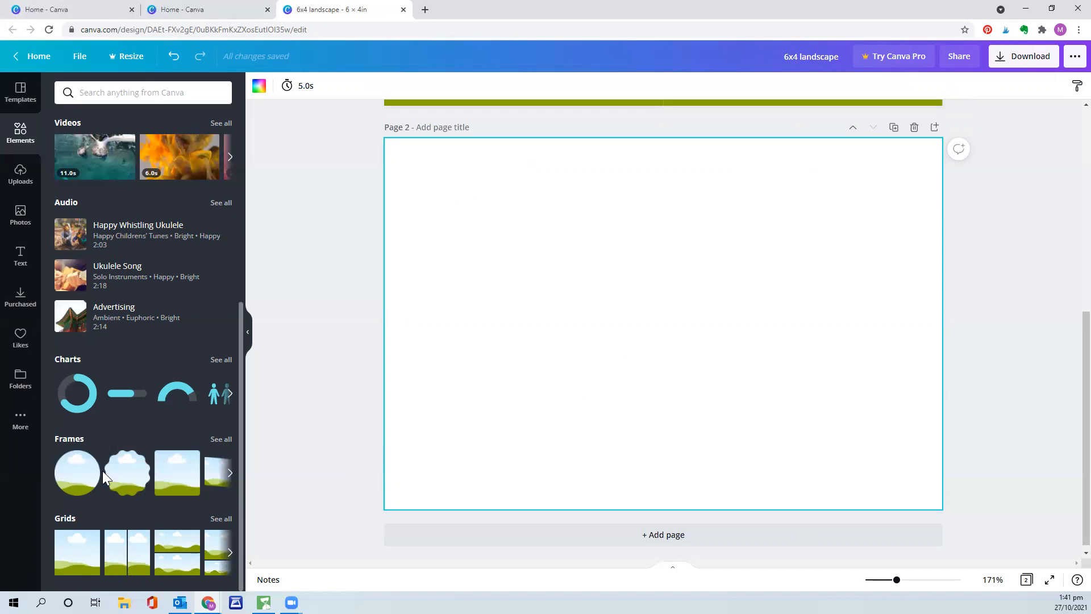
drag(76, 568, 513, 292)
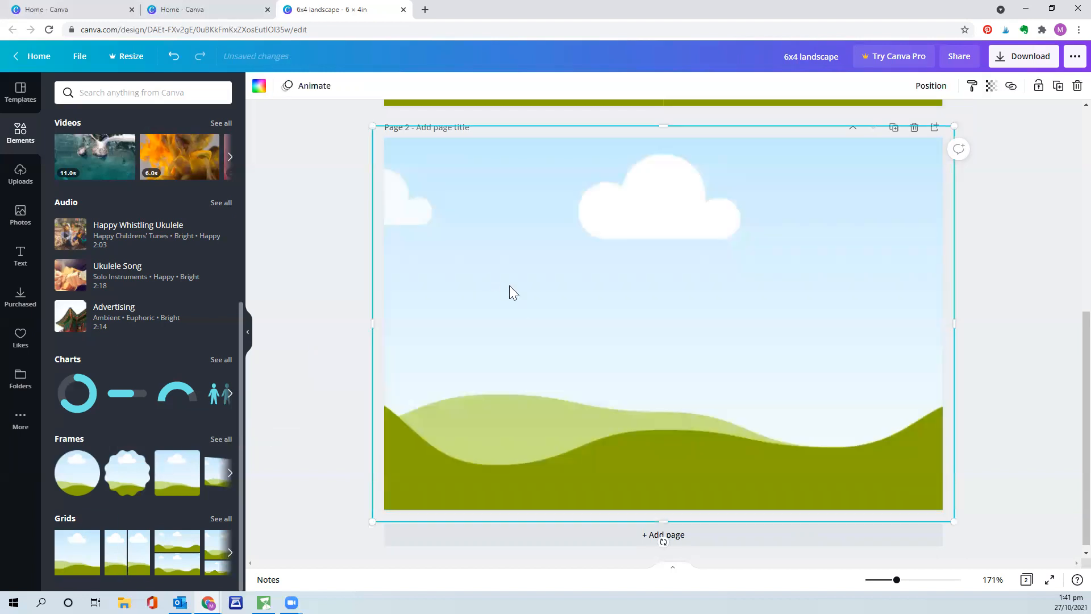
drag(955, 323, 651, 324)
drag(511, 521, 538, 404)
drag(486, 312, 501, 323)
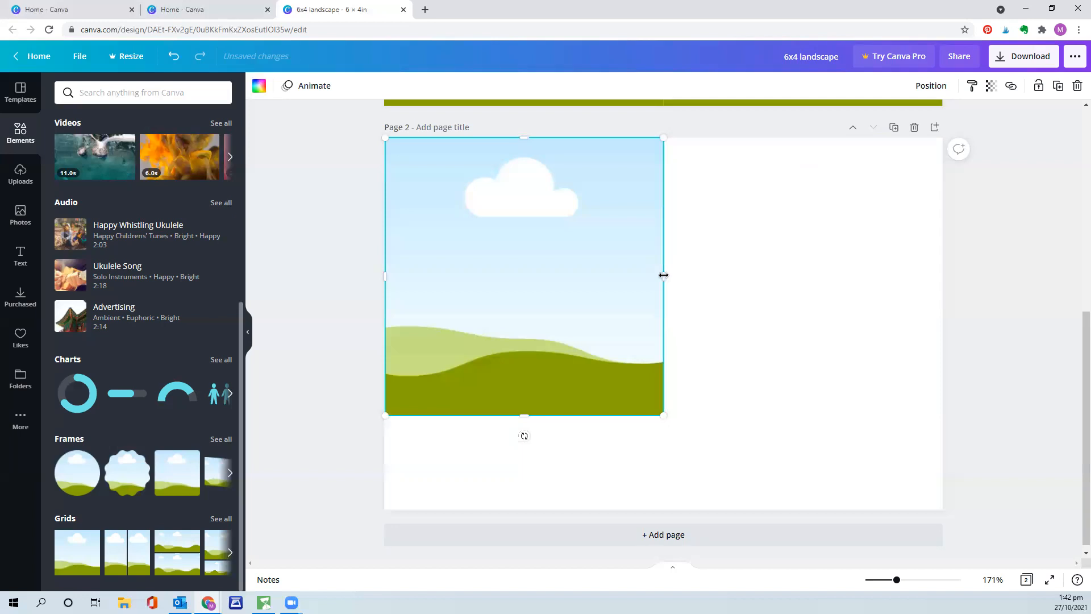
drag(663, 275, 664, 275)
Duplicate the square grid on page 2 and place the copy beside it in the upper right corner
key(ctrl+d)
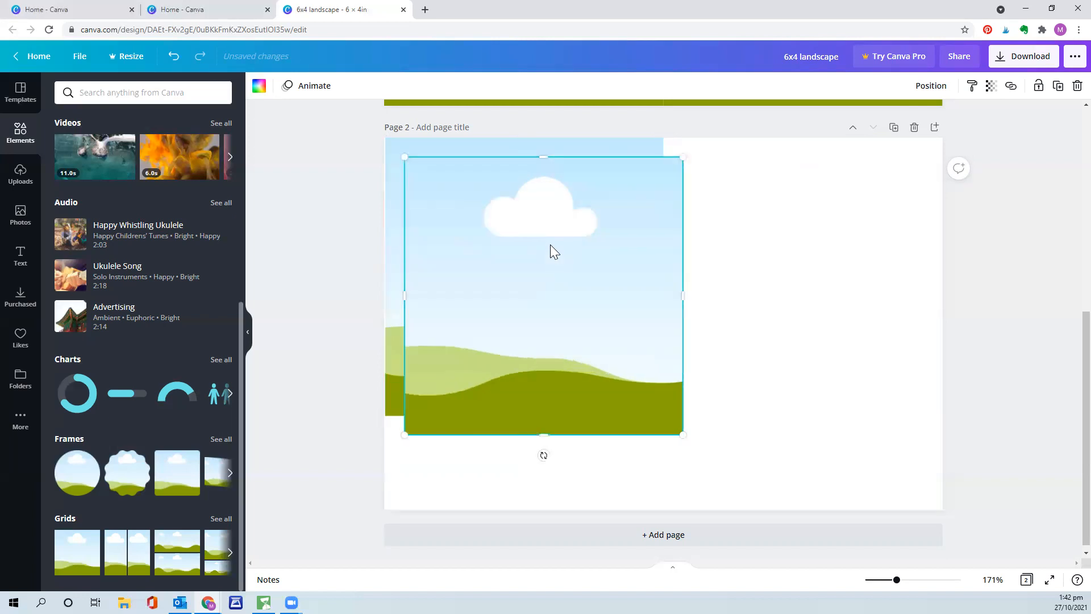
drag(550, 245, 806, 227)
click(636, 465)
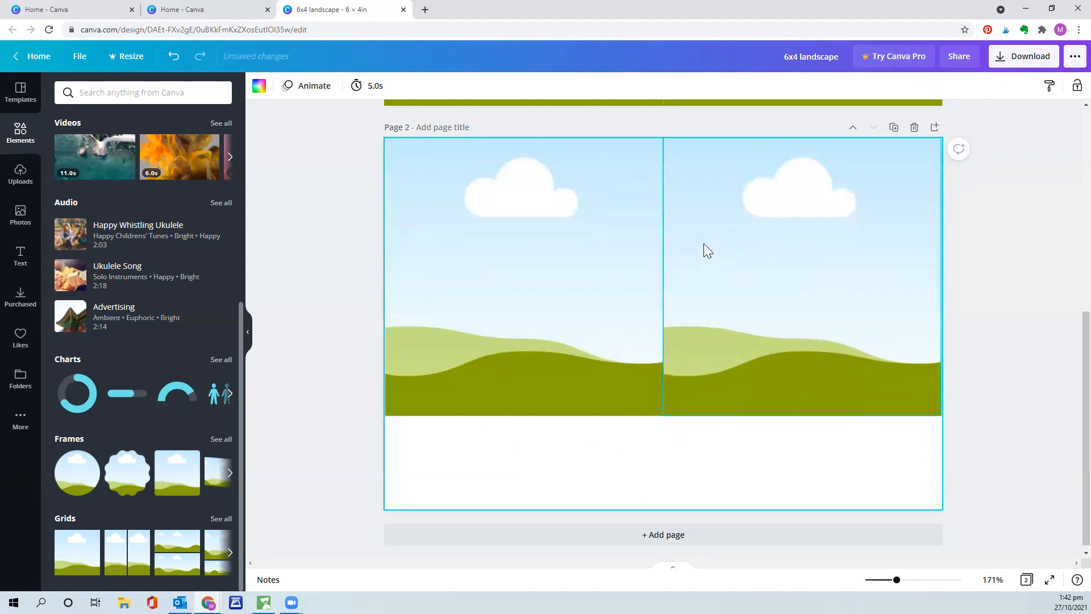
Title page 2 "3x3 square"
click(452, 126)
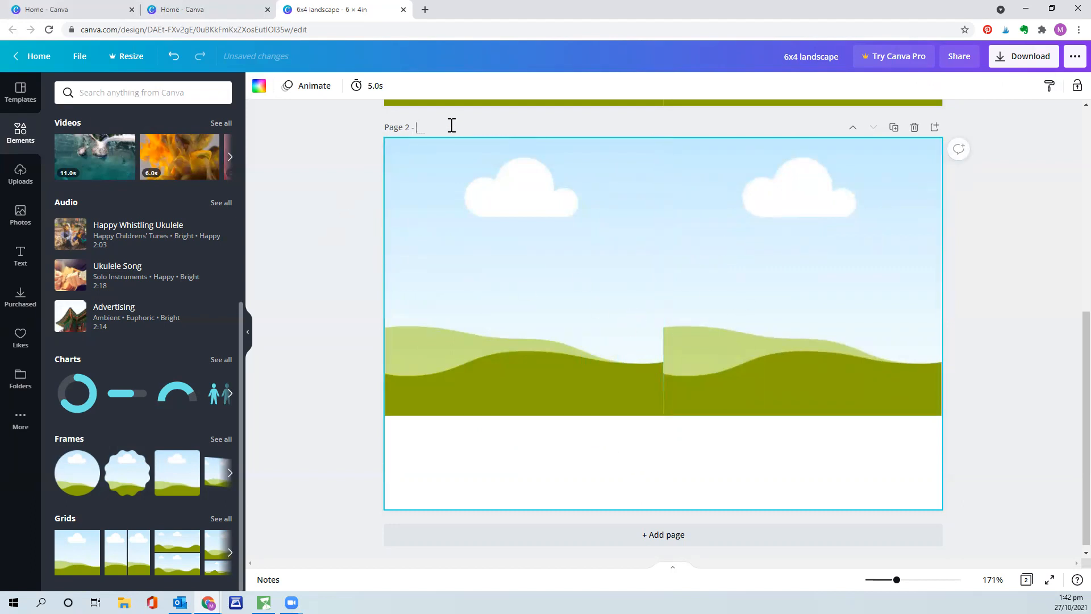
click(455, 131)
text(3x3 square)
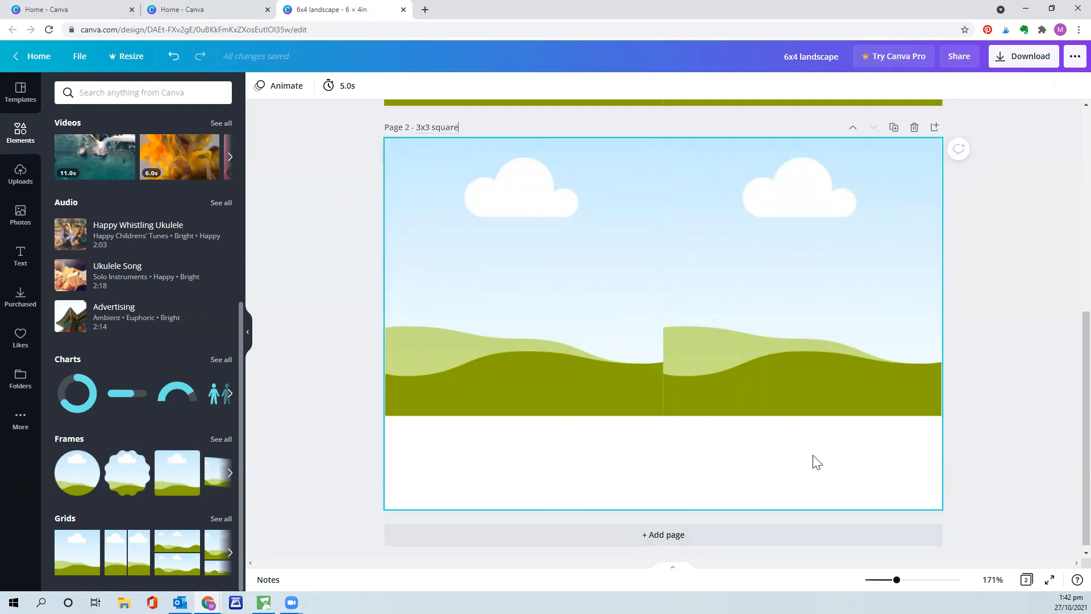
Add a third page with a single-image grid resized to a square about a third of the page wide in its upper left corner
click(669, 537)
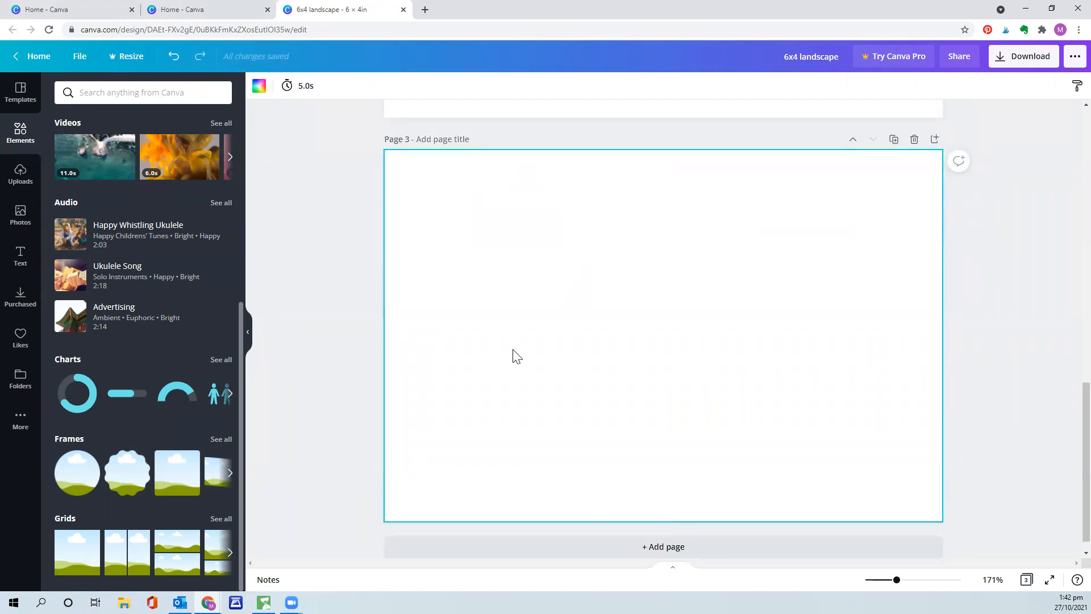
drag(74, 554, 533, 219)
drag(960, 339, 641, 336)
drag(509, 535, 528, 329)
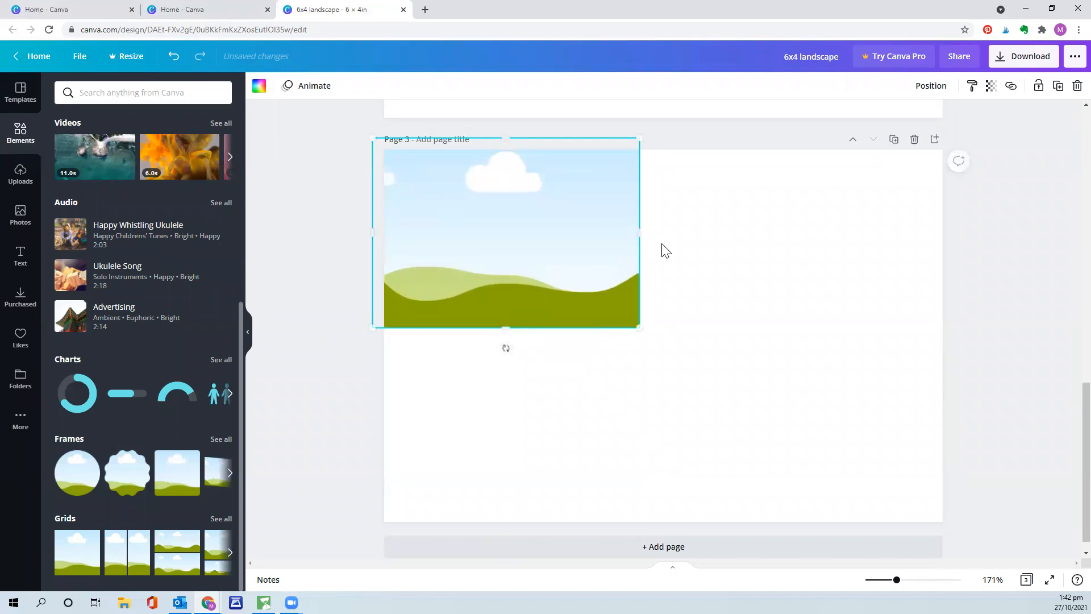
drag(639, 233, 533, 226)
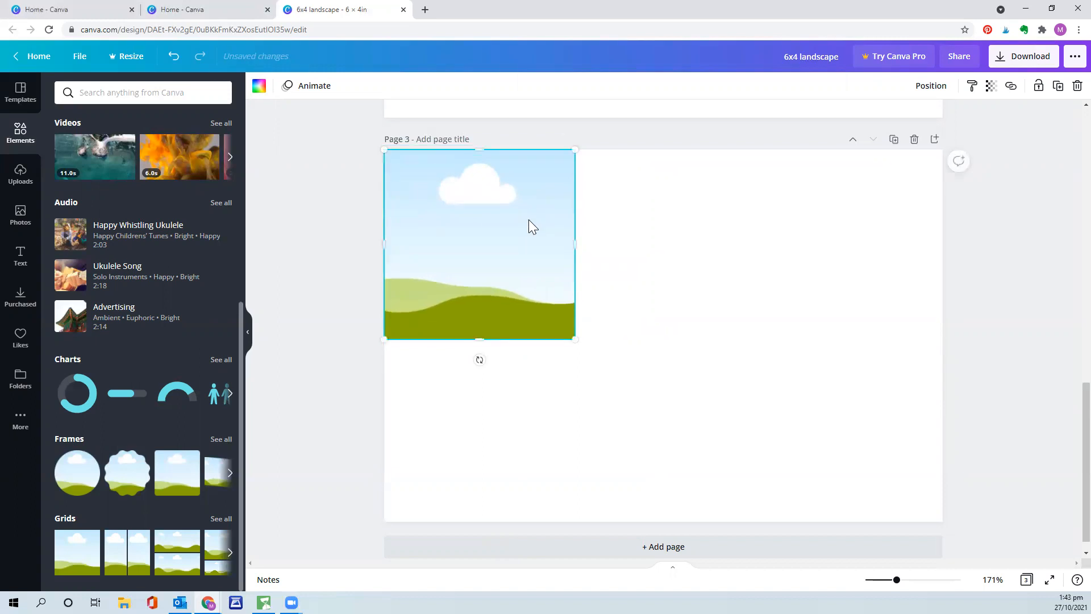
Duplicate the square grid on page 3 twice and place the copies beside it in a row along the page's upper edge
key(ctrl+d)
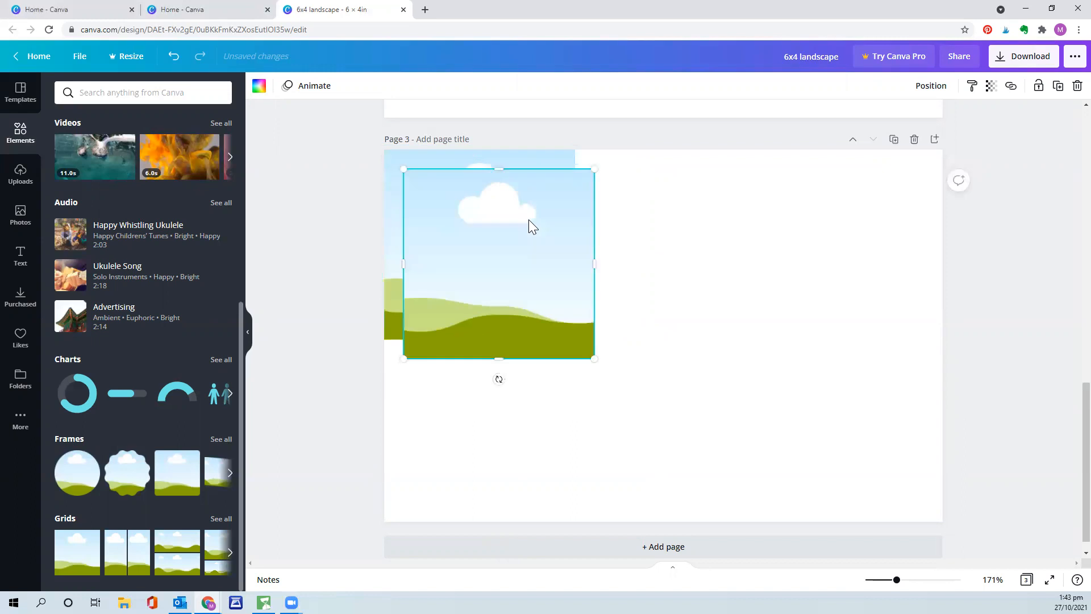
key(ctrl+d)
drag(533, 241, 863, 204)
drag(468, 241, 625, 229)
click(637, 439)
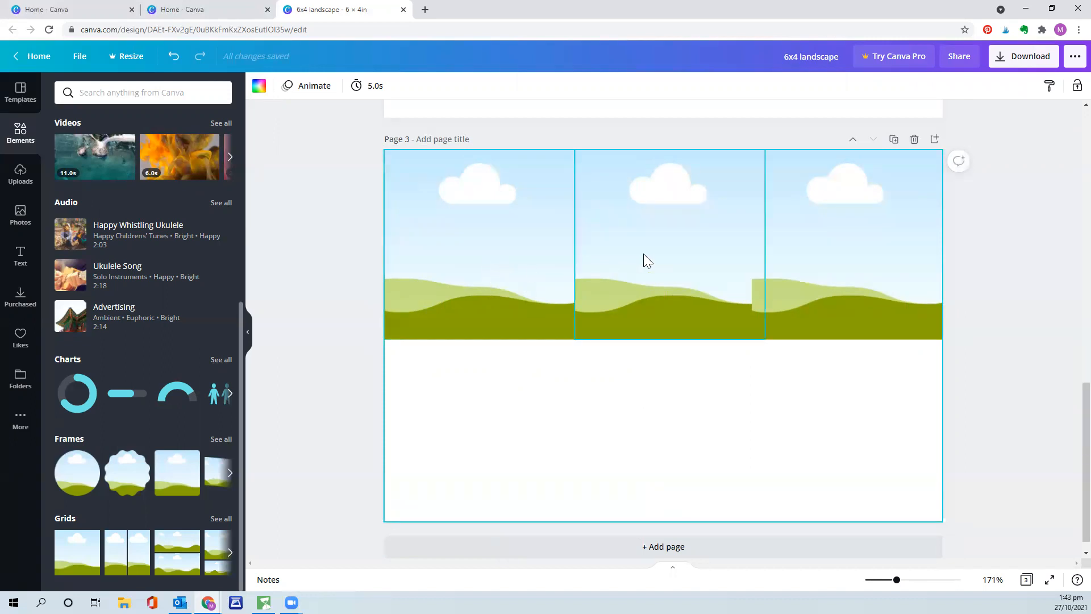
Shift the right and middle squares on page 3 slightly out of line with the first one
click(876, 281)
drag(876, 281, 884, 288)
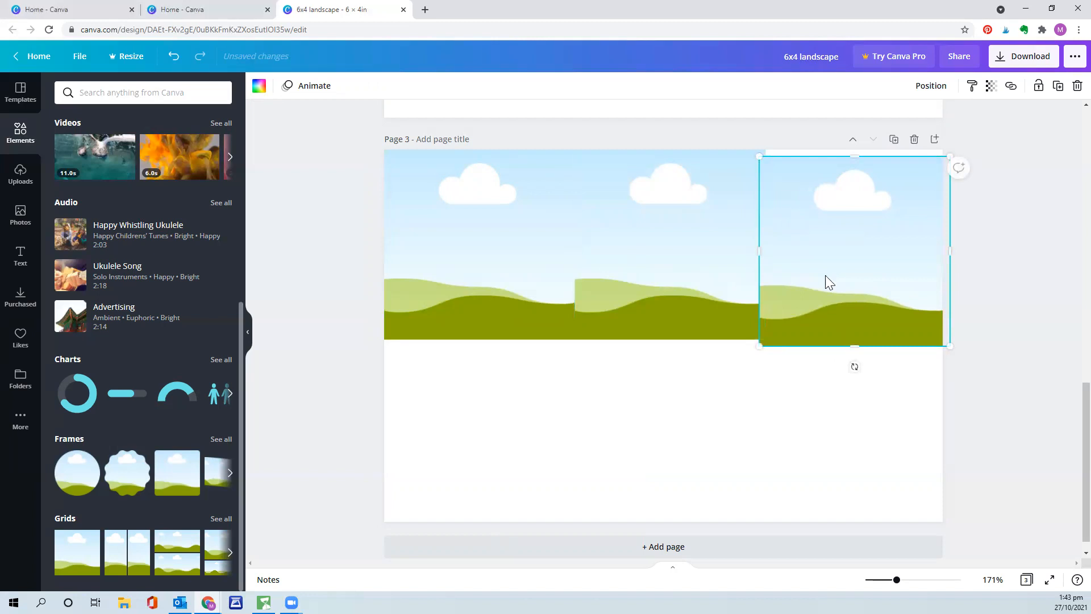
drag(691, 267, 694, 280)
click(550, 265)
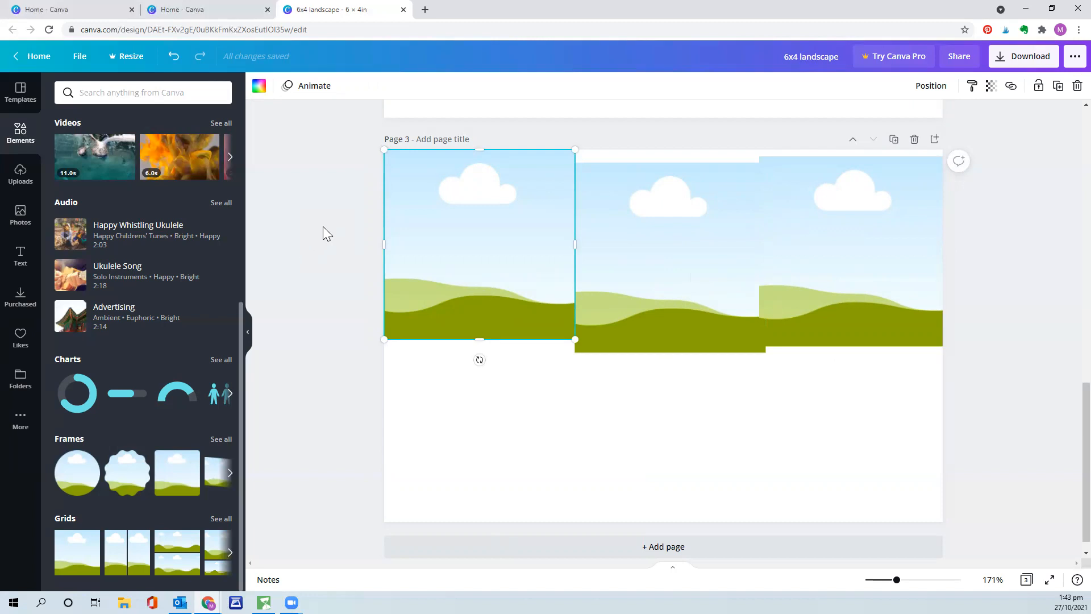
Select all three squares on page 3 and tidy up their spacing and alignment
drag(343, 241, 987, 259)
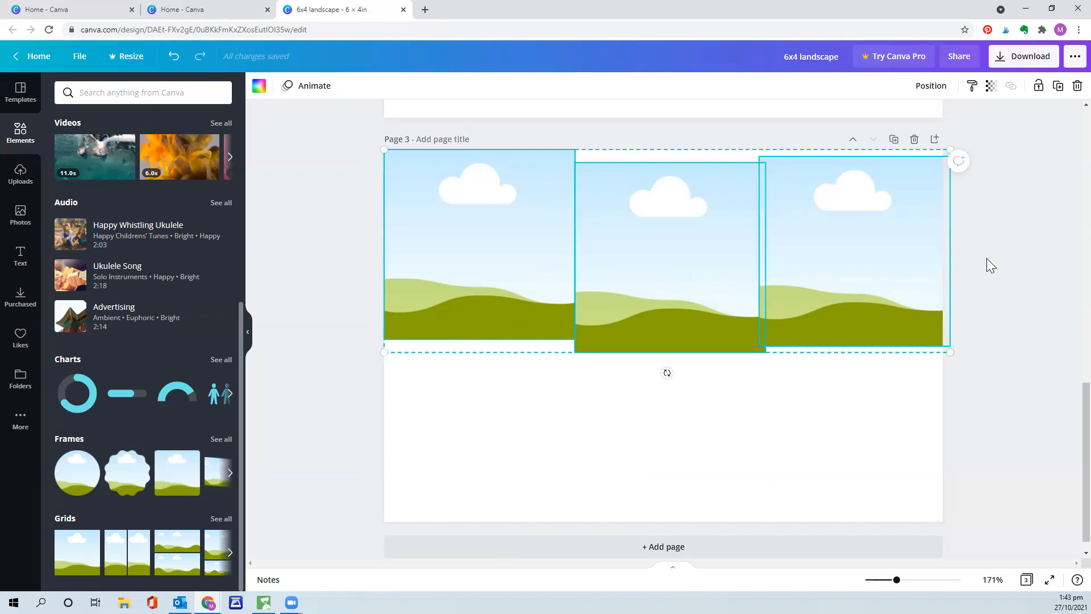
click(932, 87)
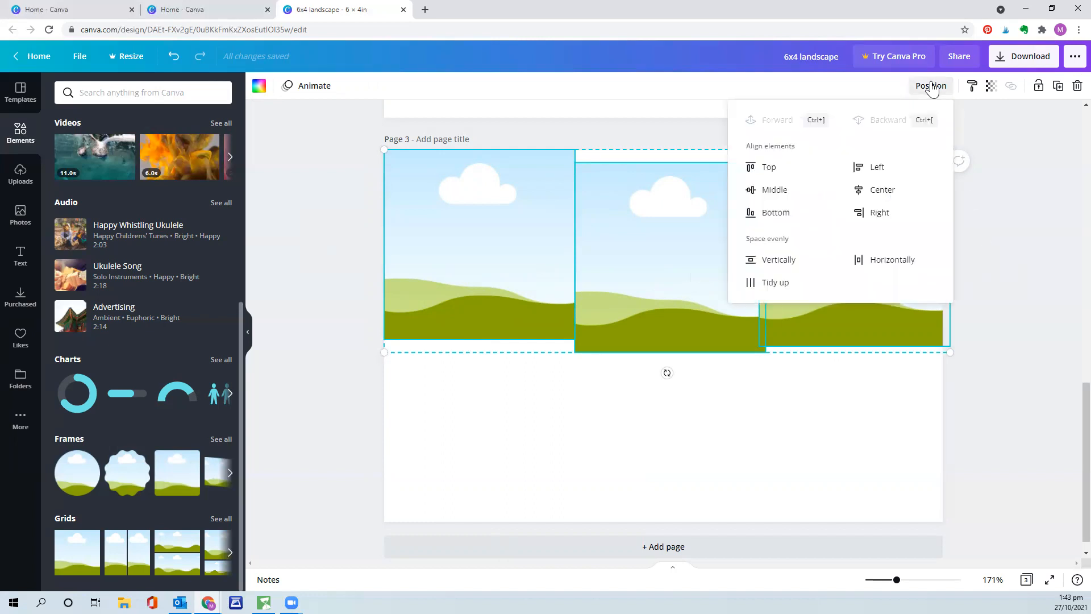
click(777, 284)
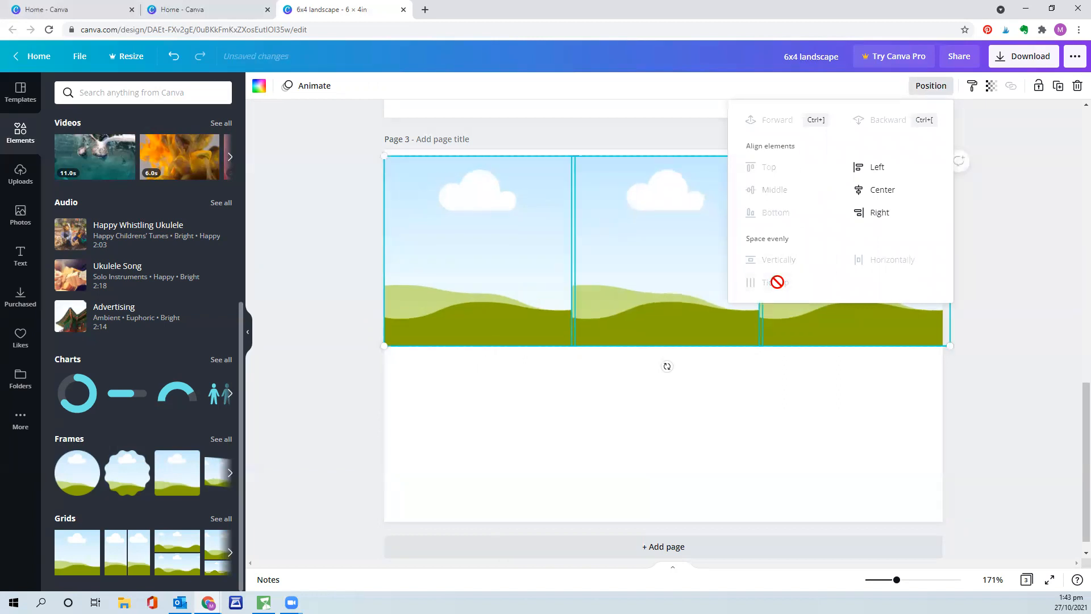
click(811, 424)
Move the right square flush with page 3's right edge and center the middle square between its neighbours
drag(880, 311, 870, 313)
click(697, 304)
drag(696, 304, 692, 306)
click(491, 291)
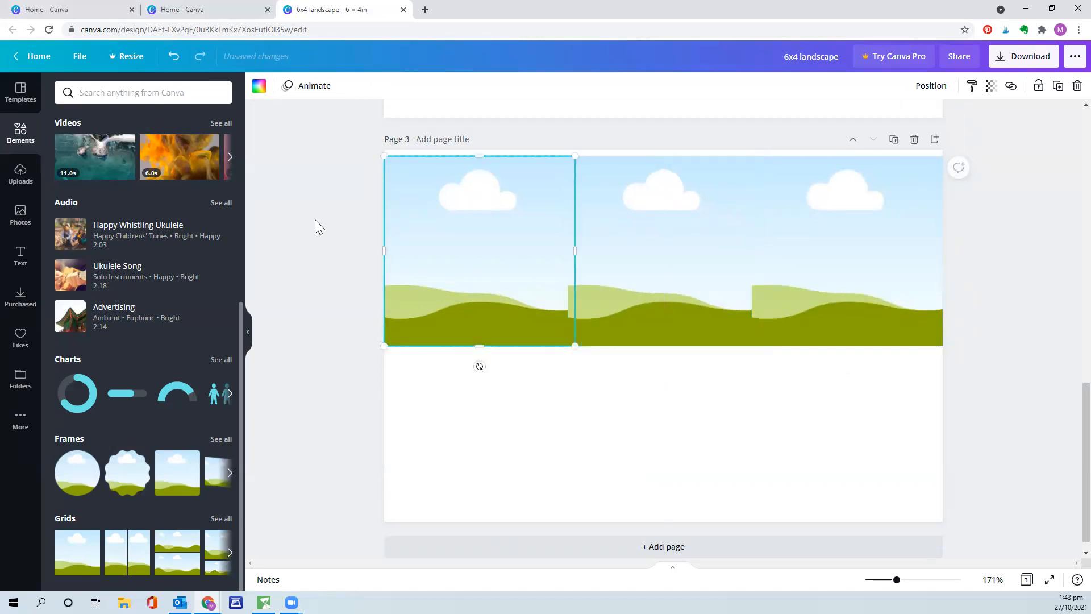
Move each of the three squares up flush with the upper edge of page 3
drag(455, 243, 455, 237)
click(637, 257)
drag(653, 254, 653, 248)
click(815, 259)
drag(815, 259, 817, 253)
Try center-aligning the three selected squares on page 3, and undo the alignment
drag(343, 229, 995, 251)
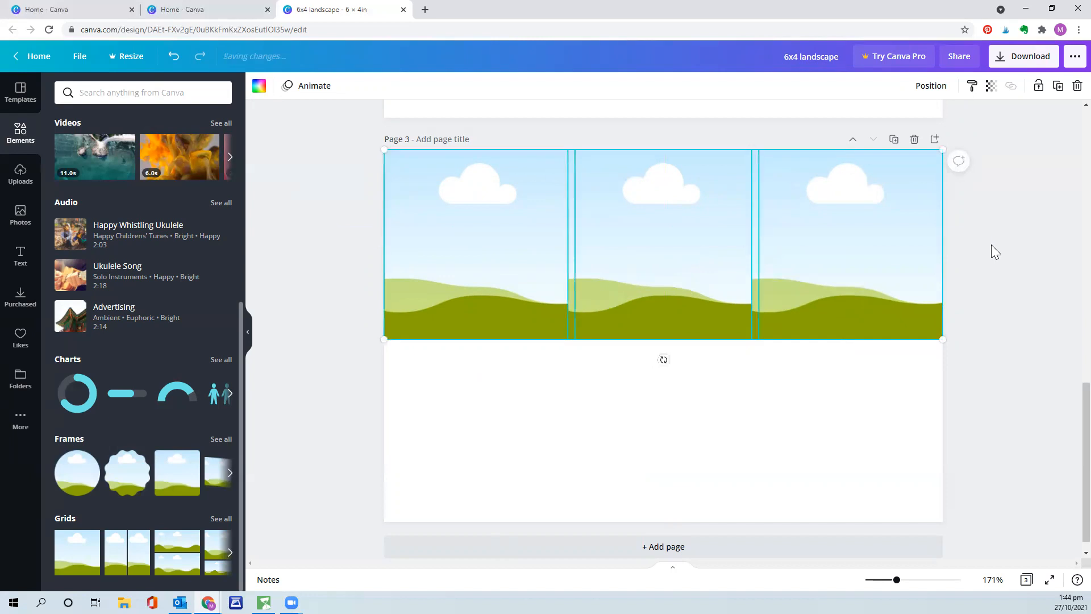
click(928, 88)
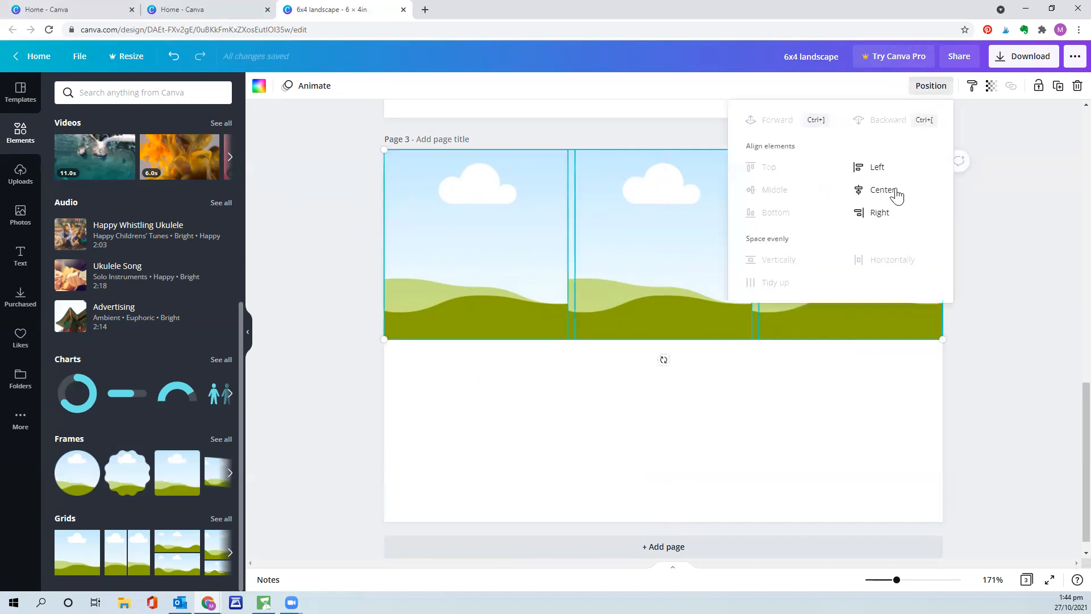
click(1011, 285)
click(332, 216)
drag(310, 217, 989, 239)
click(930, 88)
click(881, 192)
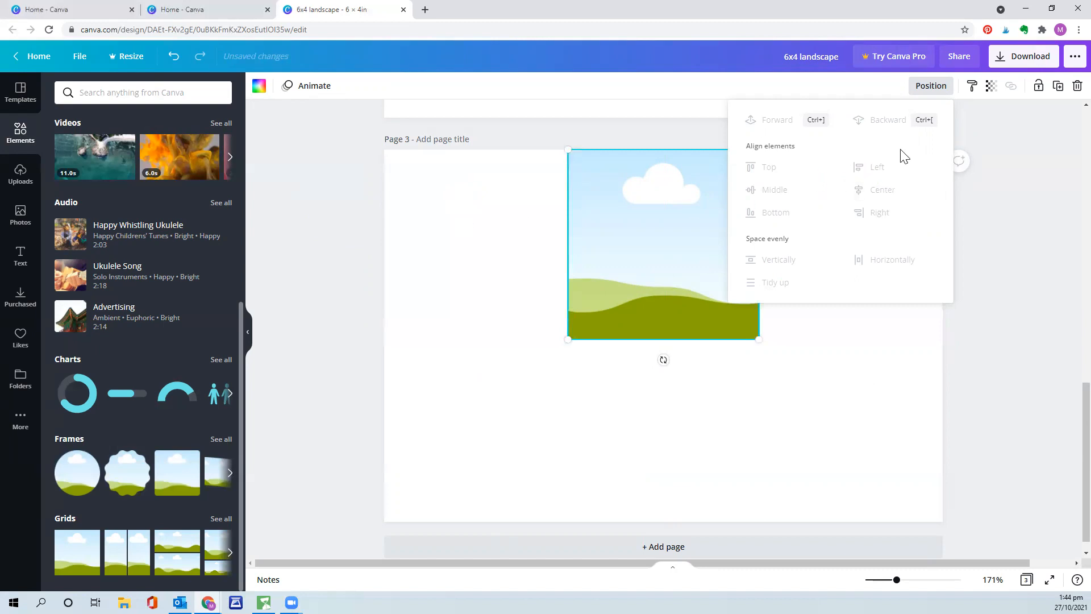
key(Escape)
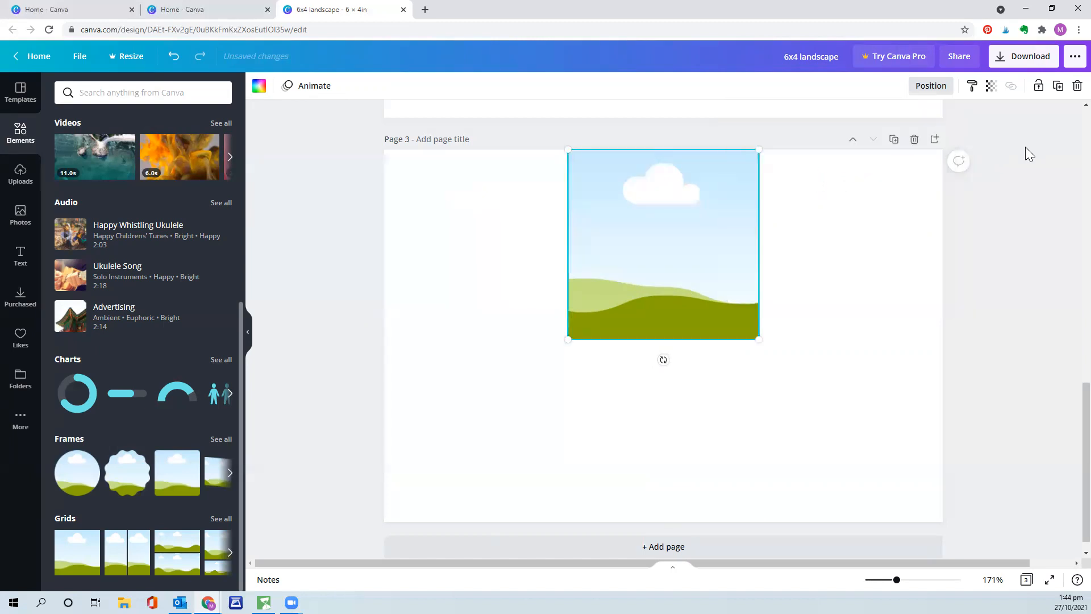
key(ctrl+z)
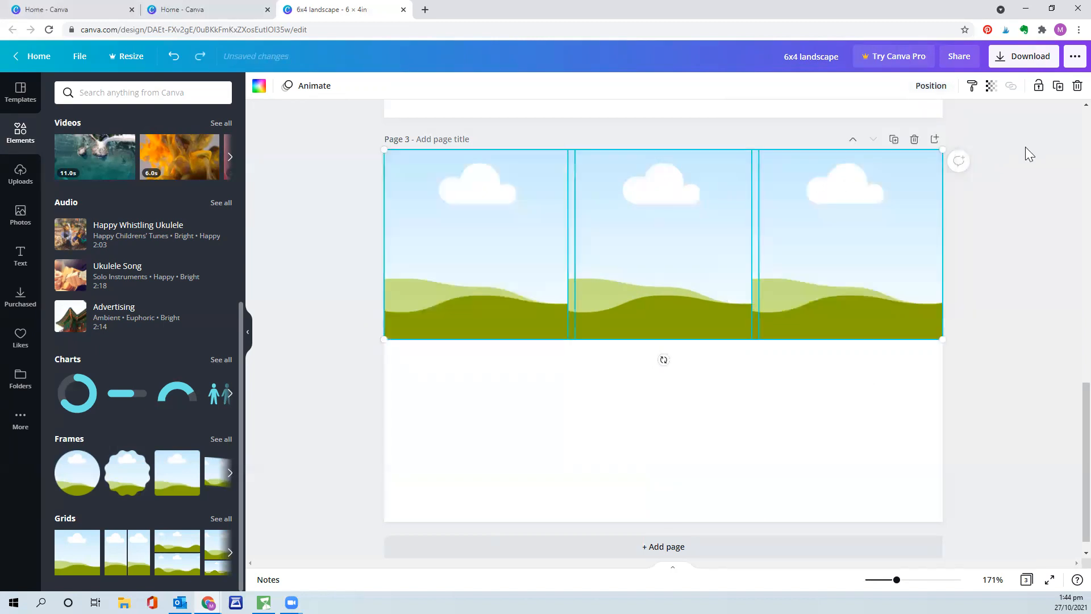
click(1001, 227)
Narrow the left and middle squares on page 3 to remove their overlaps and check the row's alignment options
click(496, 249)
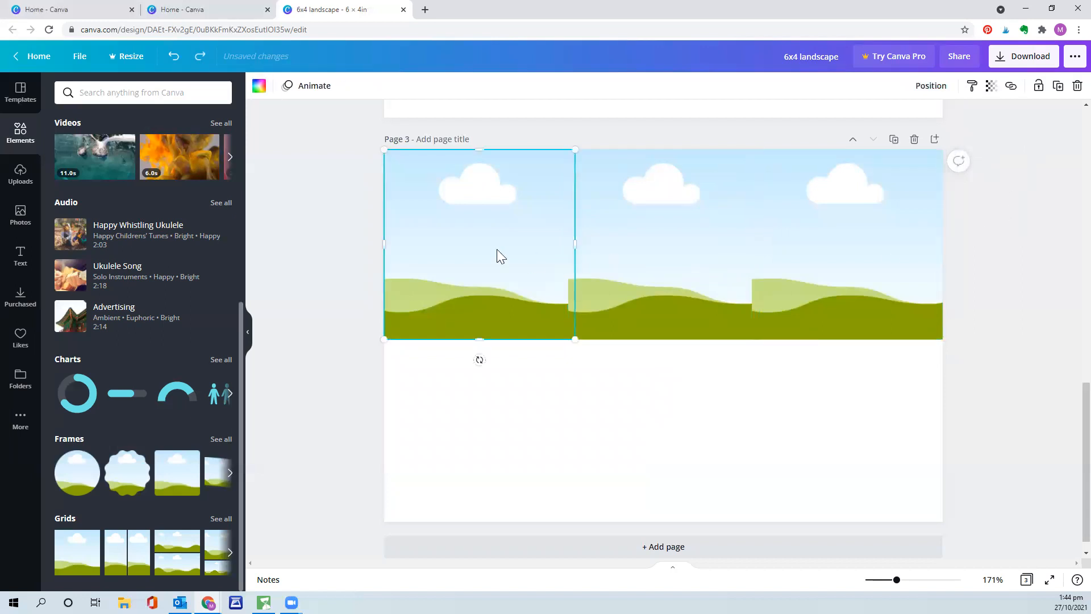
drag(572, 244, 569, 243)
click(686, 250)
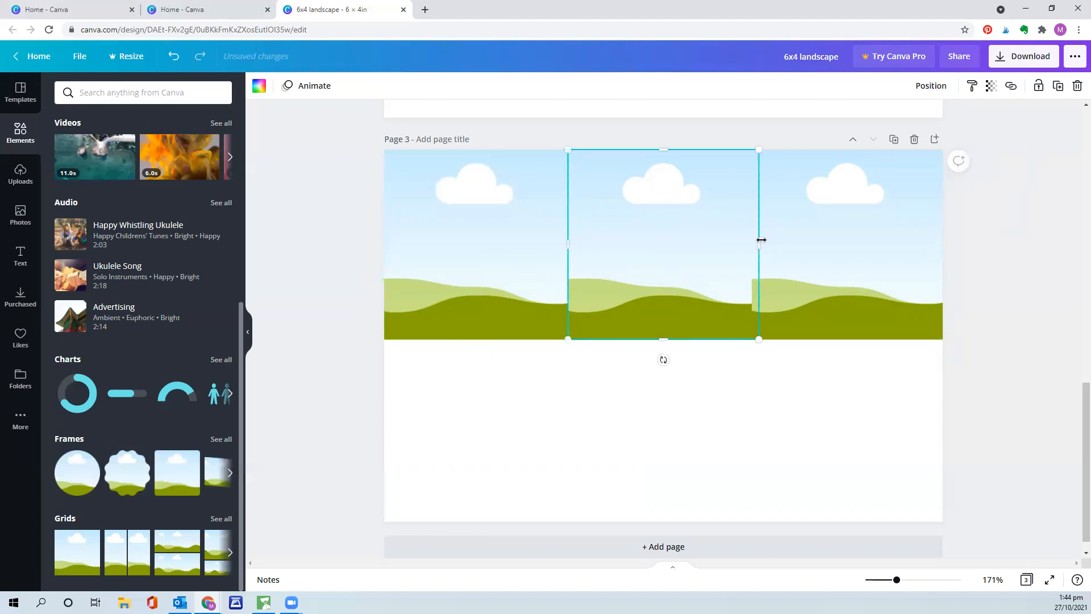
drag(758, 243, 754, 244)
click(847, 249)
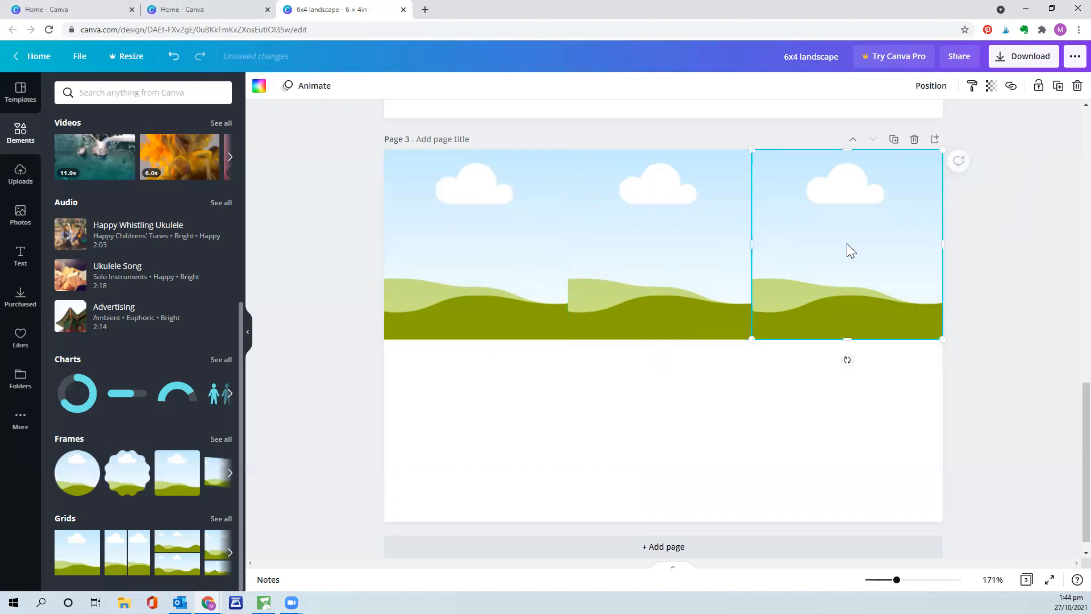
drag(353, 237, 994, 263)
click(932, 86)
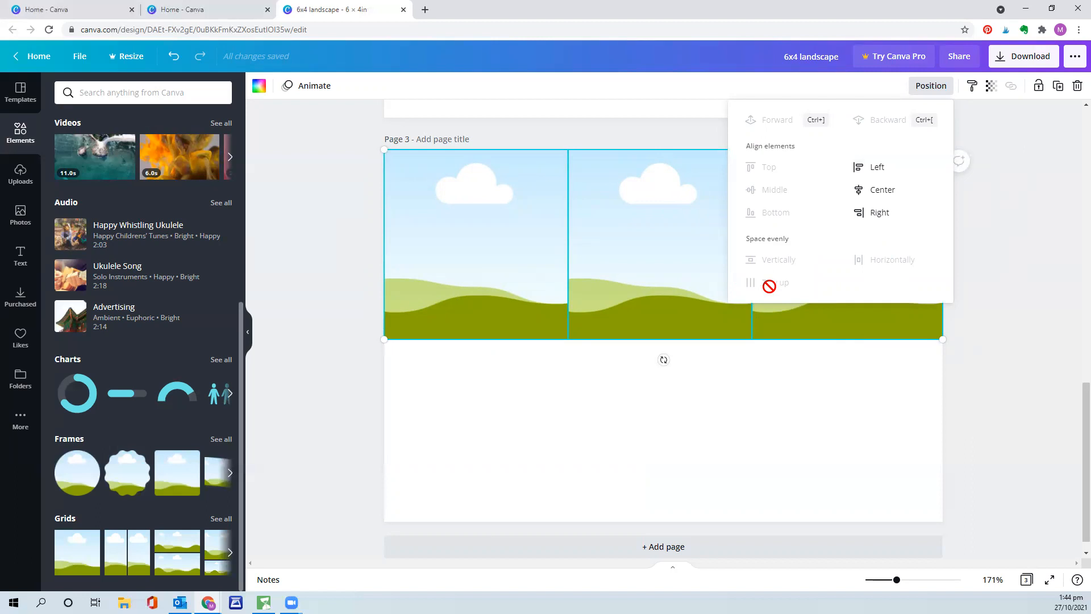
click(990, 303)
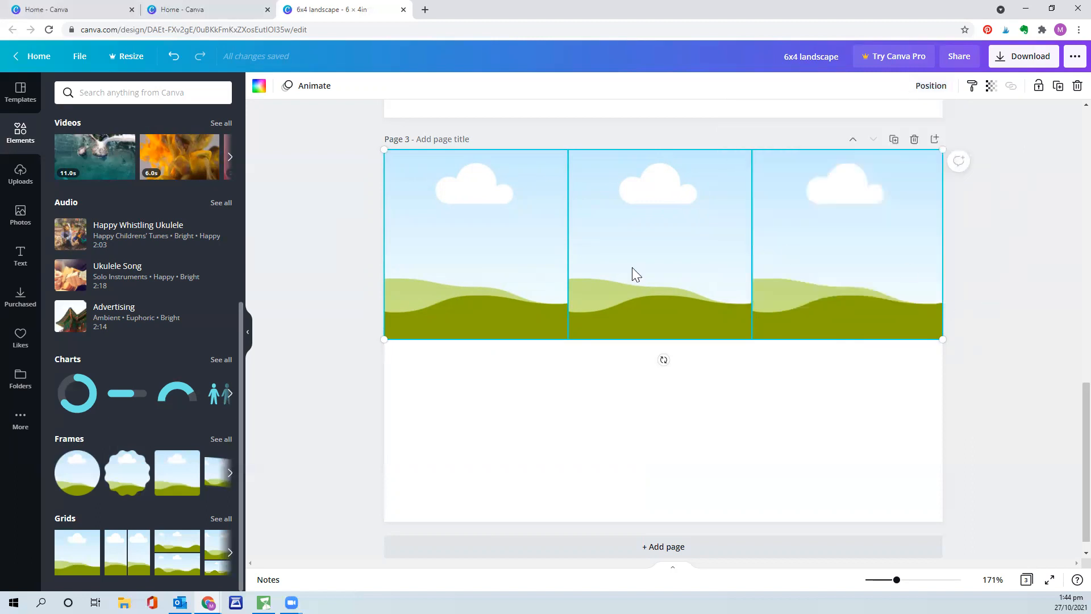
Duplicate the row of three grids on page 3 and place the copy along the page's lower edge
click(365, 237)
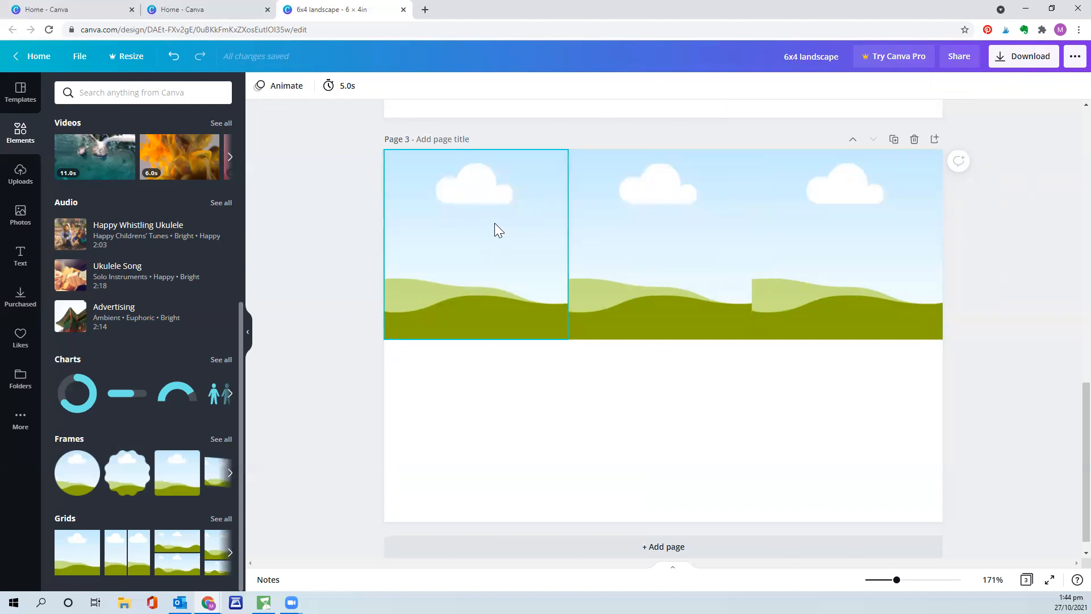
click(470, 240)
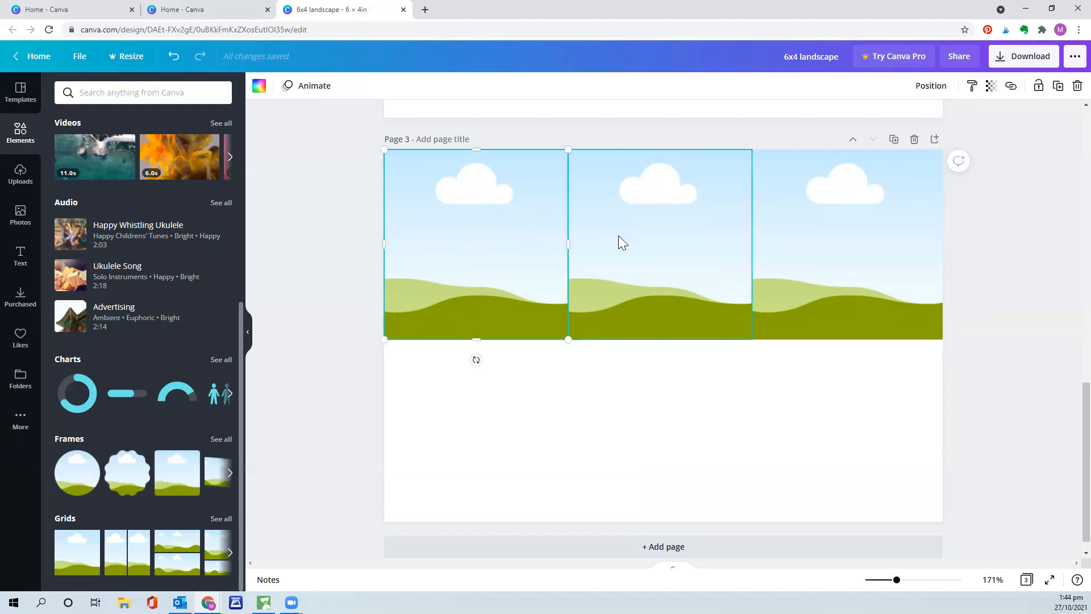
drag(322, 221, 991, 253)
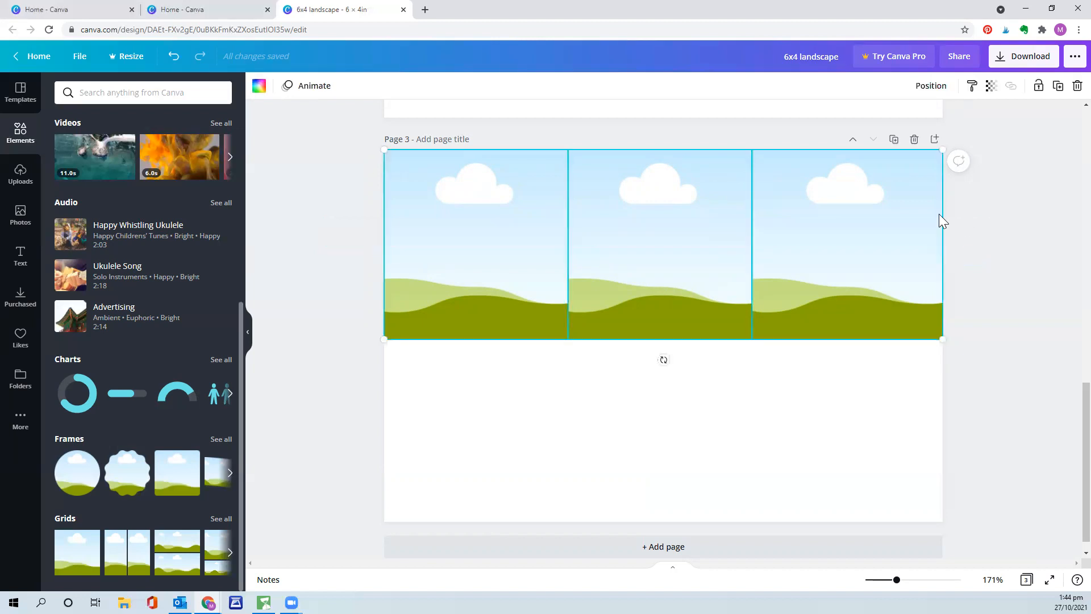
key(ctrl+d)
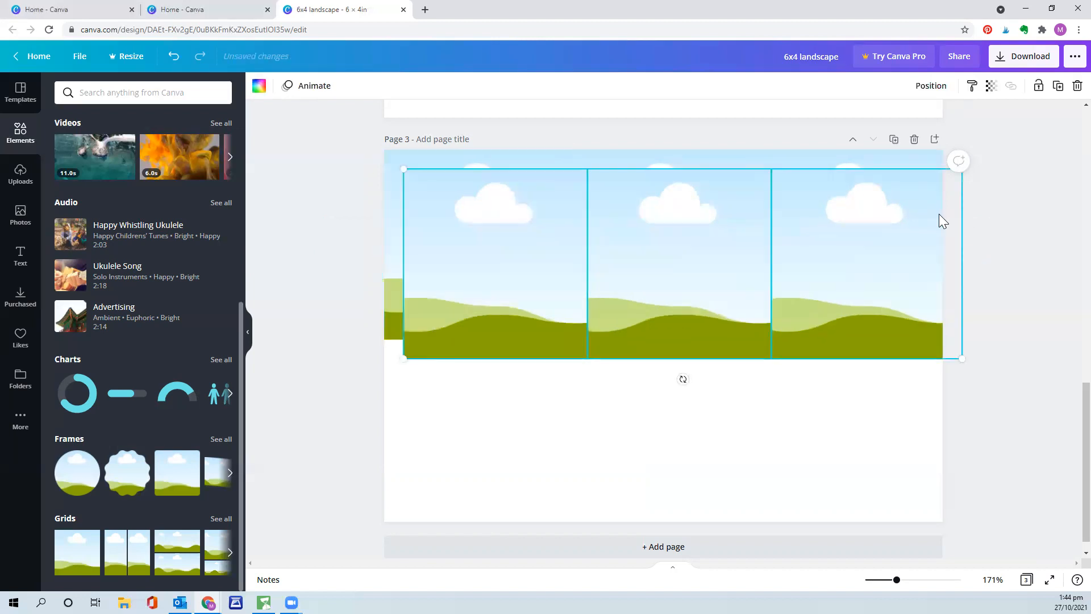
drag(707, 200, 689, 365)
click(991, 344)
Nudge the left and right grids in page 3's upper row slightly upward
click(785, 266)
click(505, 267)
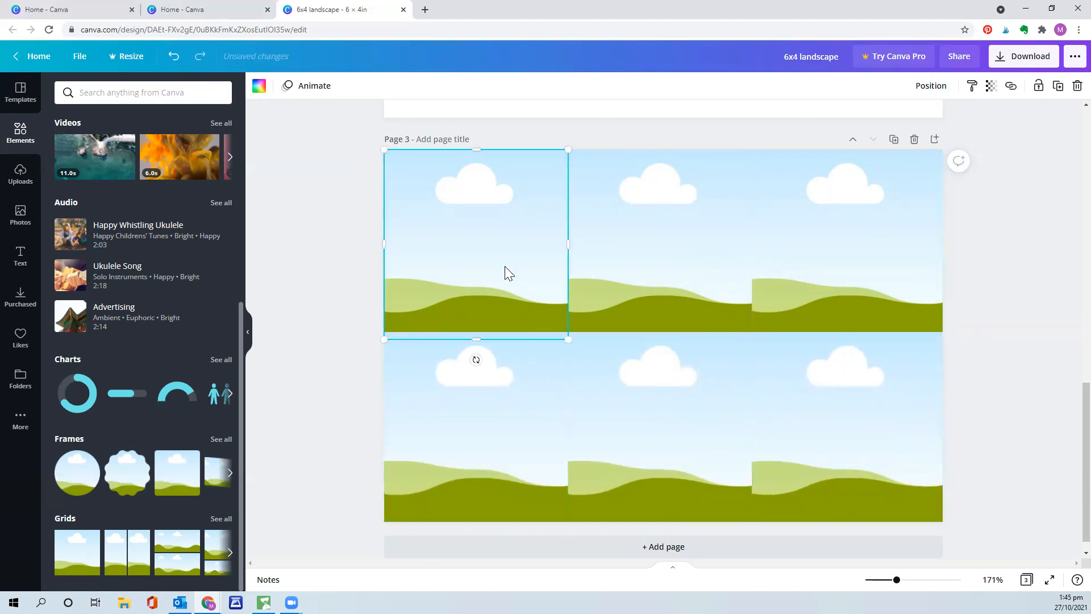
drag(505, 266, 823, 275)
click(976, 299)
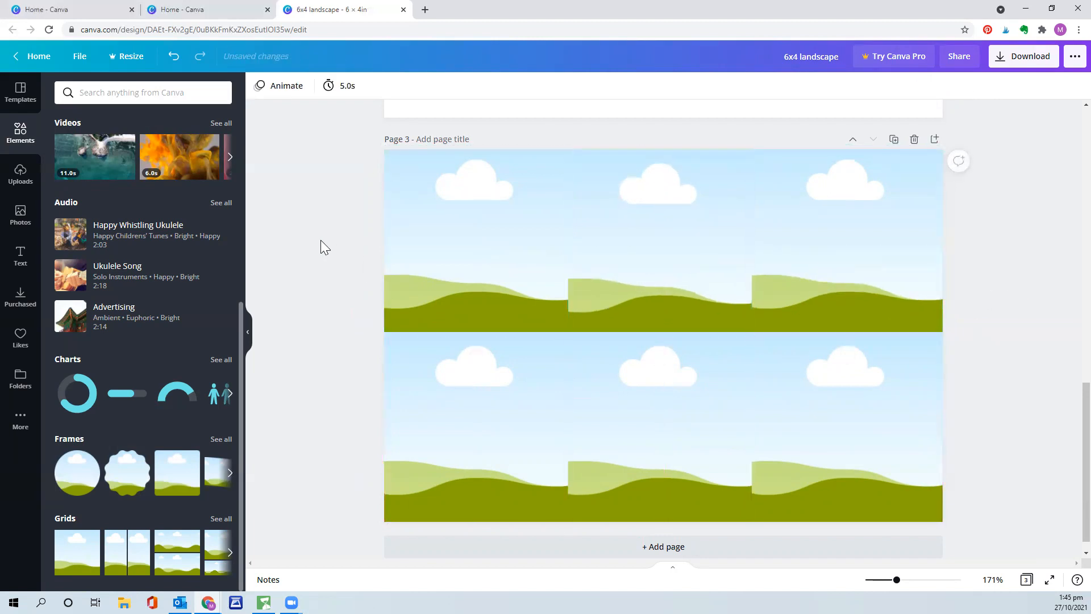
Align the three upper-row grids on page 3 level with each other
drag(324, 236, 983, 245)
click(931, 86)
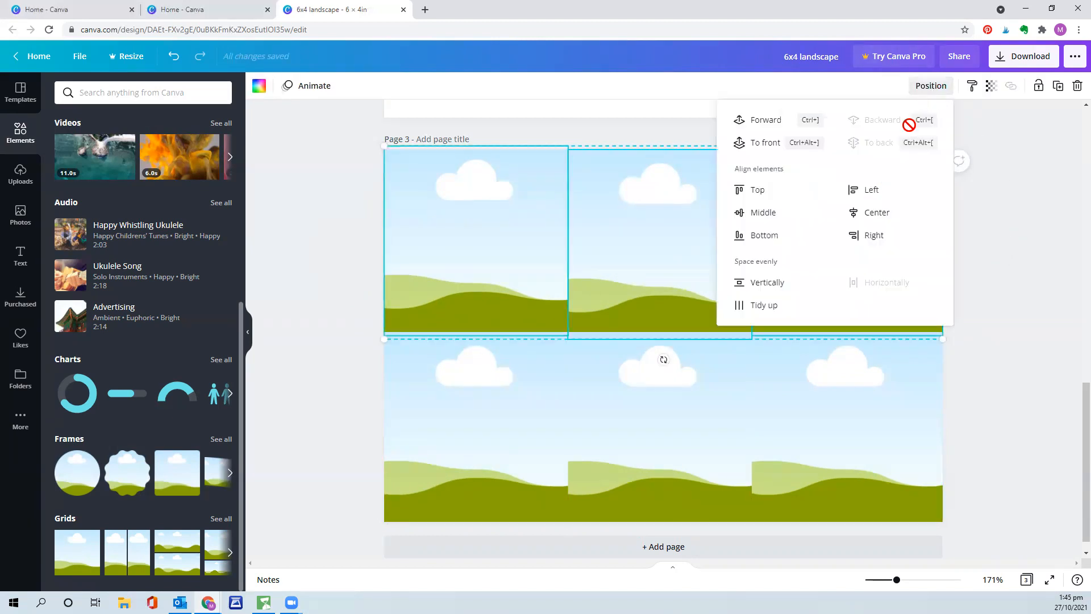
click(1039, 311)
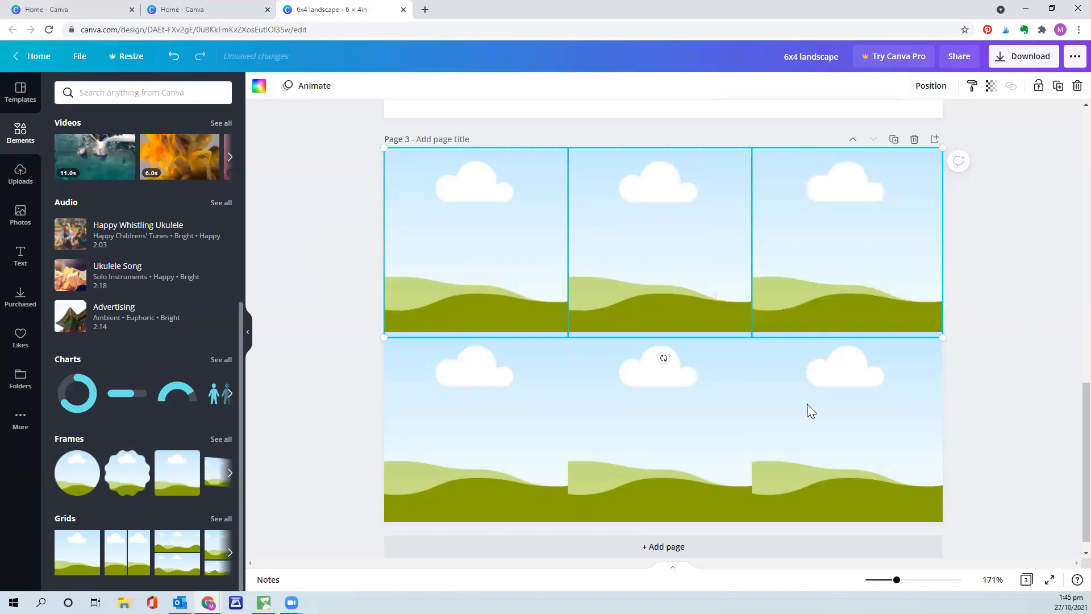
click(324, 426)
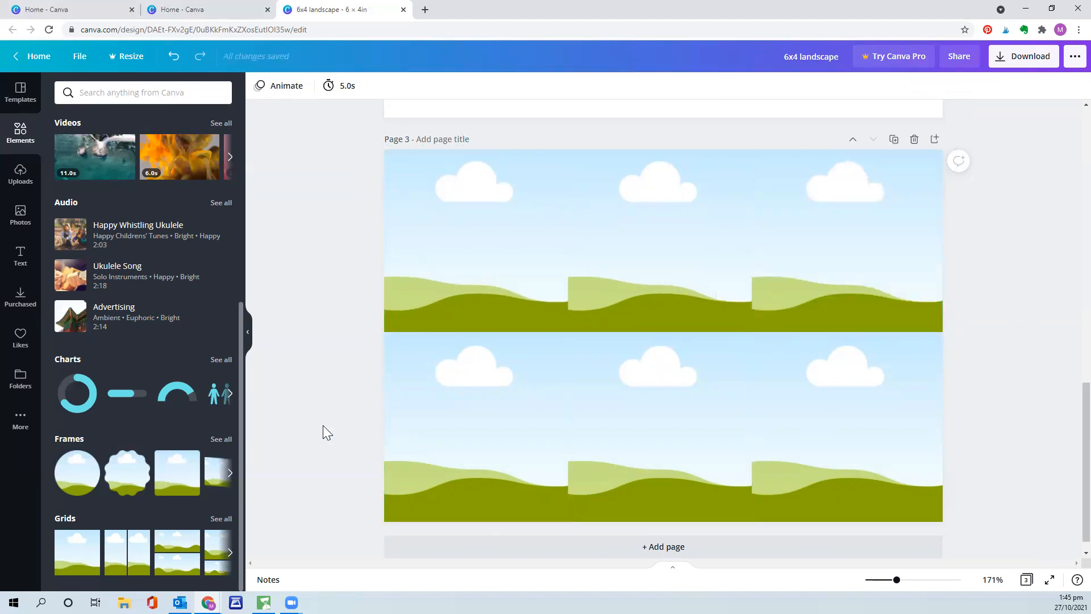
Title page 3 "2x2 master"
click(444, 137)
click(480, 206)
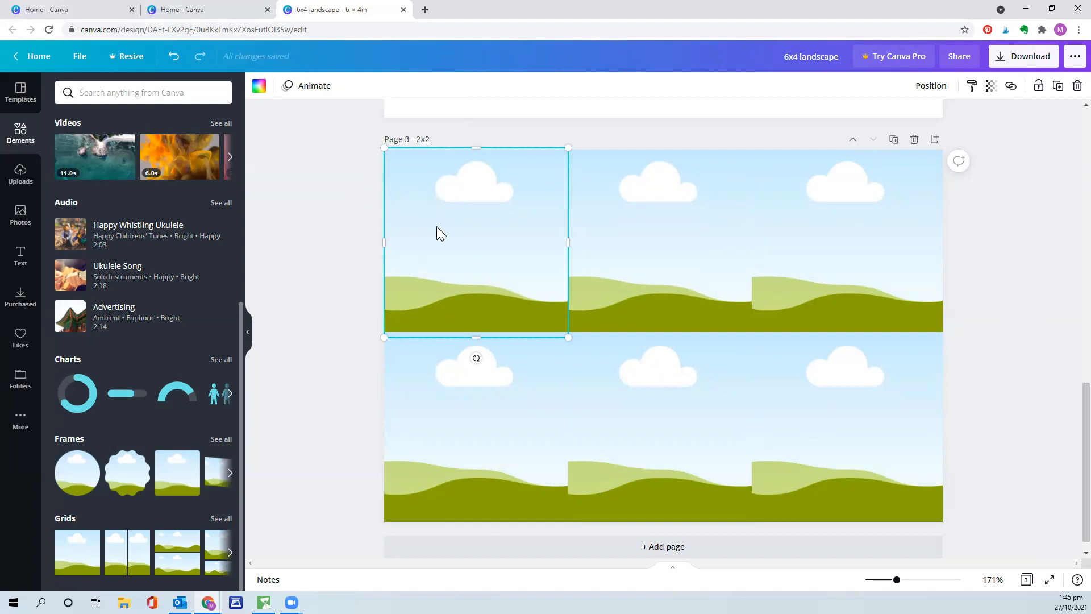
click(381, 231)
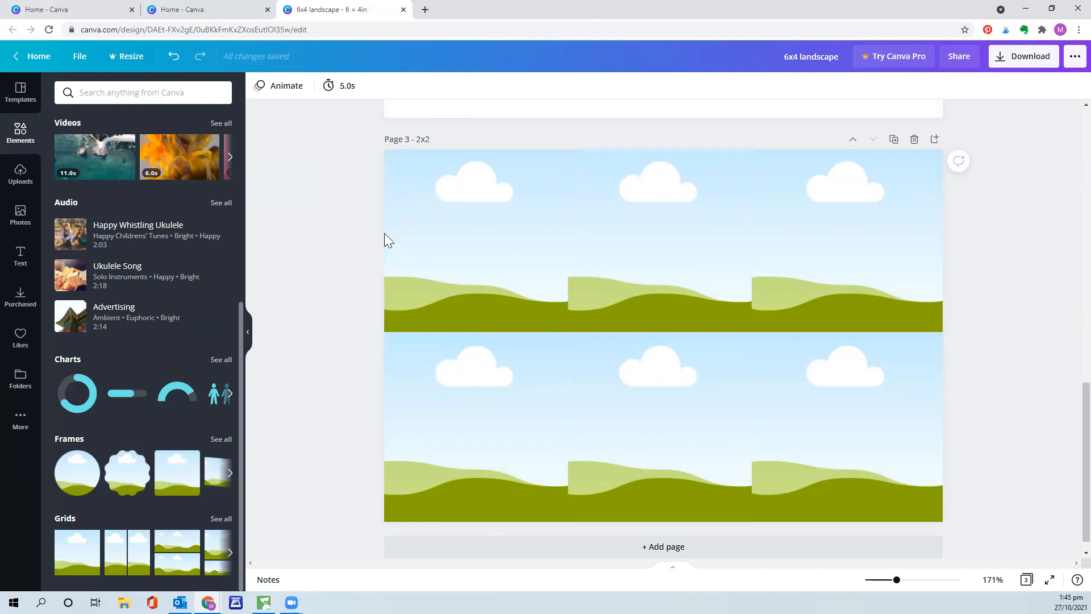
click(430, 139)
text(master)
Add "master" to the titles of page 2, "3x3 square", and page 1, "3x4s"
scroll(521, 265, up, 5)
scroll(521, 262, up, 5)
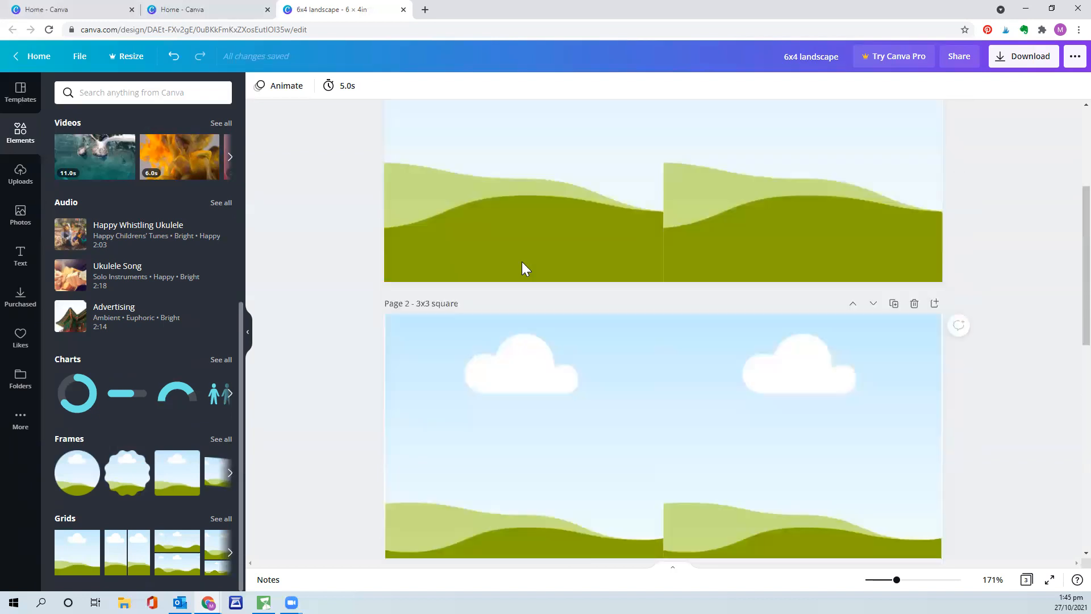
click(457, 303)
text(master)
scroll(531, 266, up, 4)
click(436, 121)
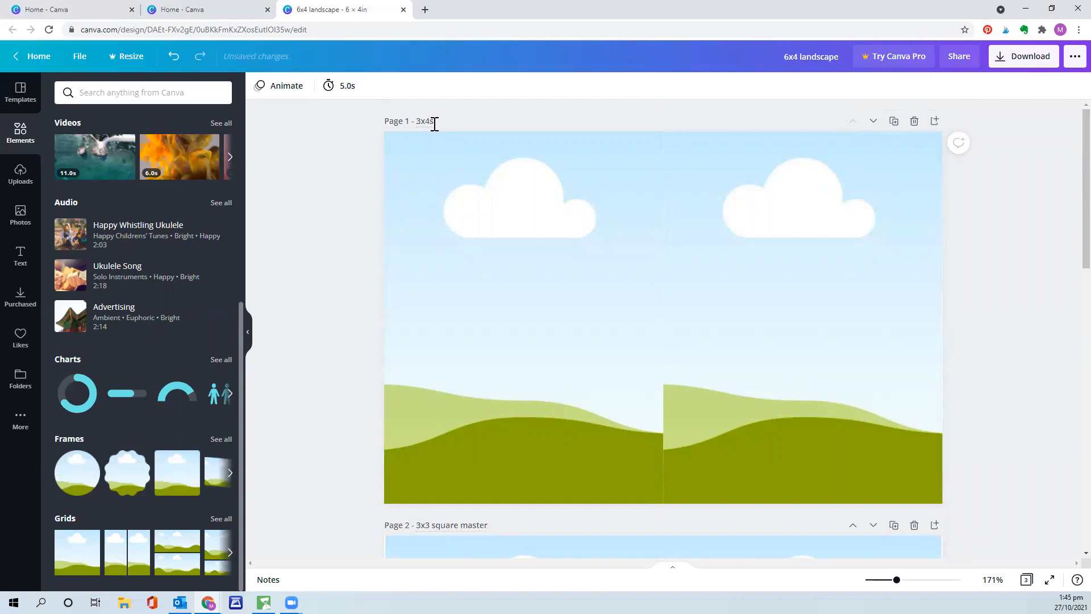
text(master)
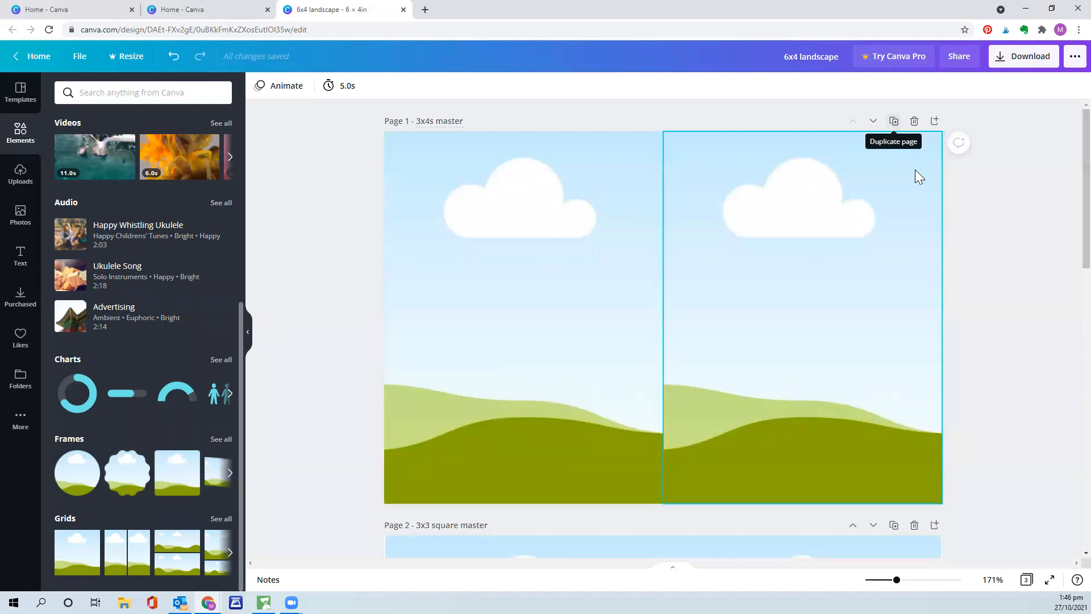
Duplicate the "3x4s master" page
click(894, 121)
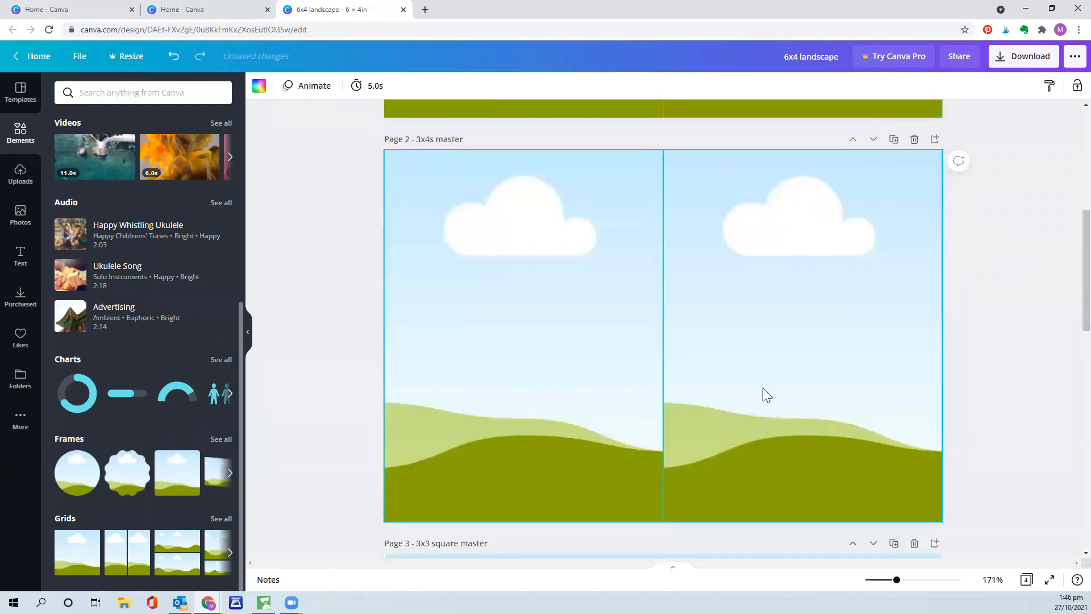
scroll(763, 395, up, 7)
Upload the image DSC01299(rev 1) from the Downloads folder to the design's media
click(596, 282)
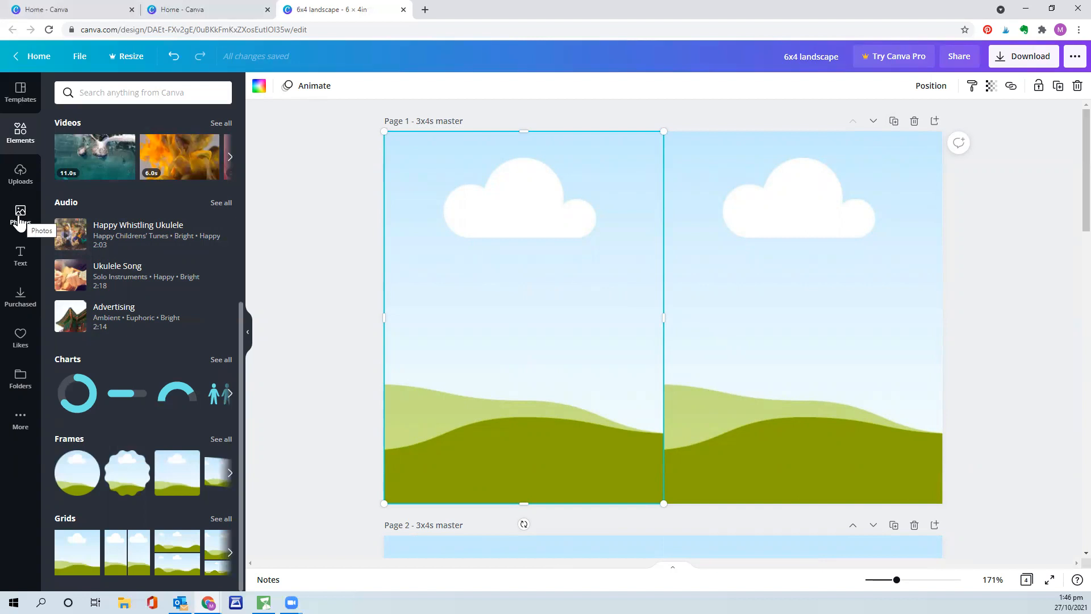
click(21, 176)
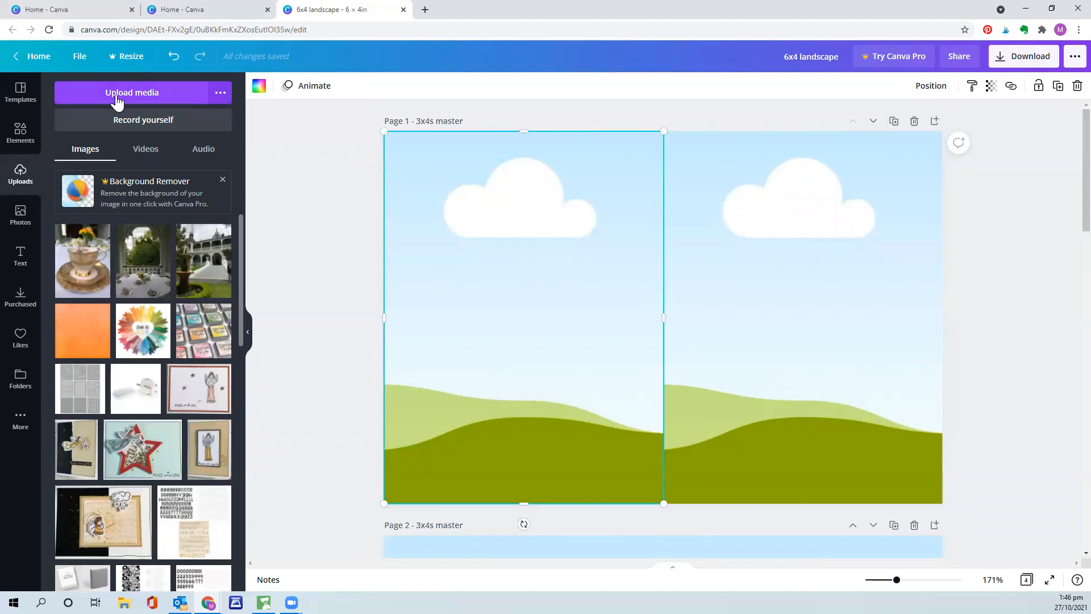
click(121, 95)
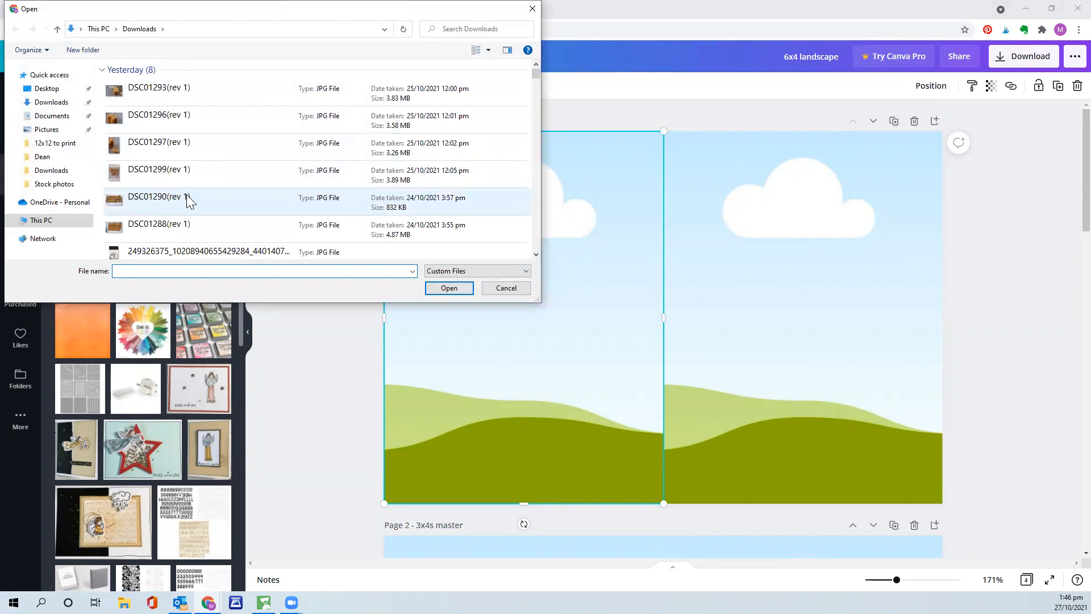
click(133, 178)
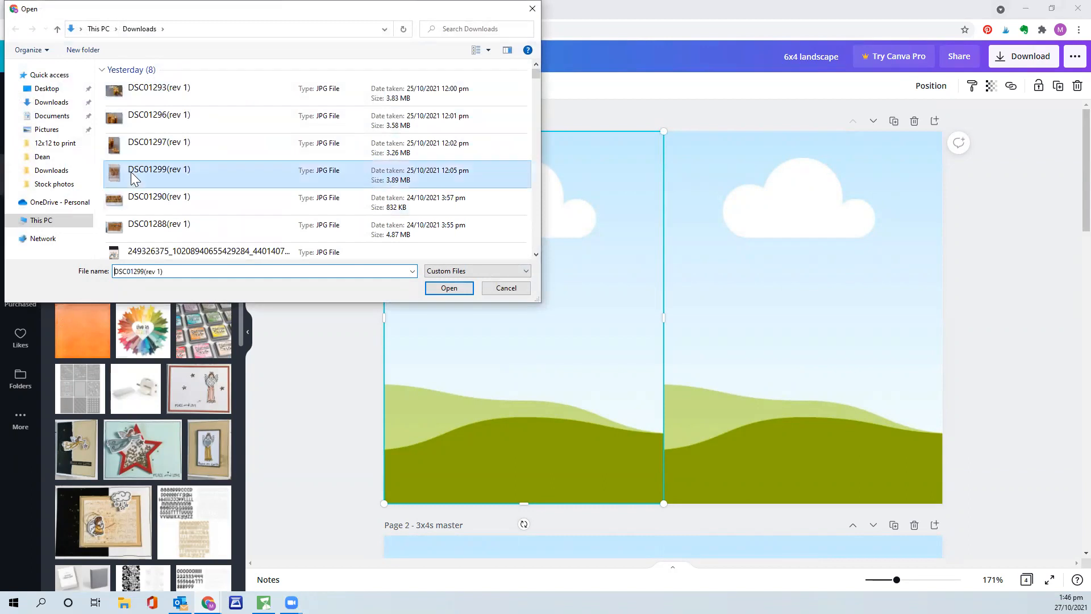
click(449, 288)
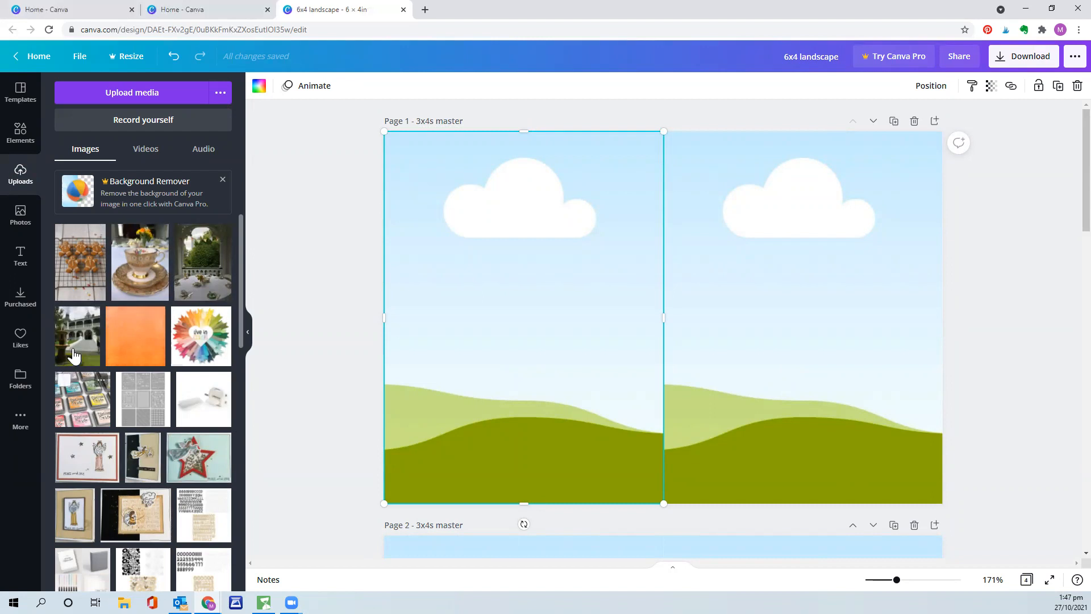
Fill page 1's left grid with the uploaded house photo, and crop it by enlarging the image and shifting it upward
drag(198, 340, 438, 330)
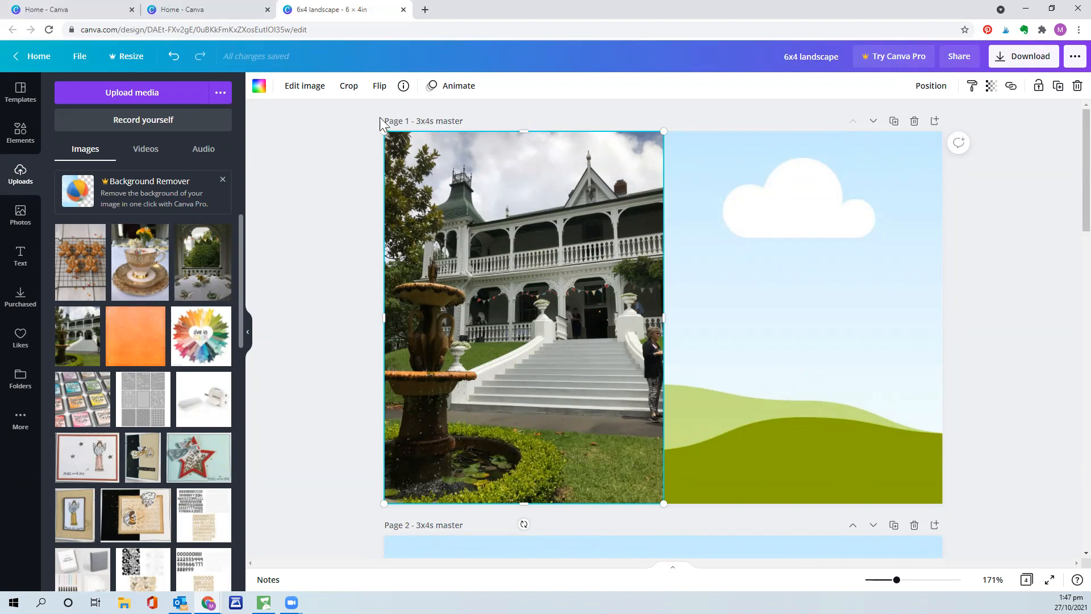
click(347, 89)
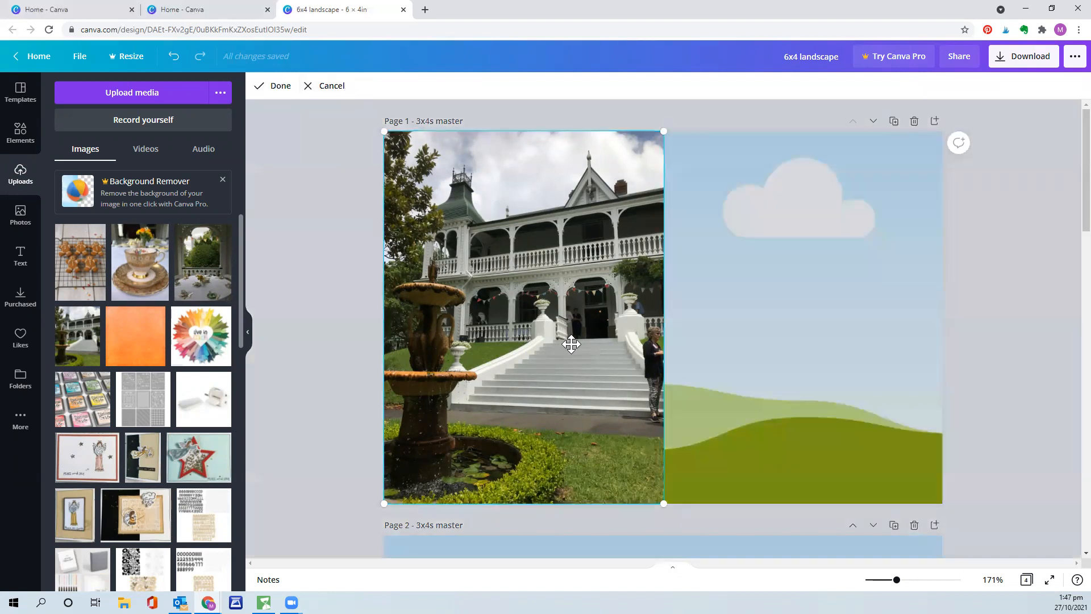
drag(662, 502, 697, 522)
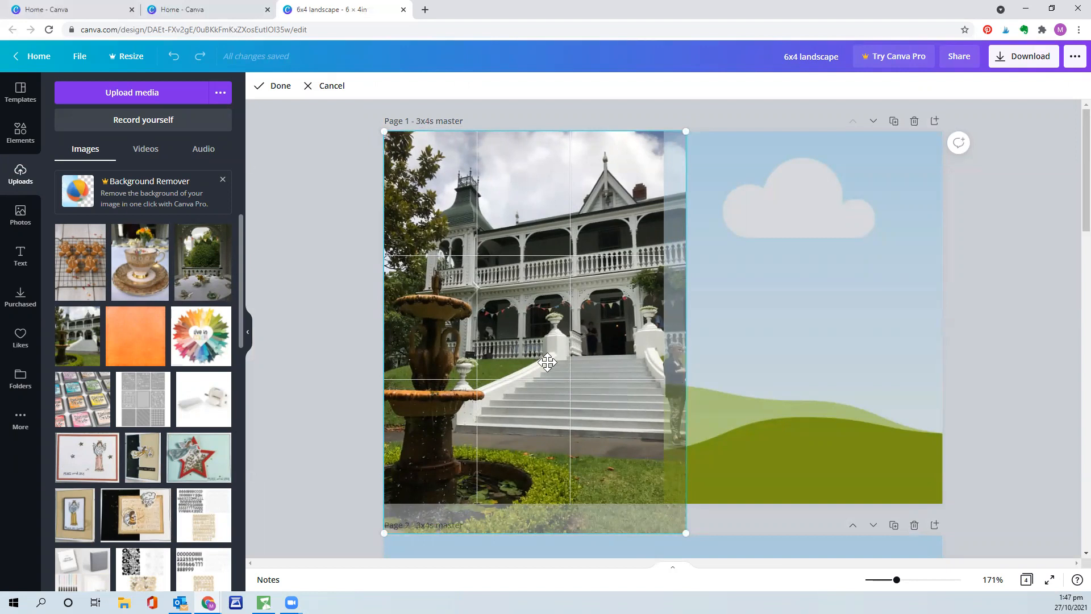
drag(547, 362, 633, 344)
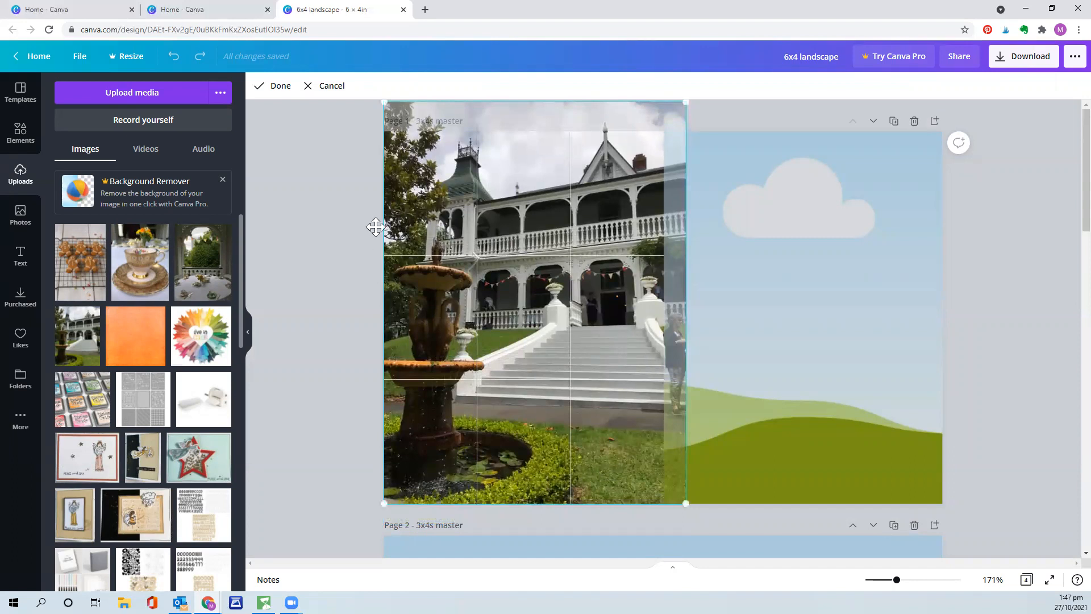
click(279, 86)
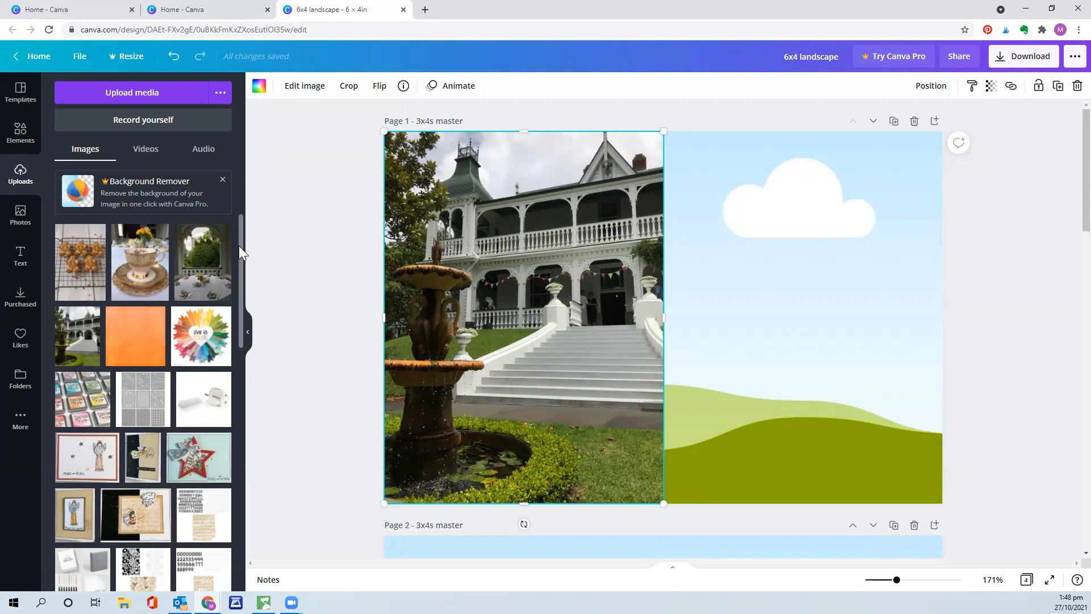
Fill page 1's right grid with the uploaded gingerbread cookies photo
drag(81, 264, 739, 269)
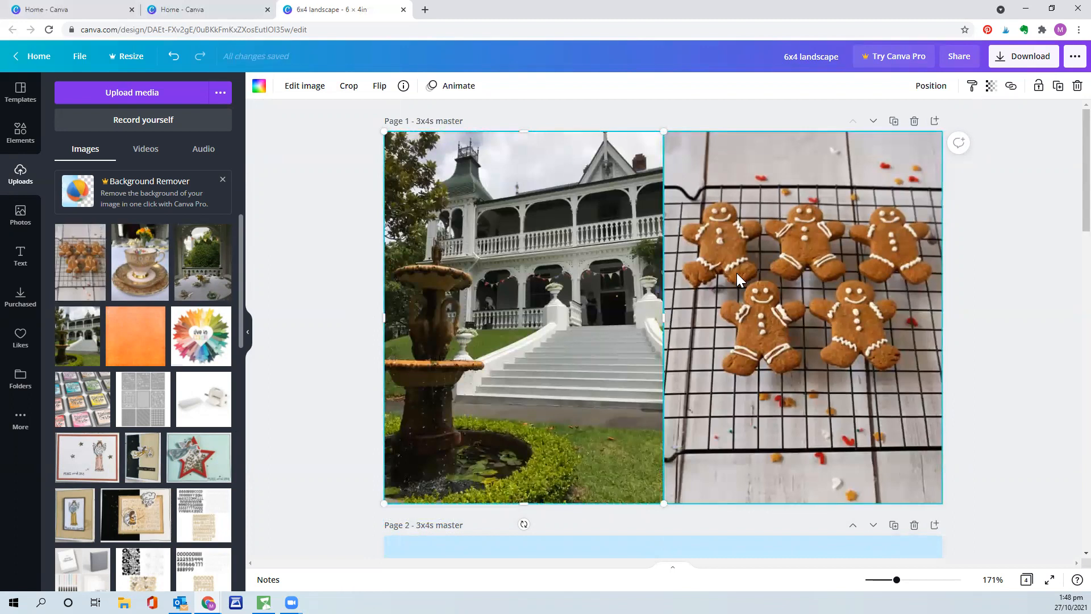
scroll(745, 319, down, 10)
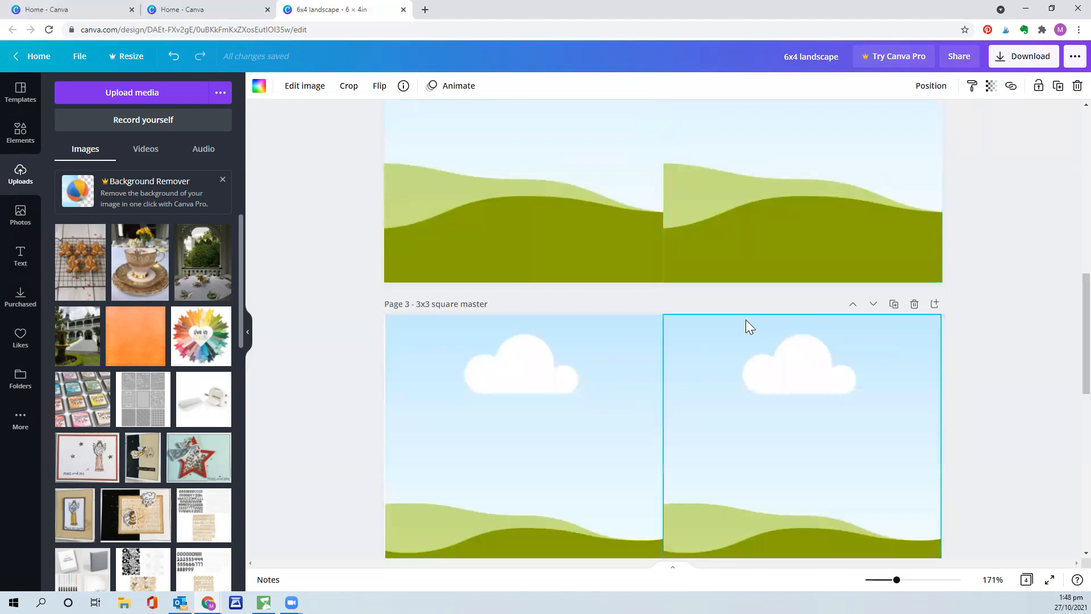
scroll(745, 327, up, 8)
scroll(784, 389, up, 3)
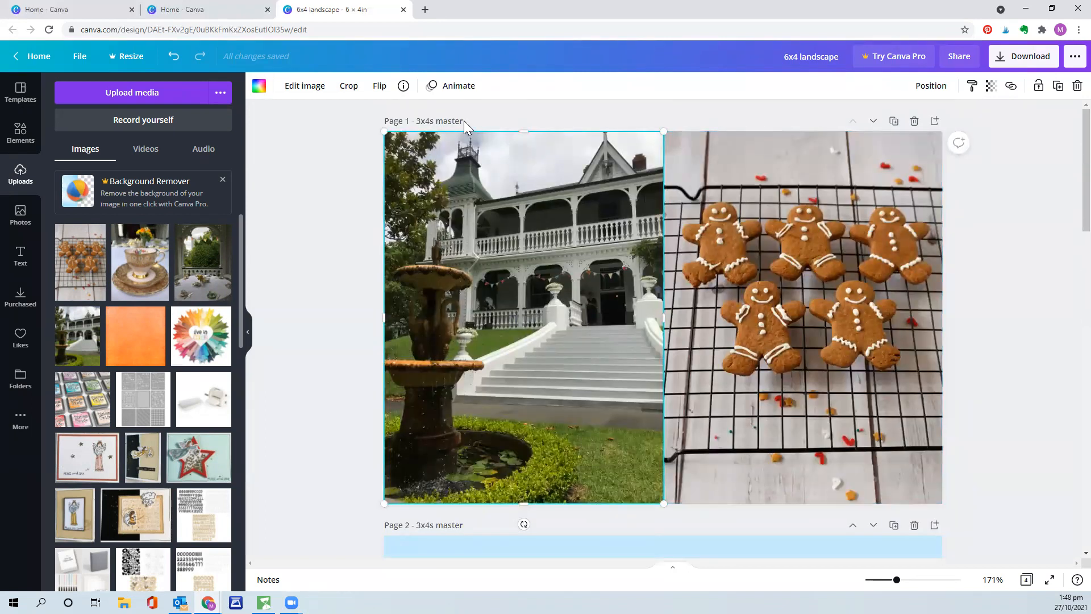
Replace "master" with "1" in the title of page 1
key(BackSpace)
key(BackSpace)
key(BackSpace)
key(BackSpace)
key(BackSpace)
key(BackSpace)
key(BackSpace)
key(BackSpace)
text(1)
Fill the left grid of page 3 with the veranda tea table photo, and shift it slightly downward within its crop
scroll(577, 262, down, 9)
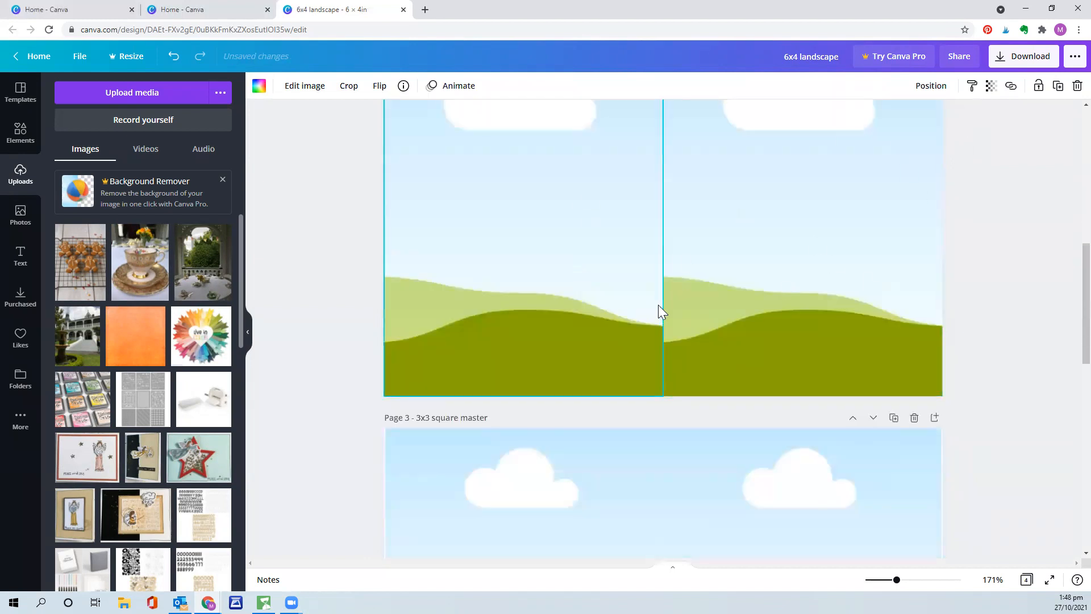
scroll(608, 324, down, 4)
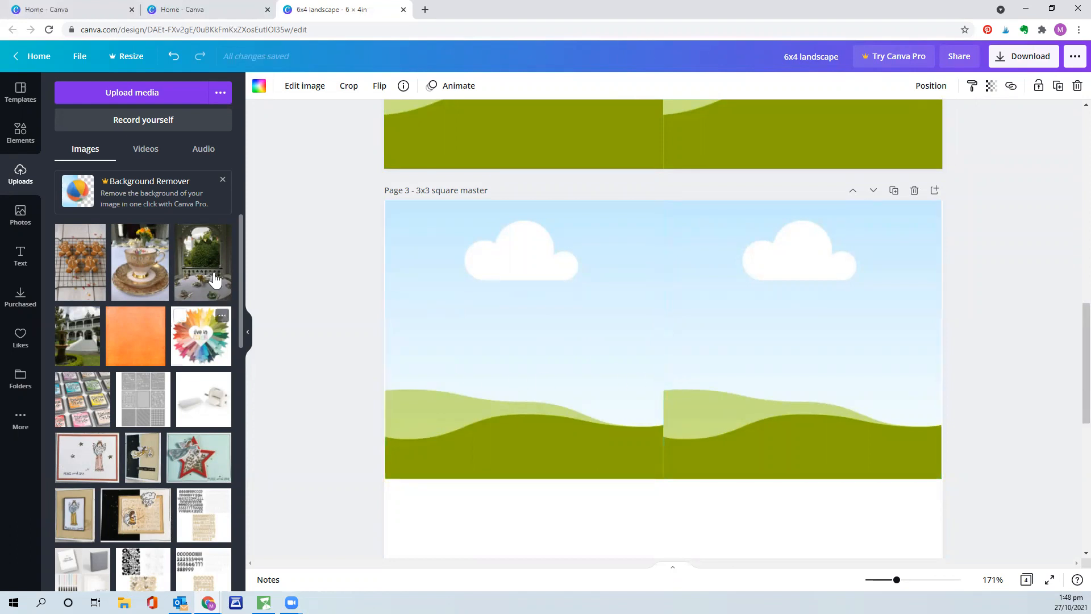
drag(196, 272, 473, 295)
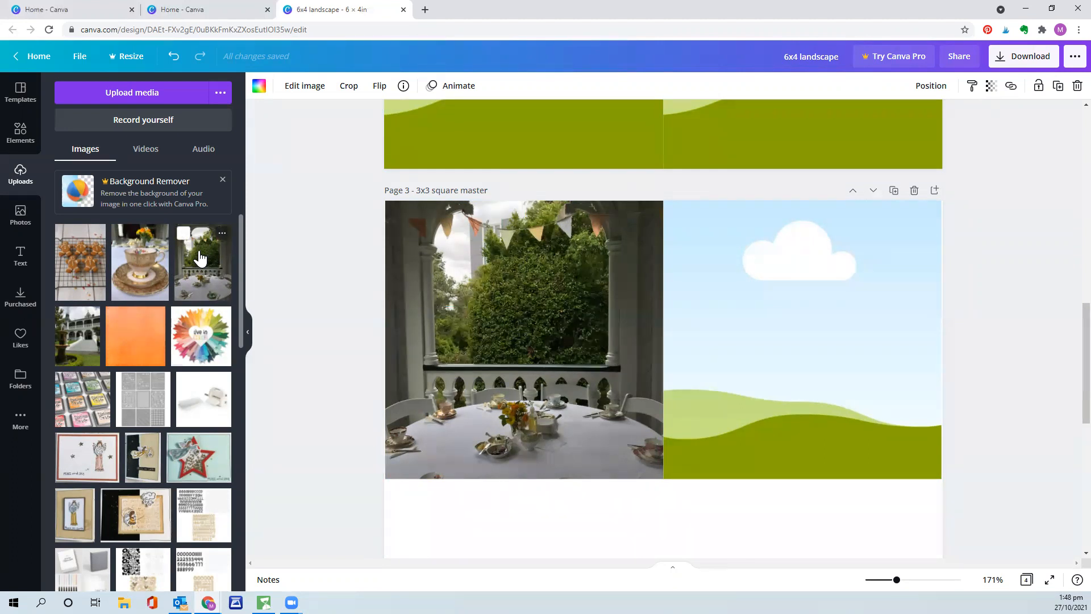
click(544, 333)
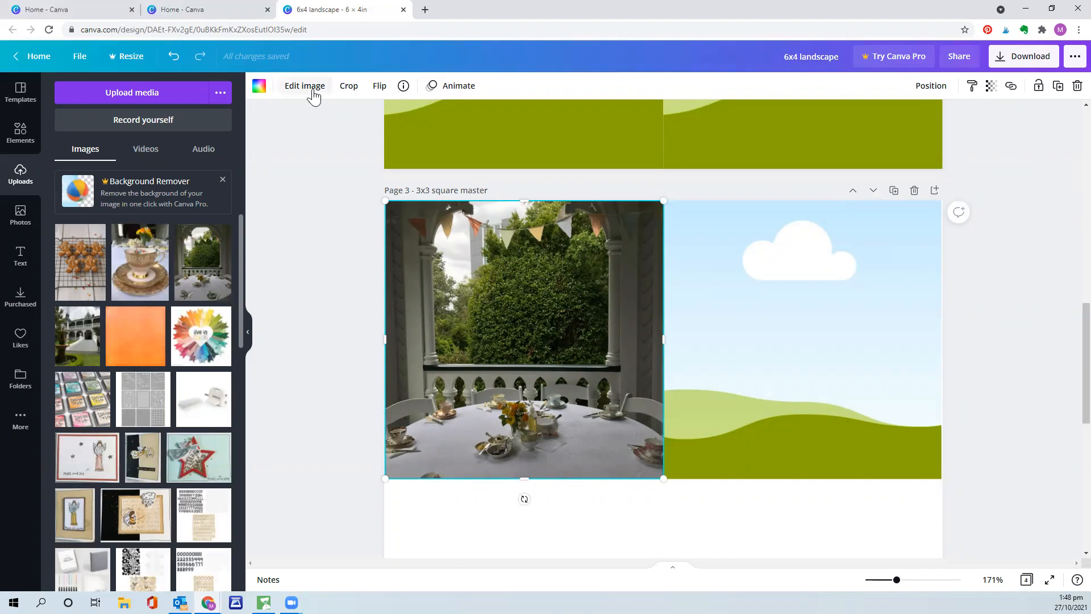
click(347, 88)
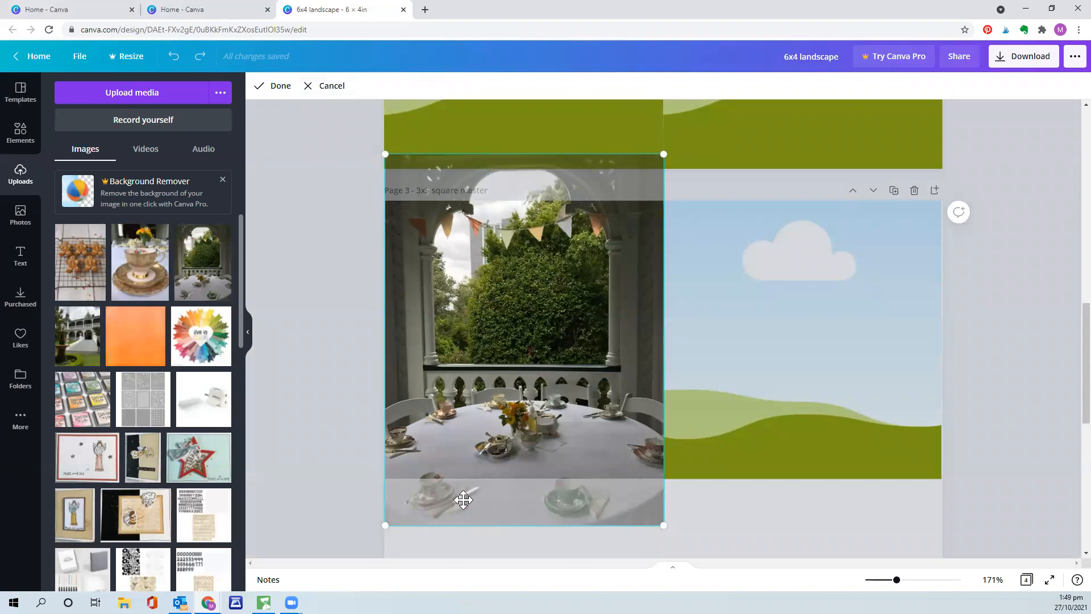
mouse_move(527, 346)
mouse_down()
mouse_move(548, 280)
mouse_move(568, 318)
mouse_move(575, 305)
mouse_move(578, 356)
mouse_move(576, 291)
mouse_move(582, 384)
mouse_move(580, 355)
mouse_move(507, 358)
mouse_move(512, 314)
mouse_move(509, 358)
mouse_move(510, 339)
mouse_up()
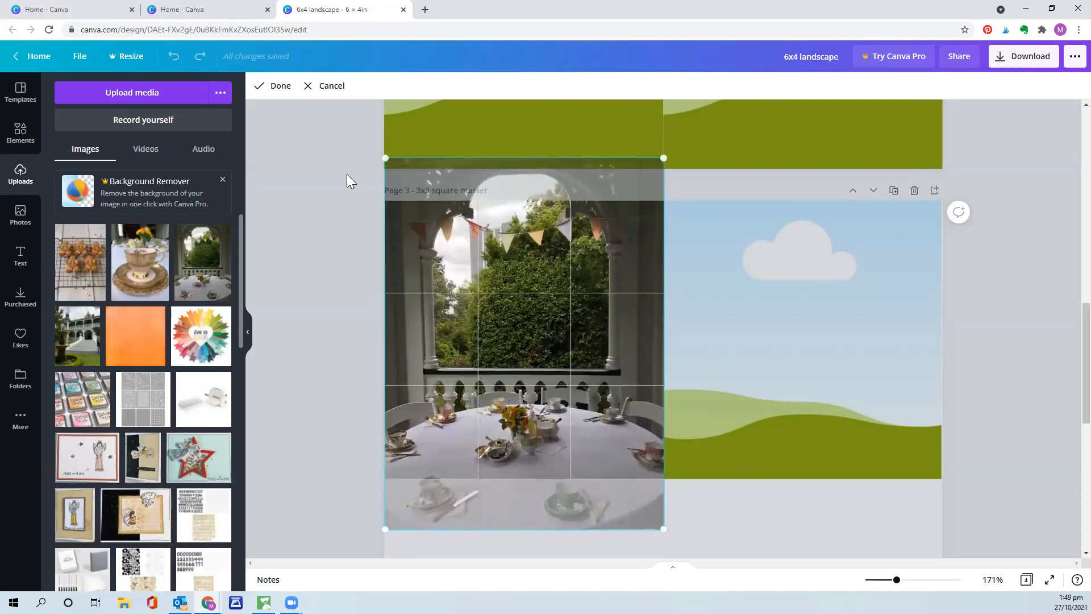
click(281, 86)
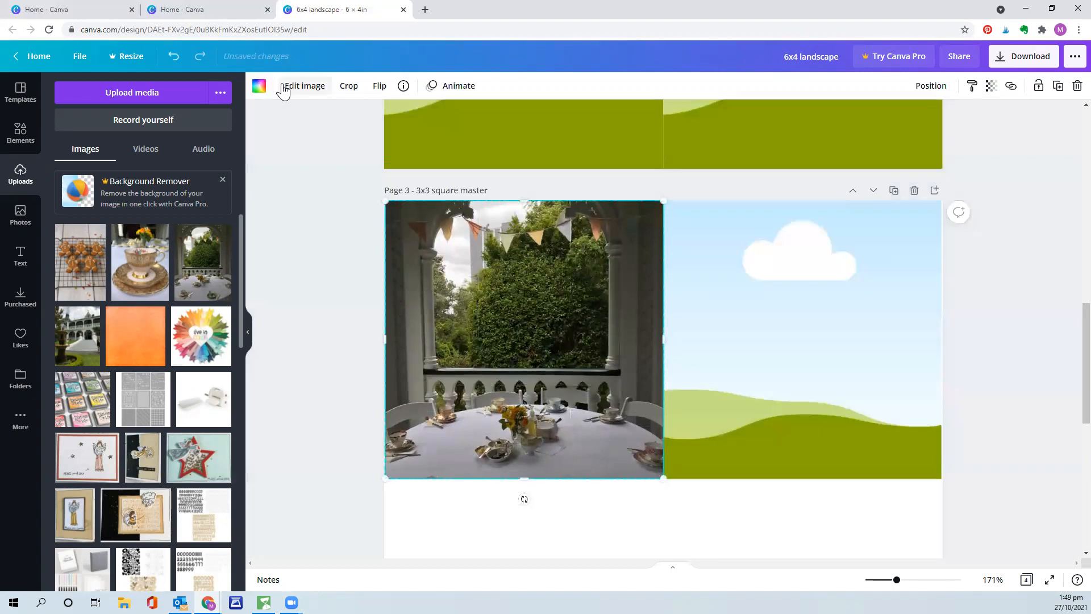
Fill page 3's right grid with the teacup photo, and crop it by enlarging and moving it so the flowers show
drag(158, 276, 740, 318)
click(868, 352)
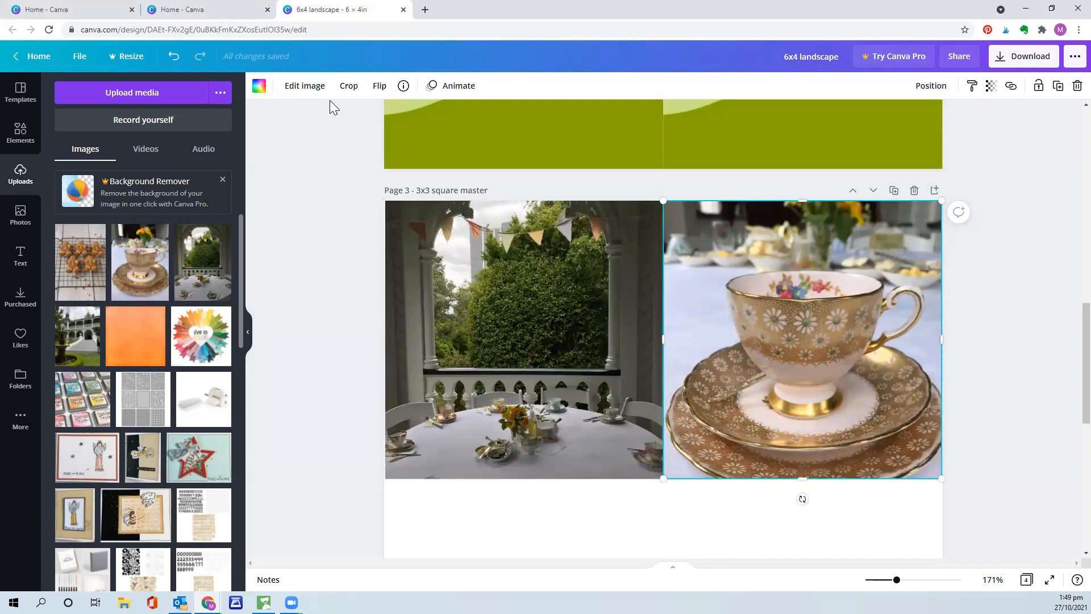
click(349, 86)
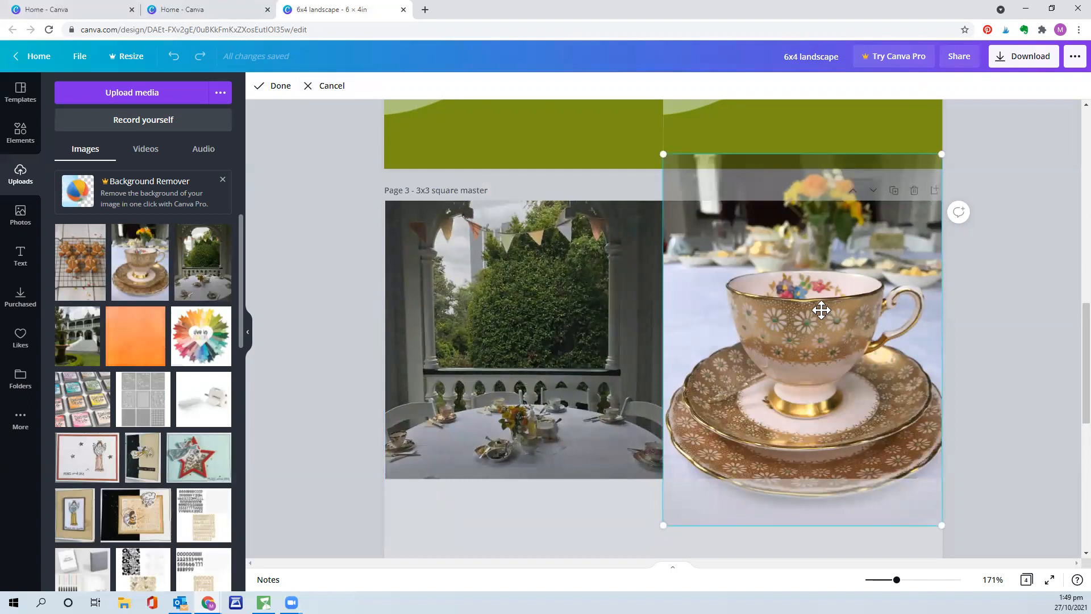
drag(941, 525, 979, 554)
drag(816, 326, 790, 364)
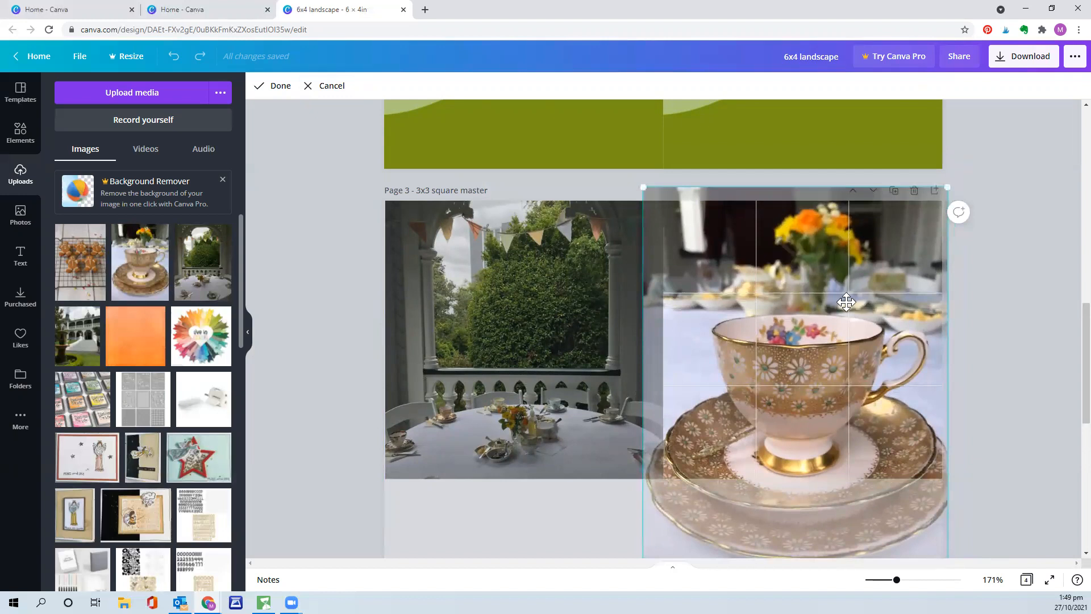
click(279, 86)
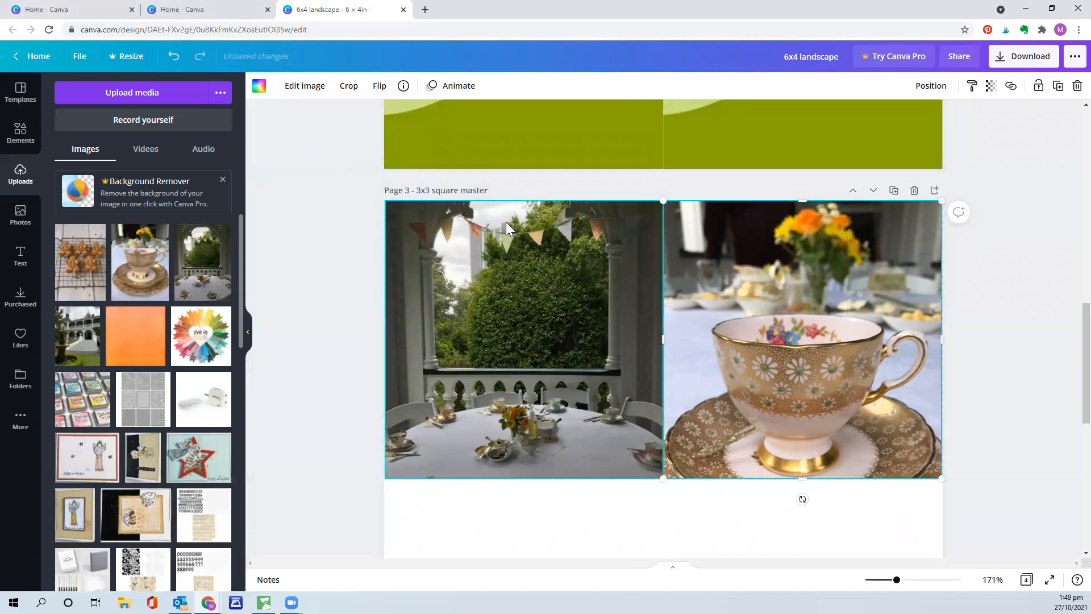
Duplicate the photo-filled "3x3 square master" page
scroll(791, 347, down, 4)
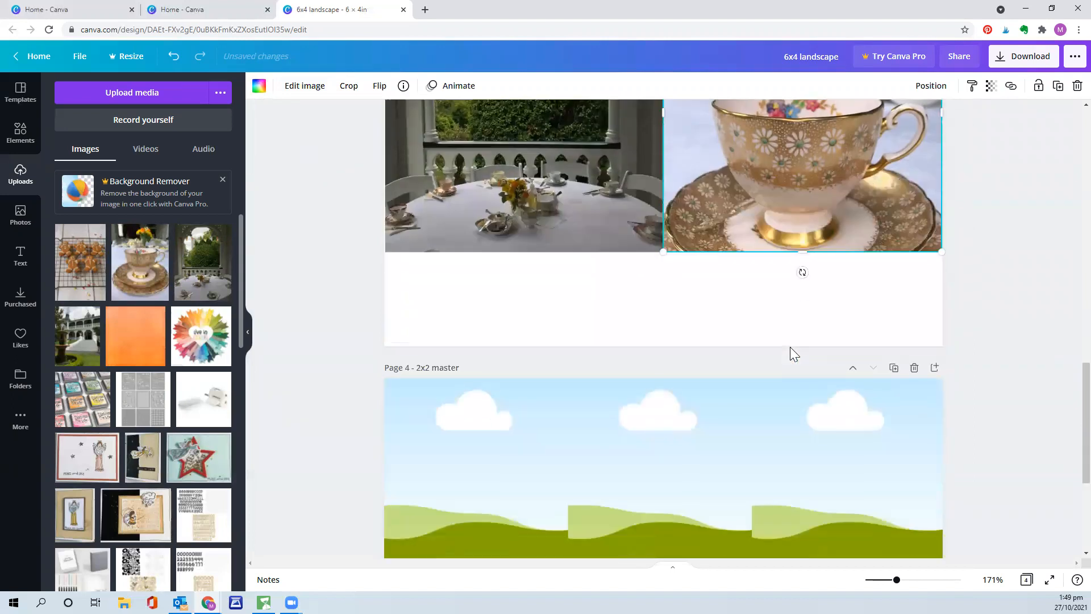
scroll(791, 348, down, 4)
scroll(790, 348, up, 12)
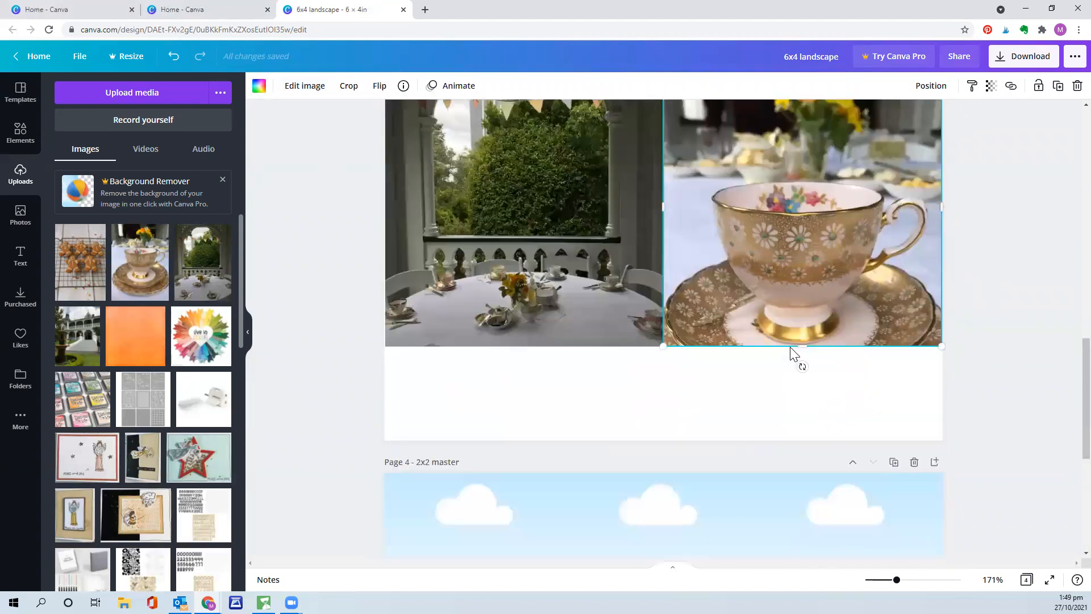
scroll(790, 348, down, 8)
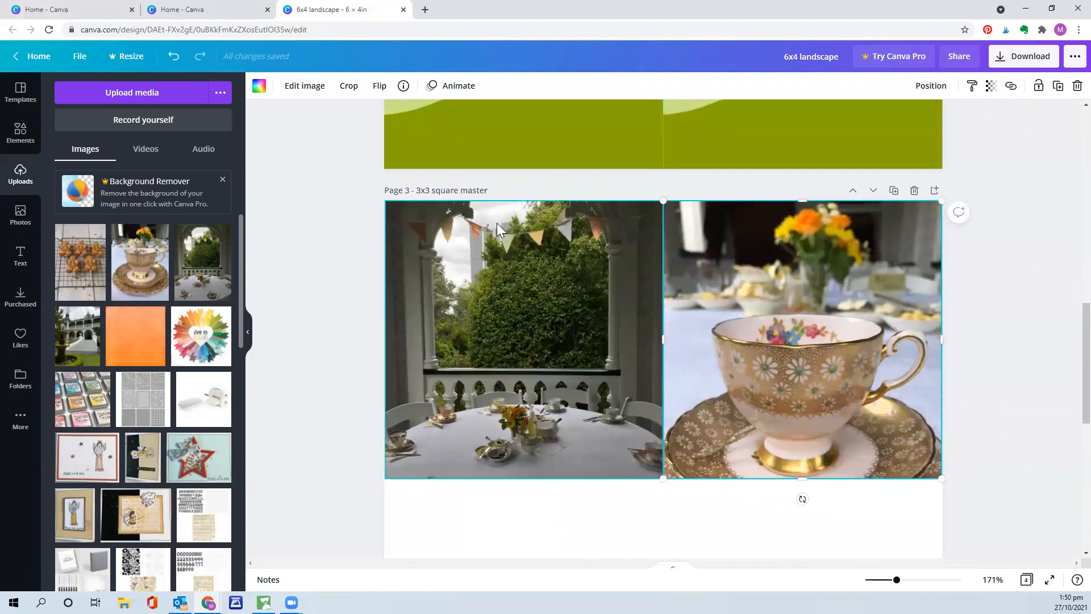
click(894, 191)
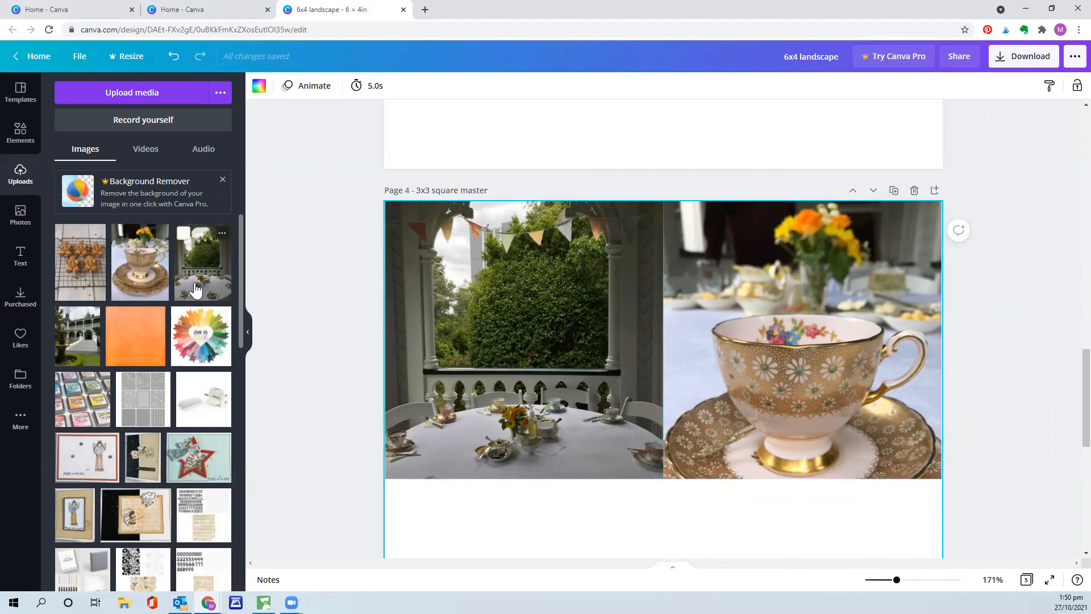
Swap the photo in page 4's left grid for the gingerbread cookies, and empty the grid by detaching and deleting that image
drag(83, 255, 500, 283)
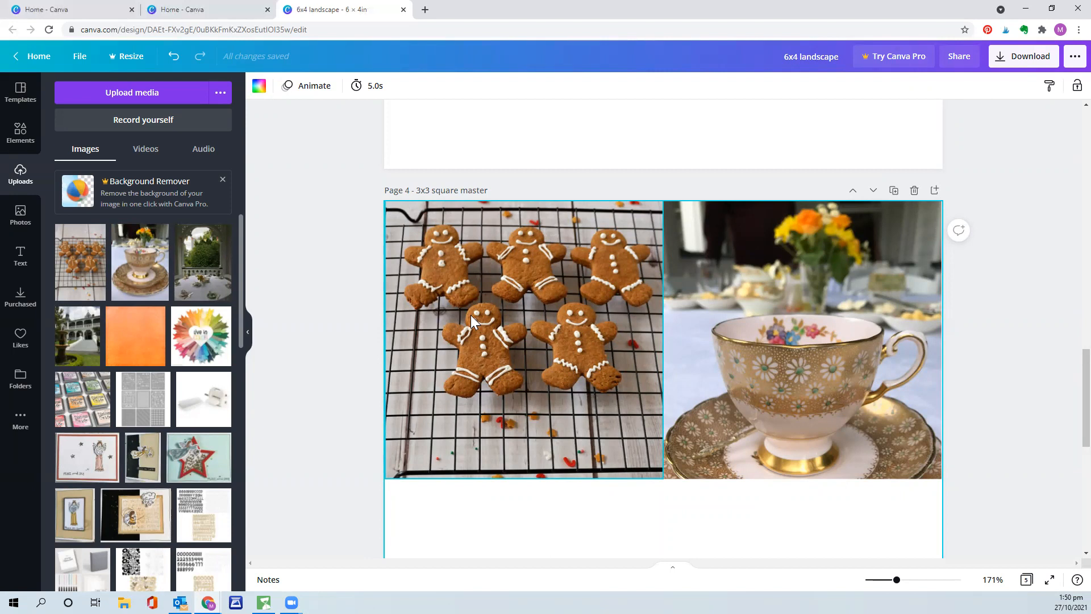
right_click(511, 328)
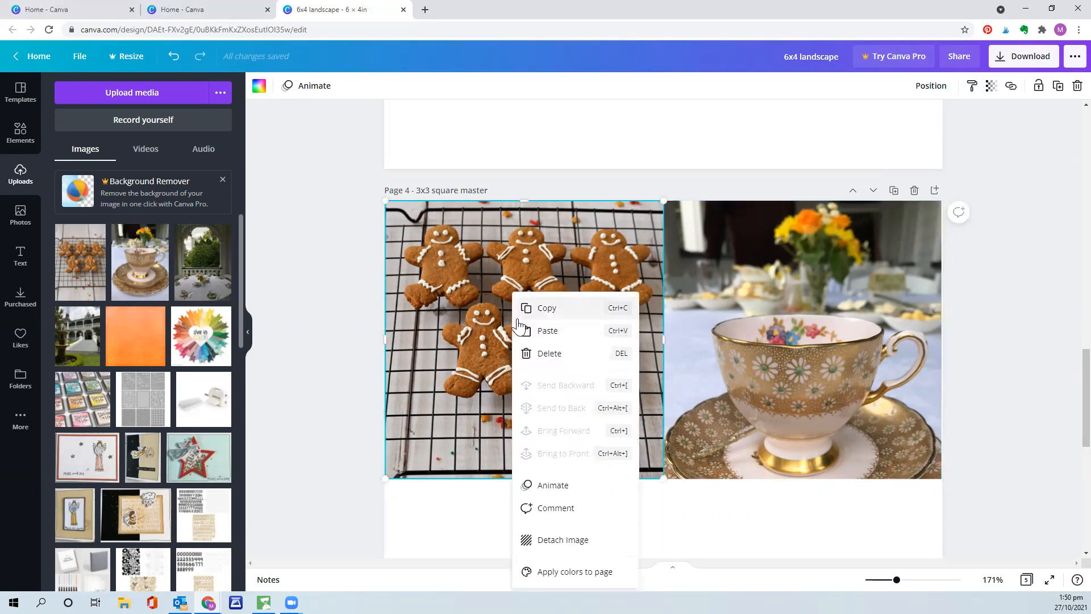
click(551, 542)
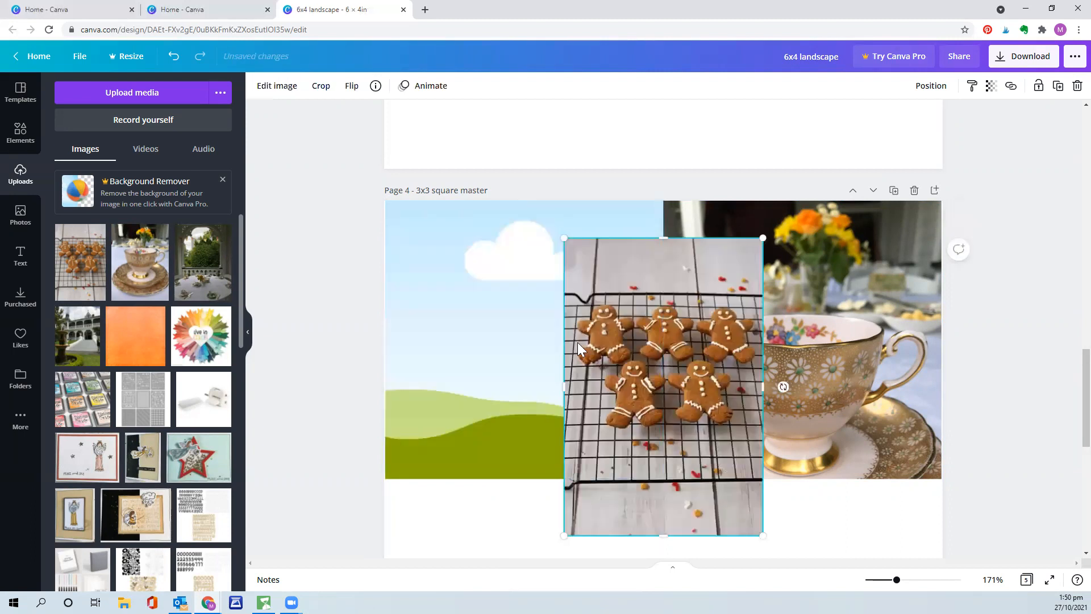
key(Delete)
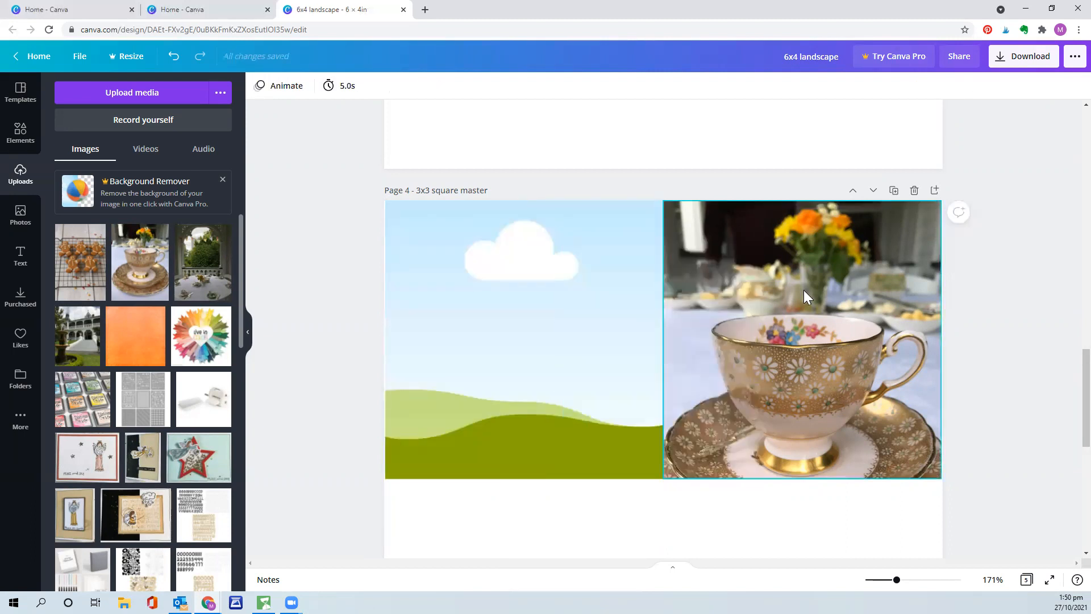
Detach the teacup photo from page 4's right grid and delete it
right_click(803, 289)
click(828, 537)
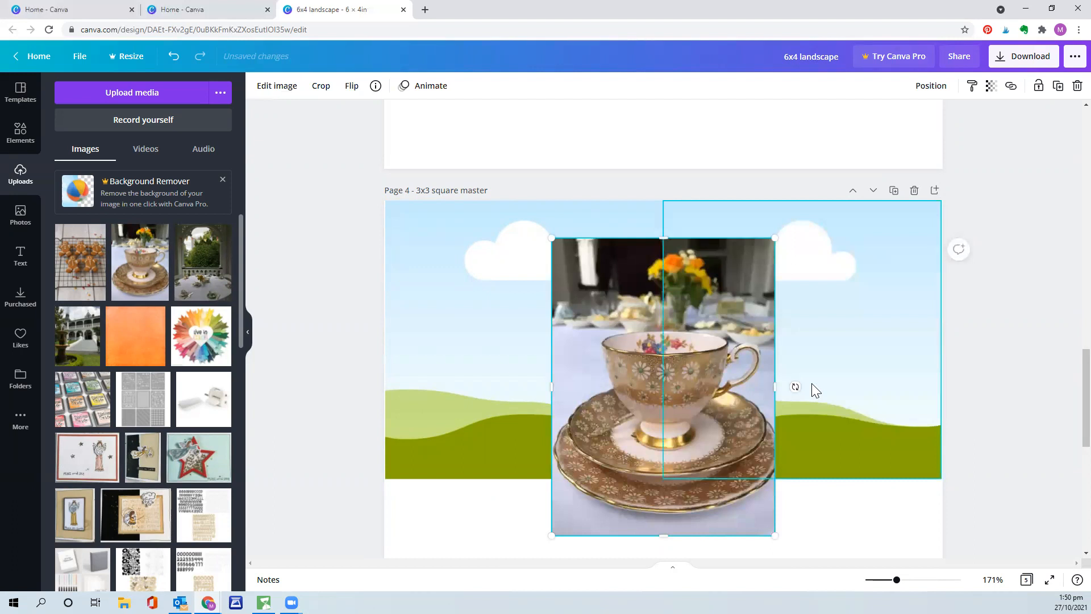
key(Delete)
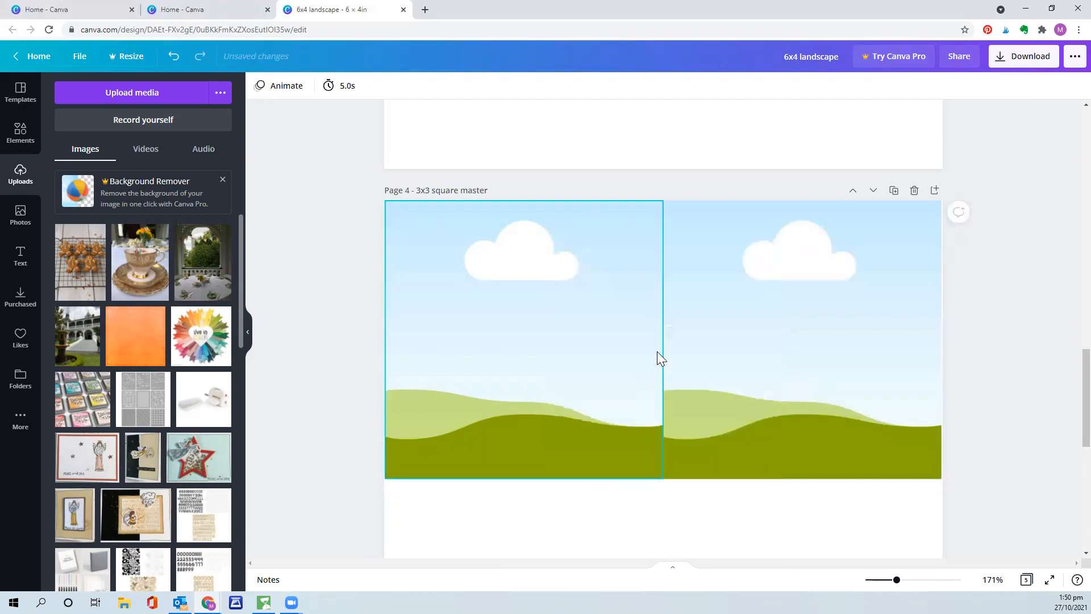
scroll(581, 338, up, 8)
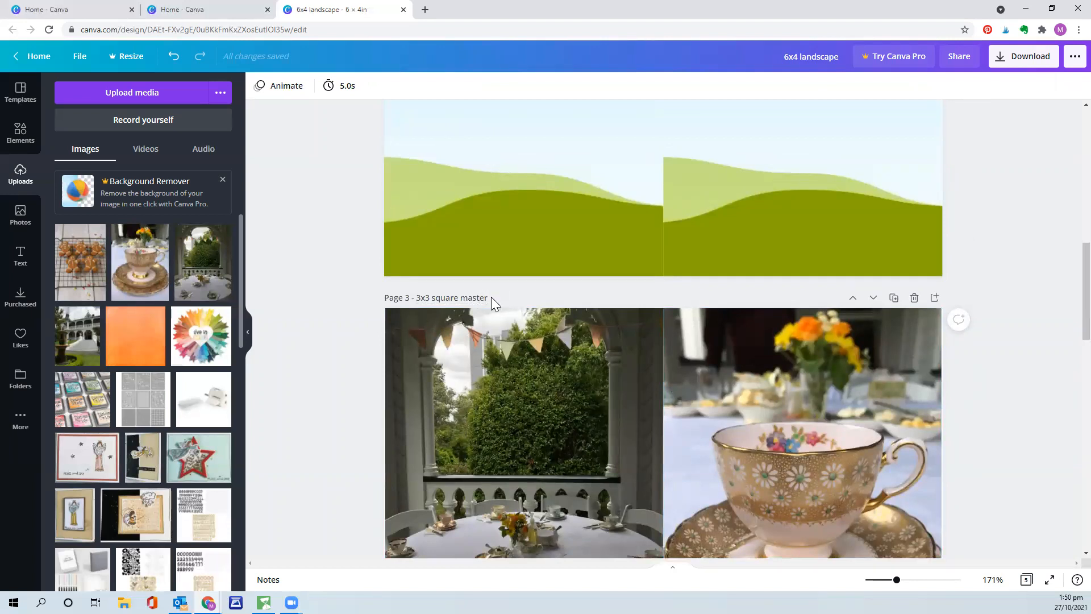
Edit the word "master" in page 3's title, "3x3 square master"
drag(488, 298, 458, 299)
key(Return)
click(568, 410)
Duplicate the empty "3x3 square master" page and the "2x2 master" page
scroll(567, 410, down, 5)
scroll(567, 411, down, 4)
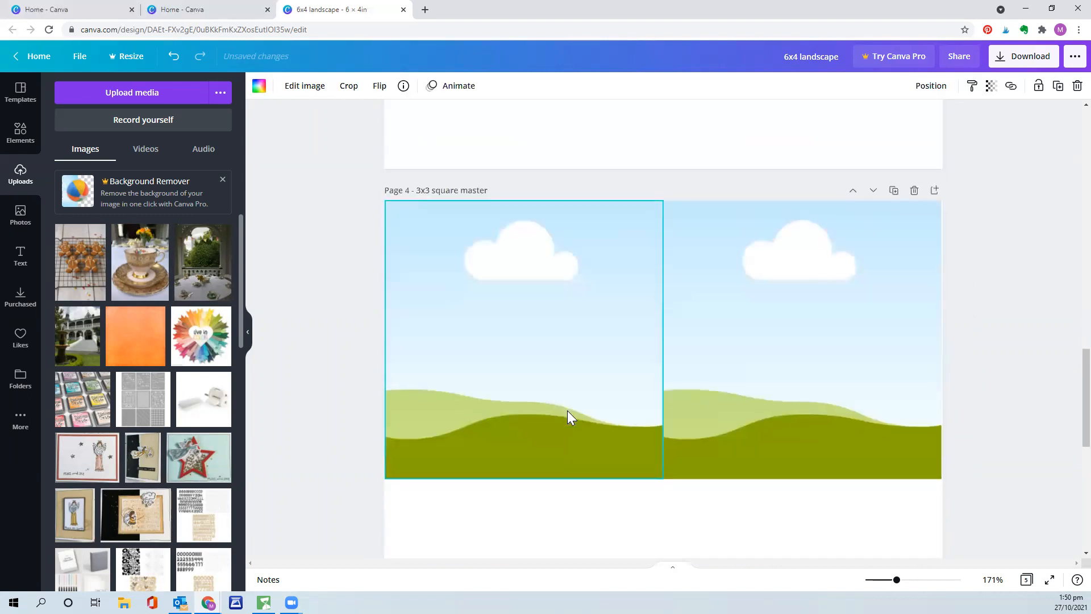
click(894, 192)
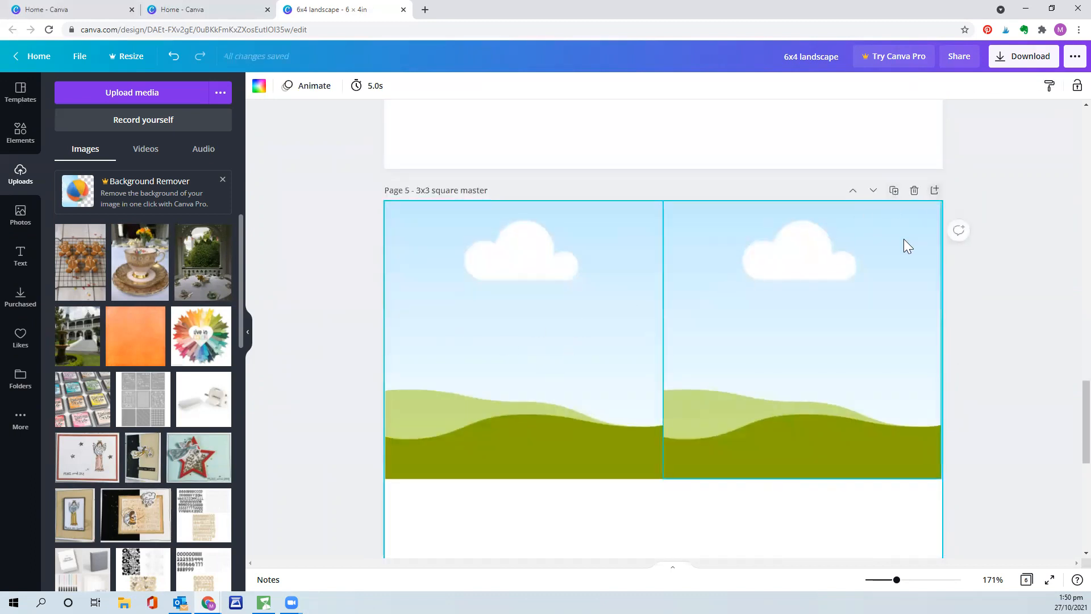
scroll(730, 299, down, 8)
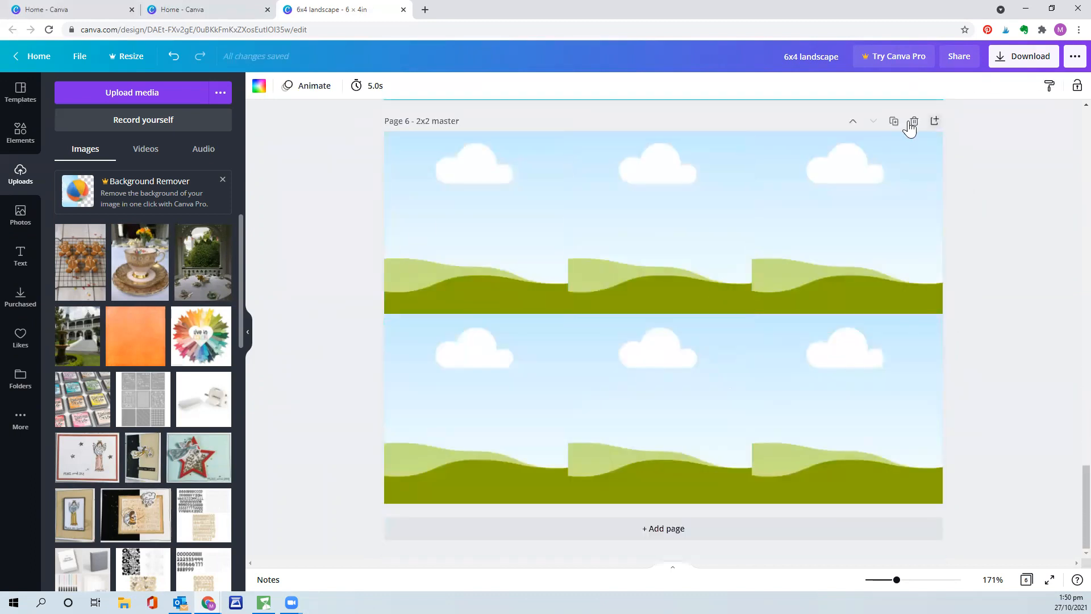
click(896, 123)
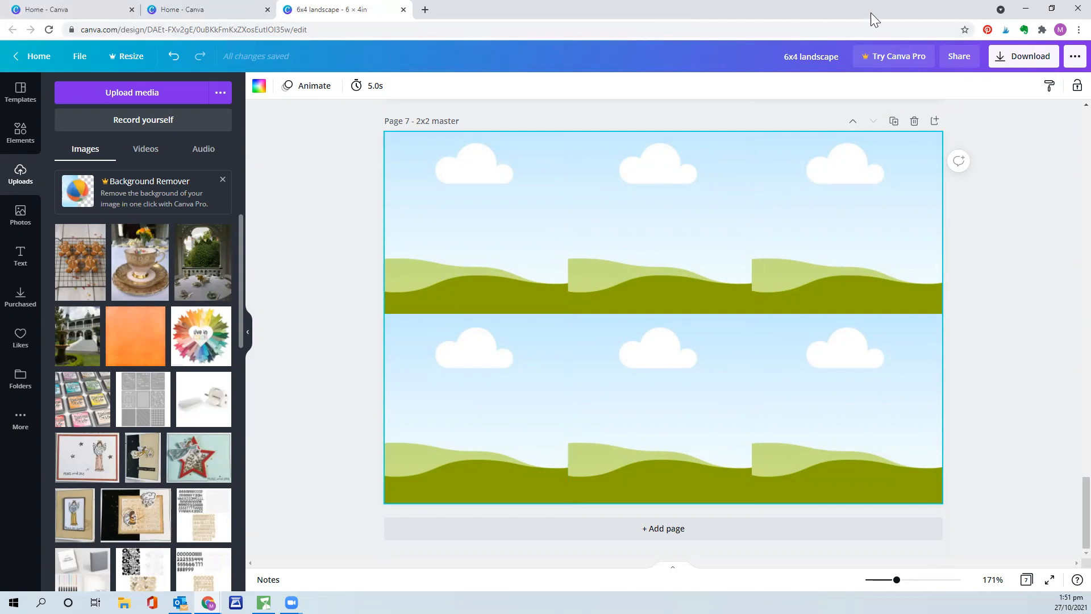
Fill page 7's top-left grid with the teacup photo, and crop it by enlarging and moving it so the cup fills the square
drag(139, 270, 459, 251)
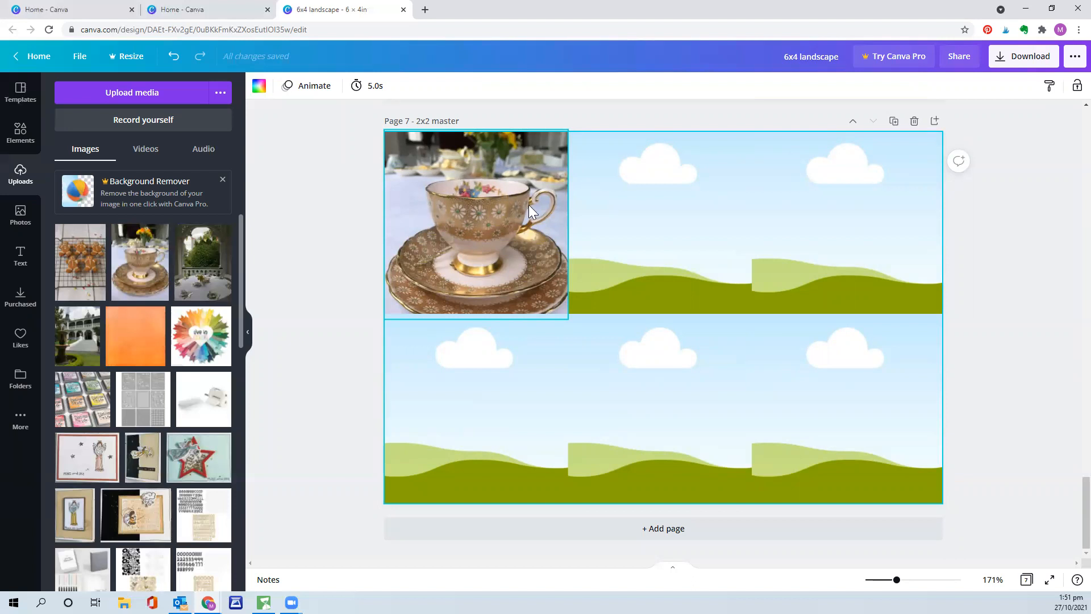
click(495, 212)
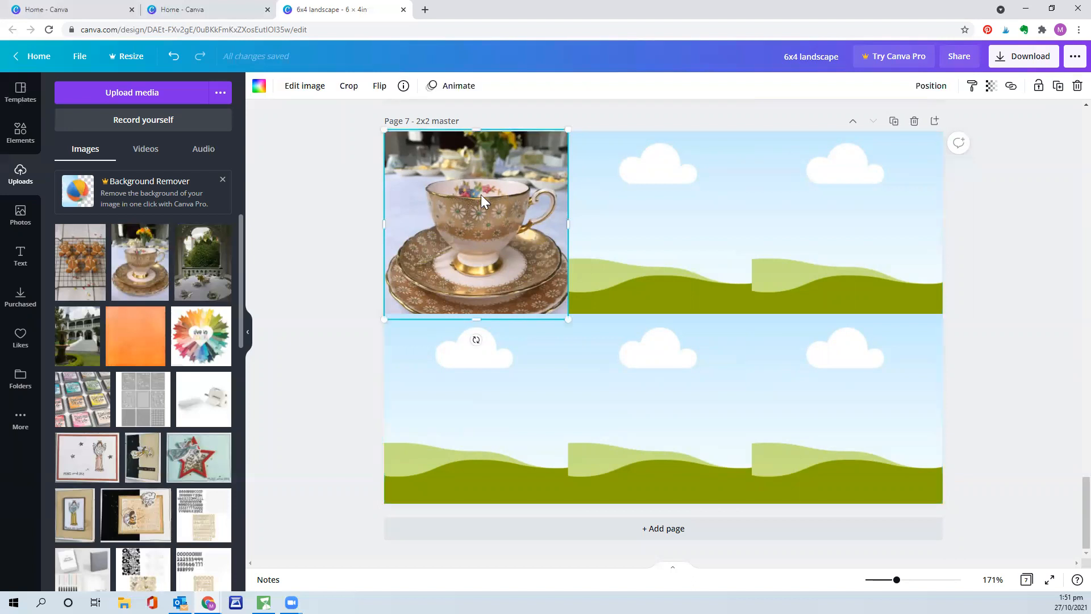
click(349, 87)
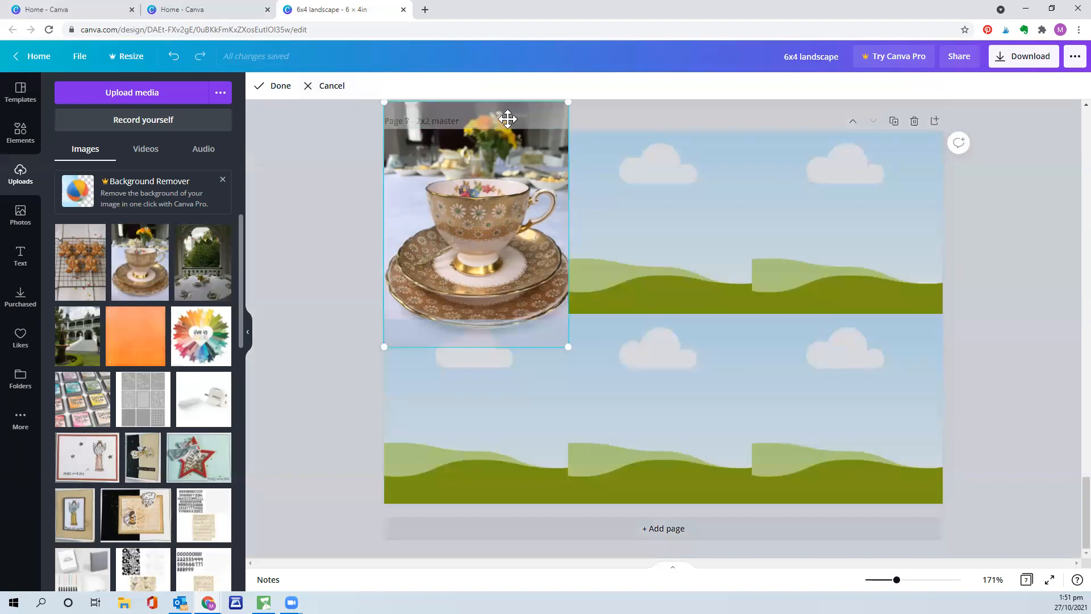
drag(568, 347, 788, 511)
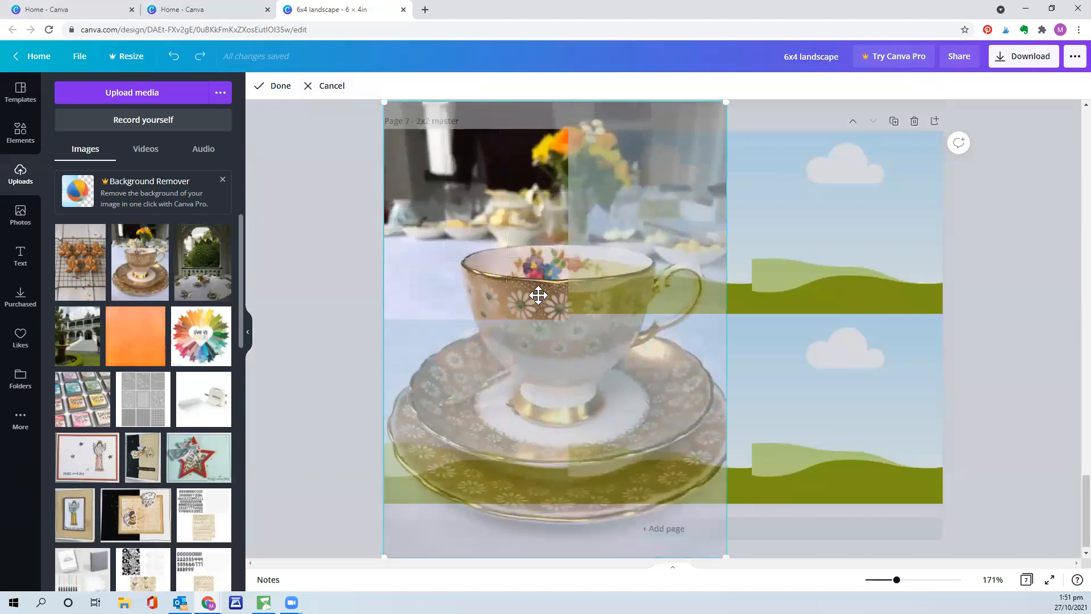
drag(533, 290, 458, 212)
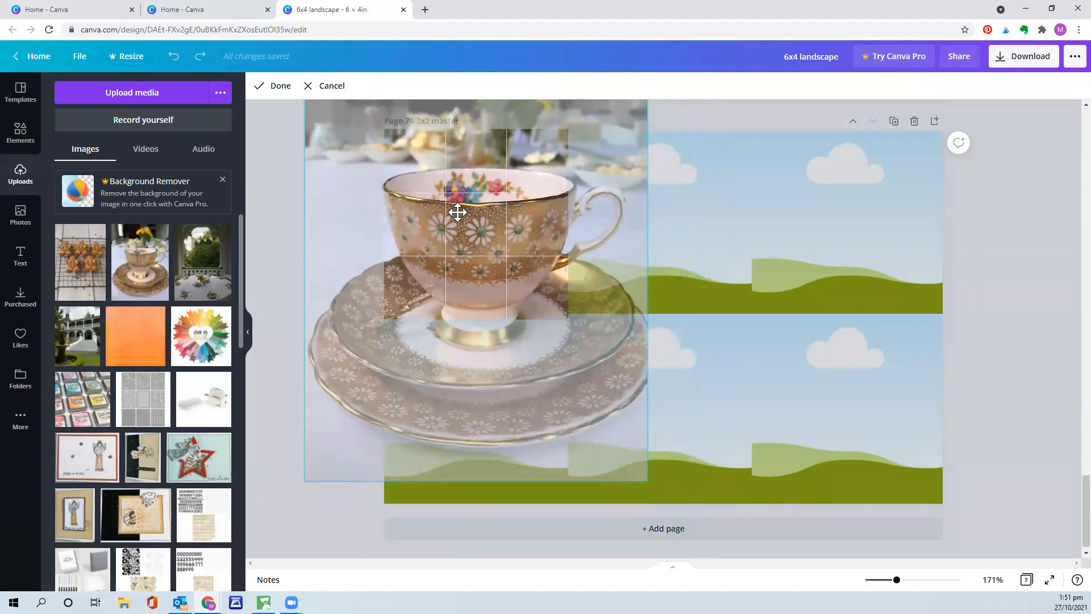
drag(458, 212, 454, 214)
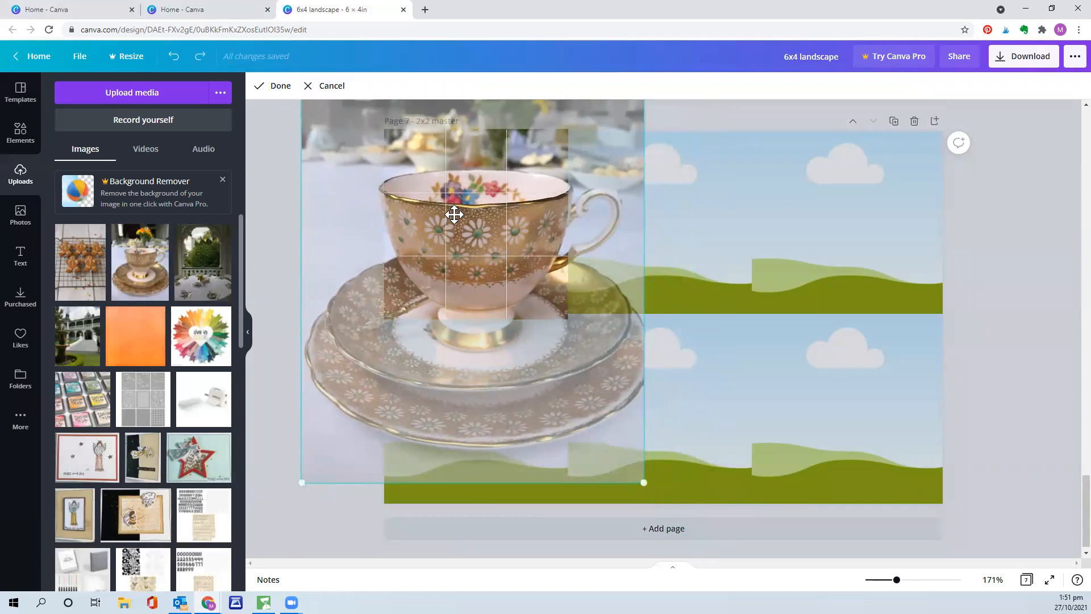
click(281, 87)
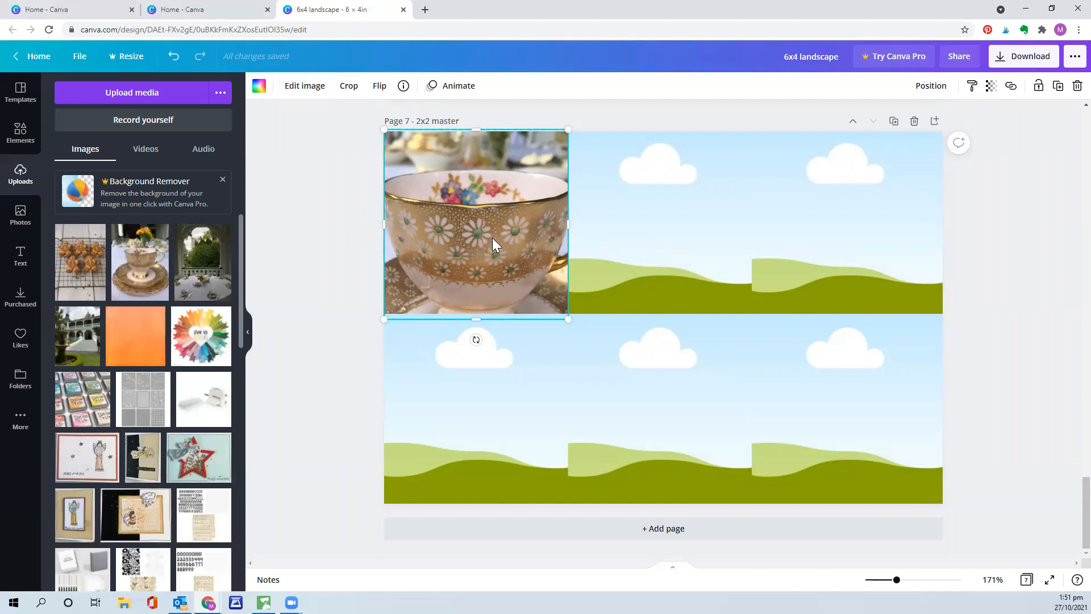
Recrop the teacup photo in page 7's top-left grid by shrinking it slightly and centring the cup
click(350, 87)
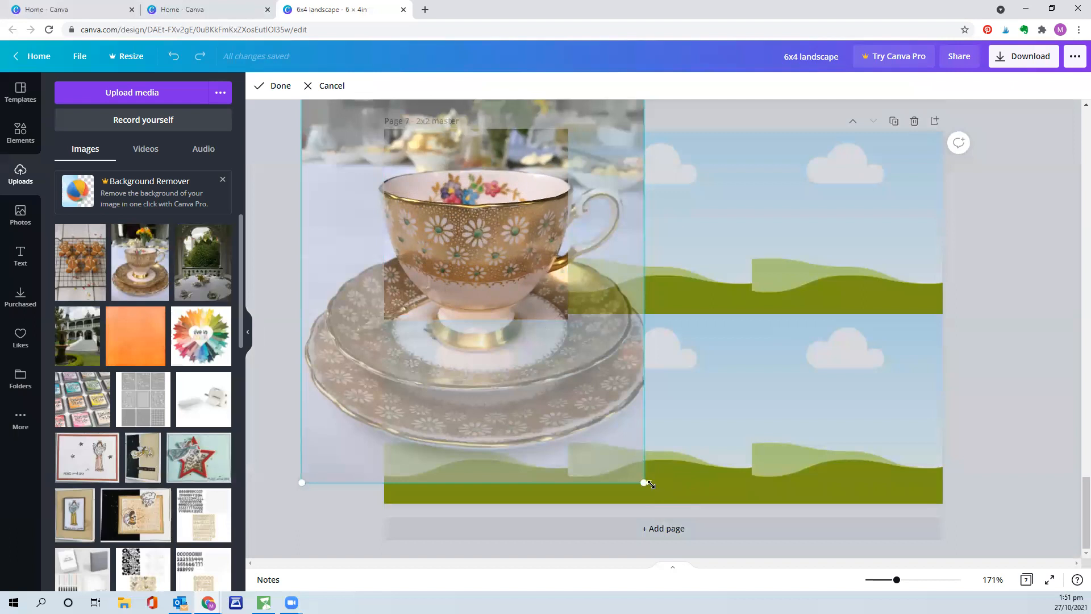
drag(644, 483, 618, 448)
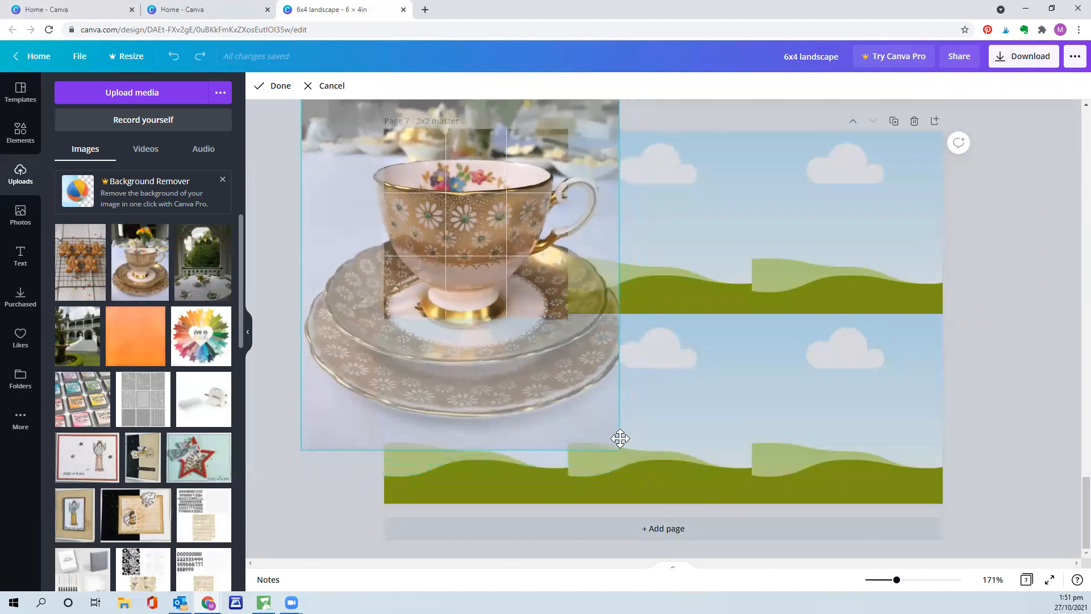
drag(470, 209, 481, 210)
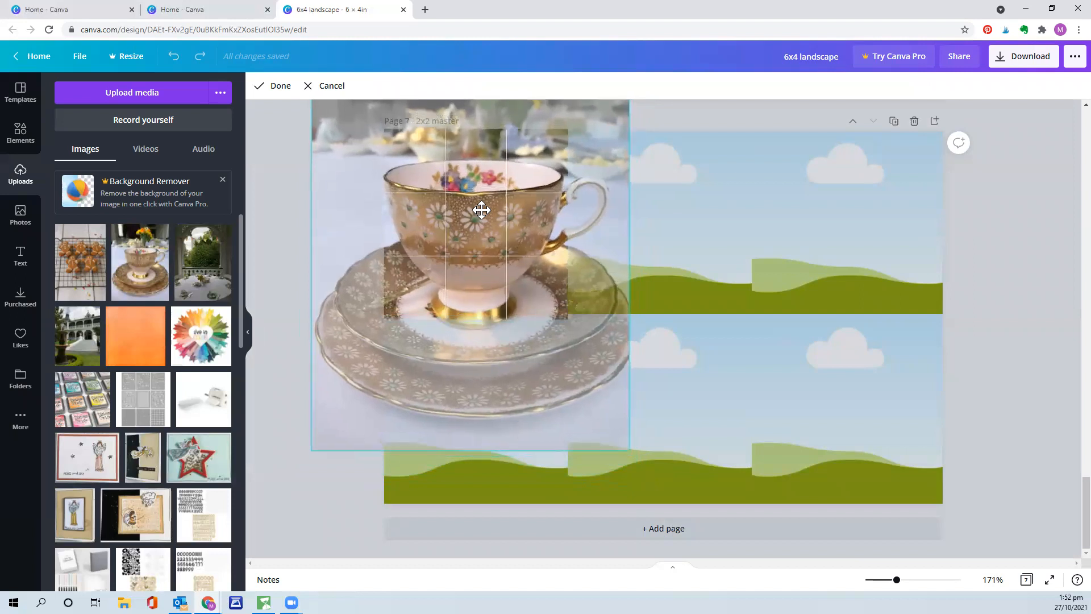
click(279, 86)
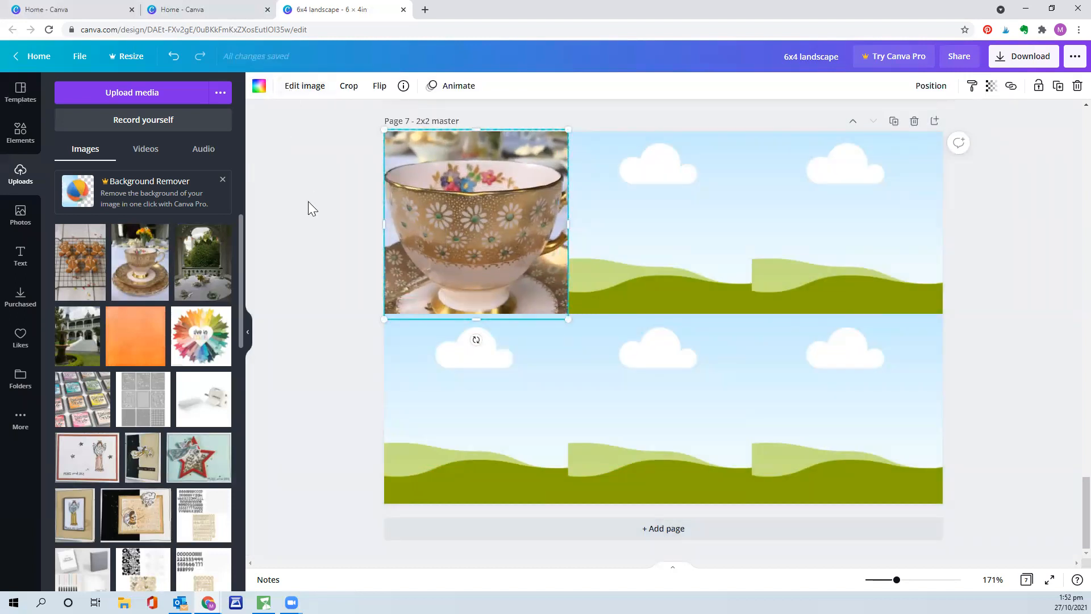
Fill page 7's top-middle grid with the teacup photo, and crop it by enlarging and moving it to frame the vase of flowers
drag(125, 252, 692, 209)
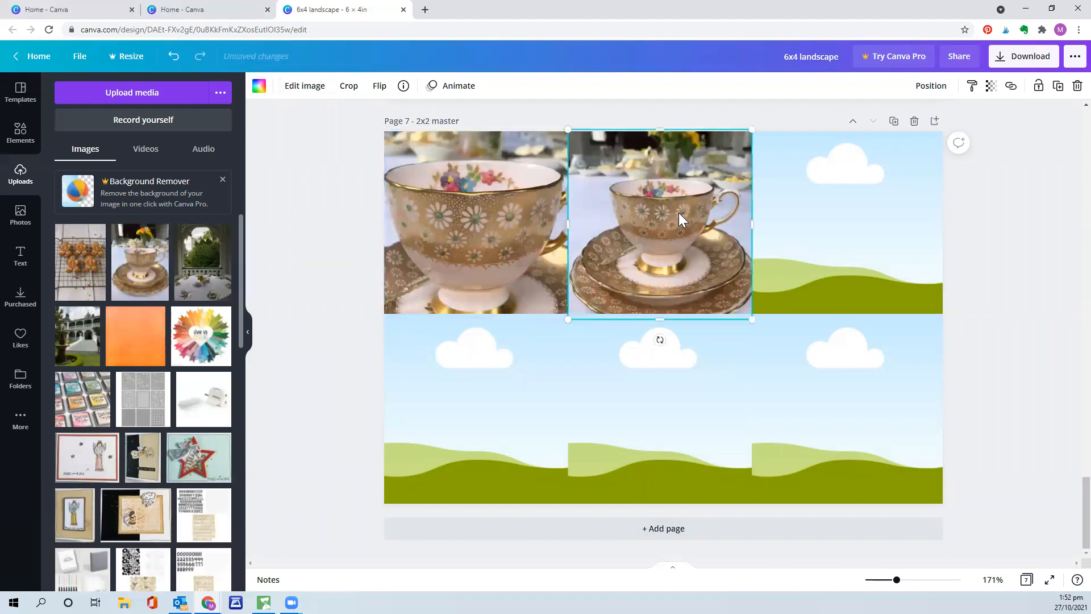
click(348, 86)
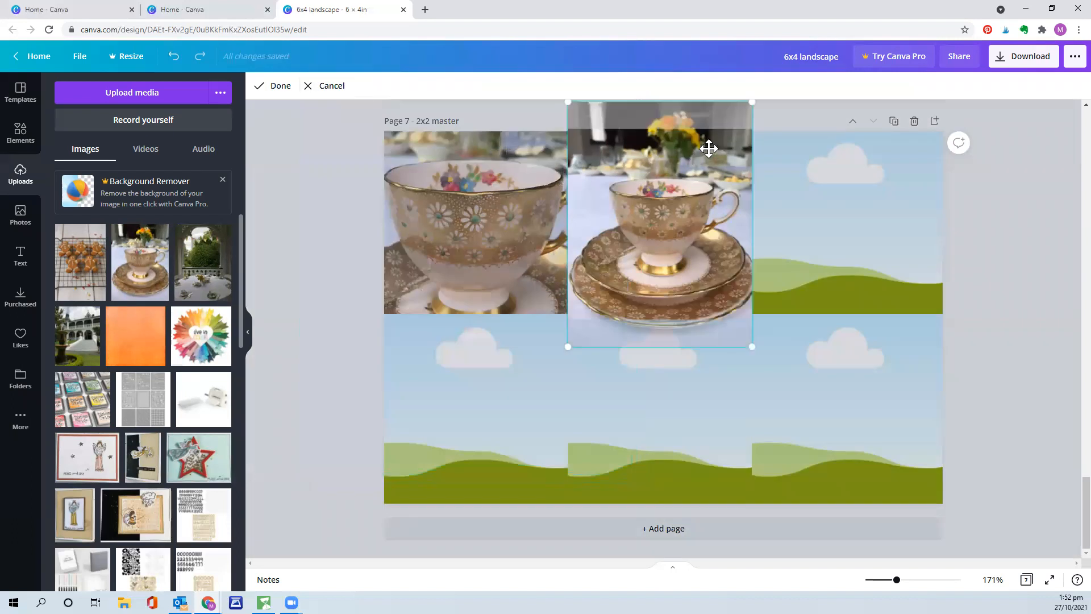
drag(751, 346, 955, 537)
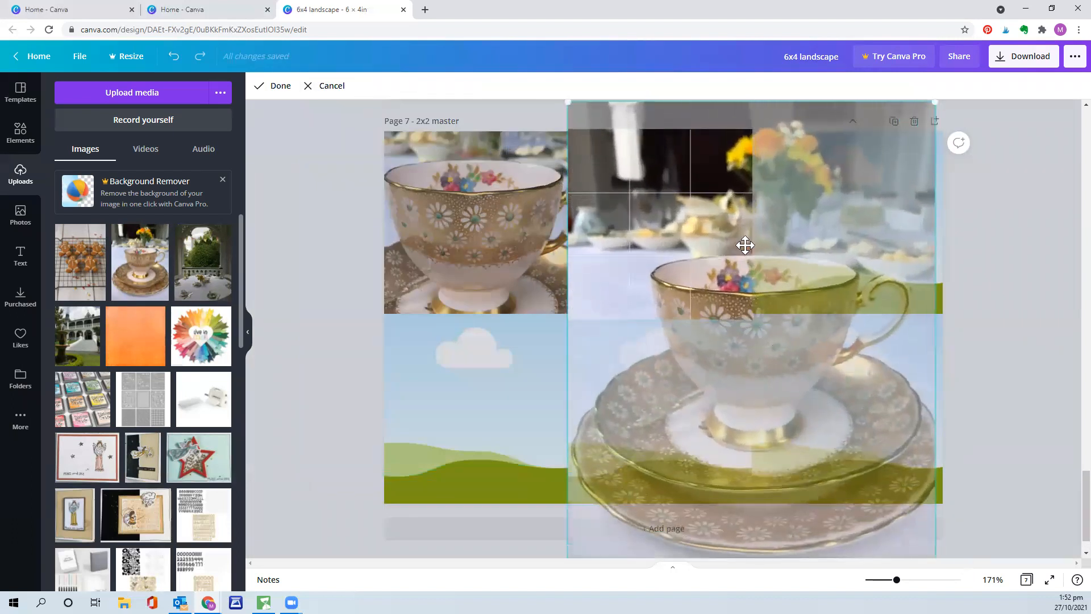
drag(711, 207, 616, 226)
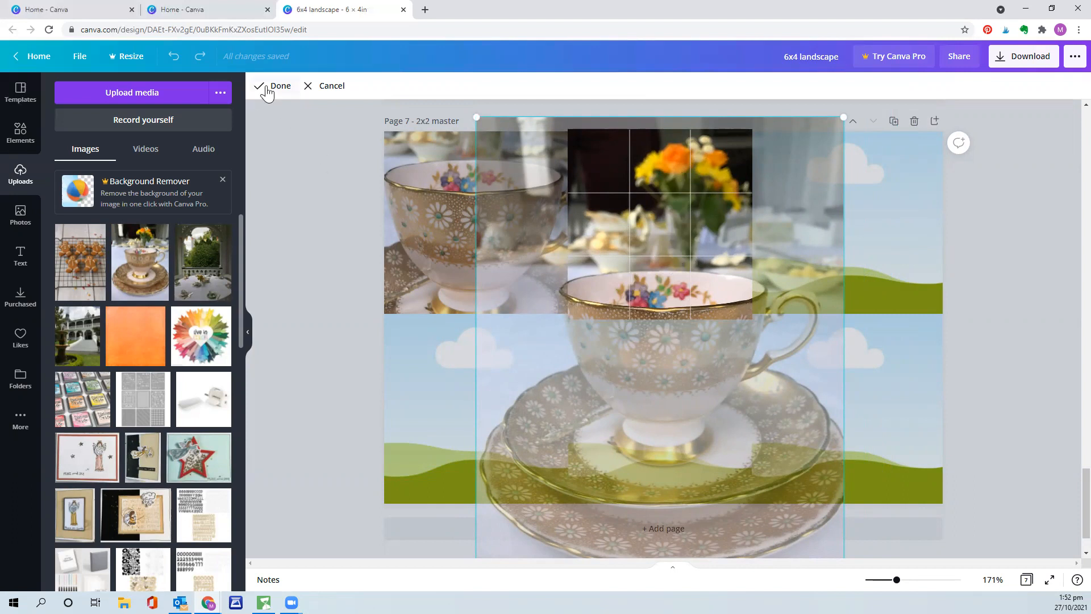
click(278, 86)
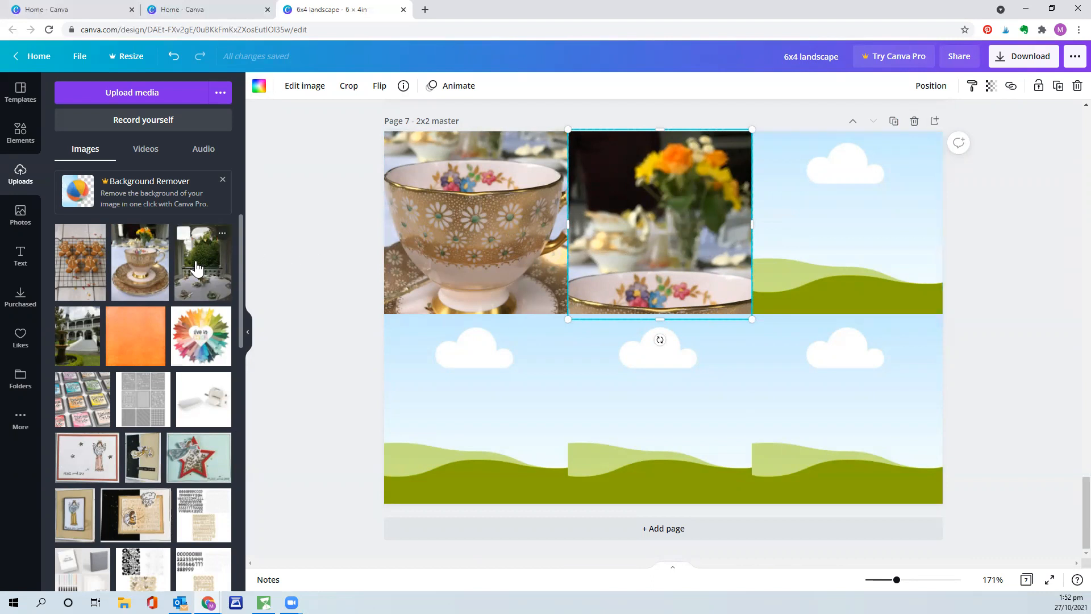
Fill page 7's top-right grid with the veranda table photo, and crop it by enlarging and moving it to frame the bunting and arch
drag(196, 267, 854, 151)
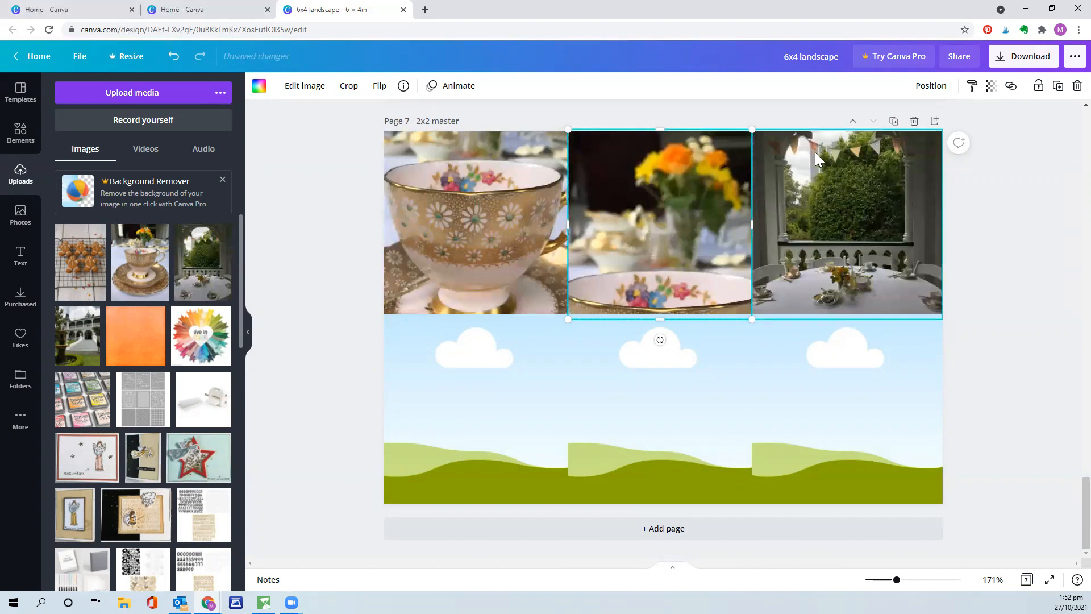
click(850, 203)
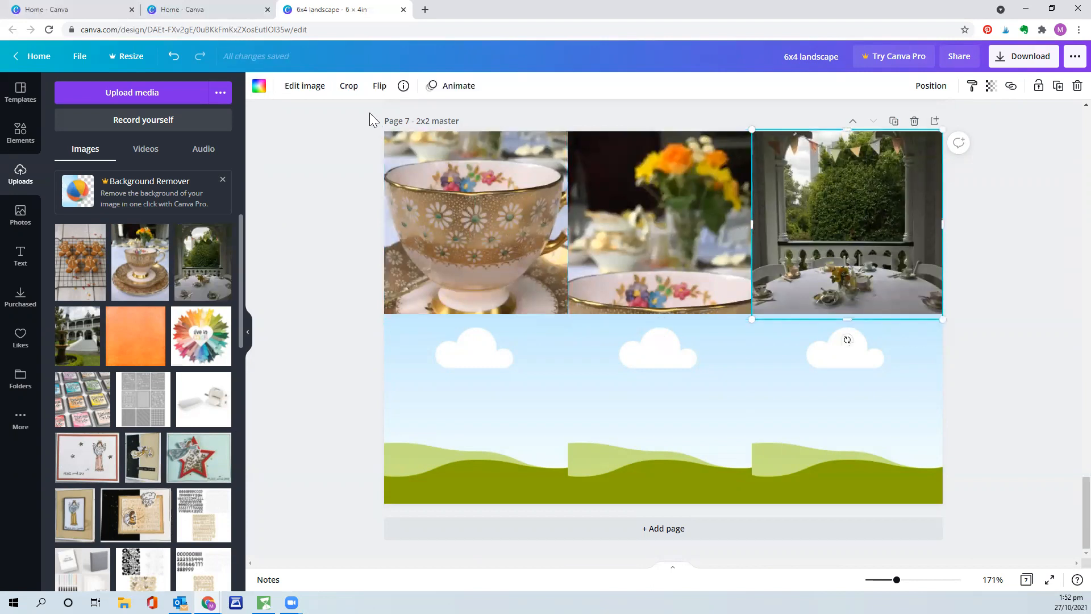
click(349, 86)
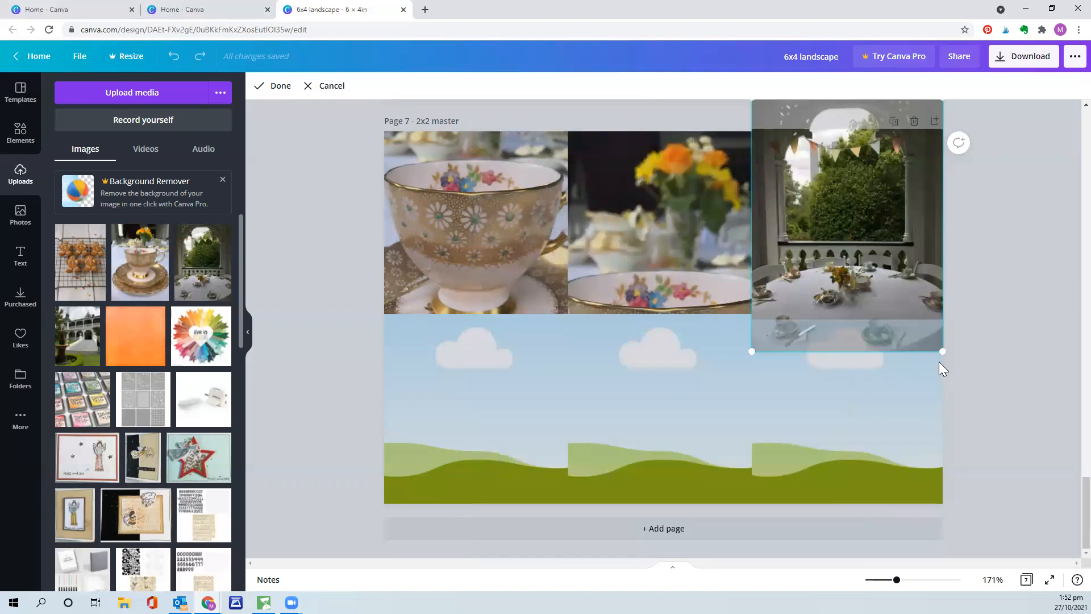
drag(945, 353, 1065, 563)
drag(886, 195, 831, 218)
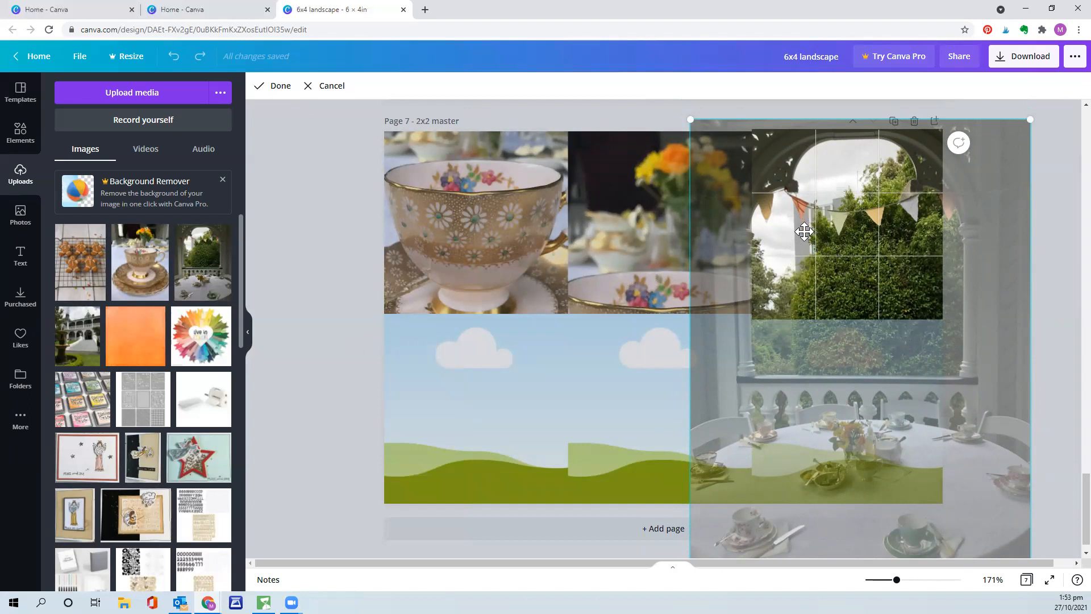
click(360, 375)
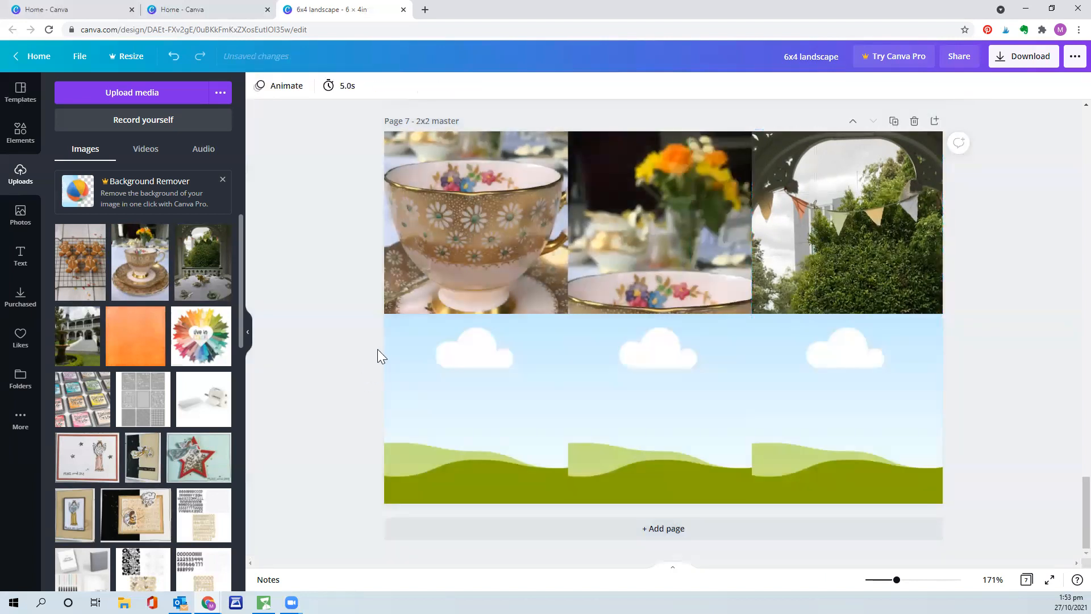
Fill page 7's bottom-left grid with the veranda table photo, and crop it by enlarging and moving it to frame the cups on the table
drag(193, 265, 432, 324)
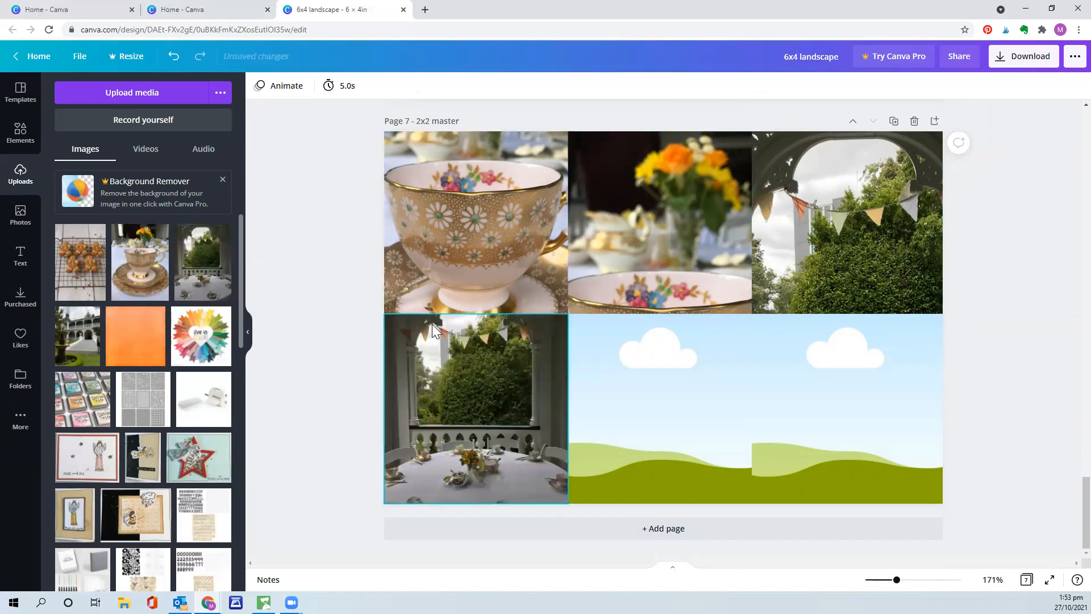
click(476, 405)
click(347, 85)
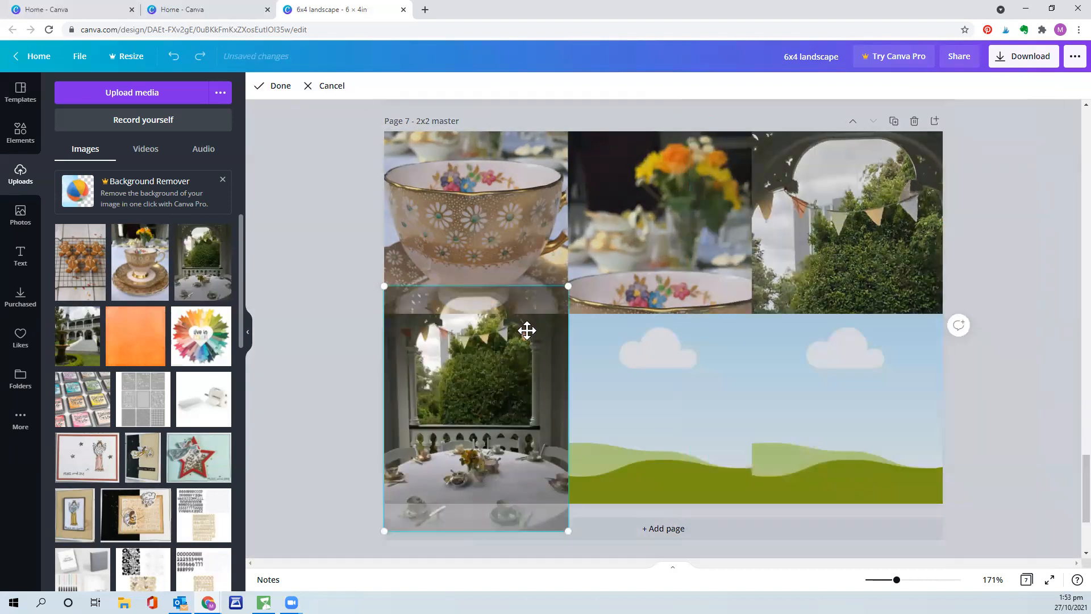
drag(568, 286, 714, 290)
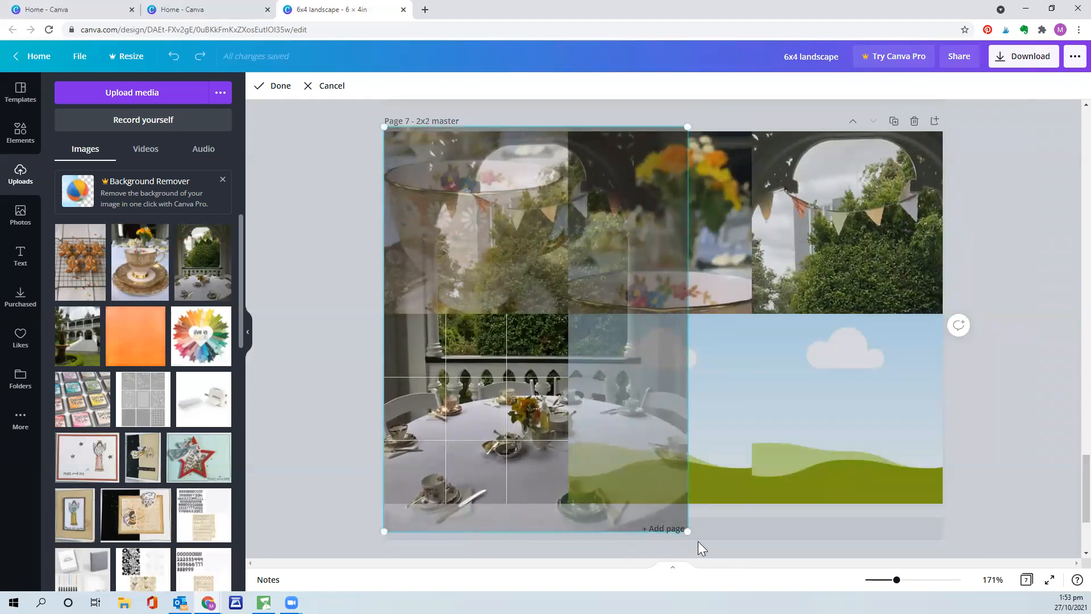
click(700, 543)
click(349, 85)
drag(687, 531, 743, 557)
drag(548, 465, 561, 390)
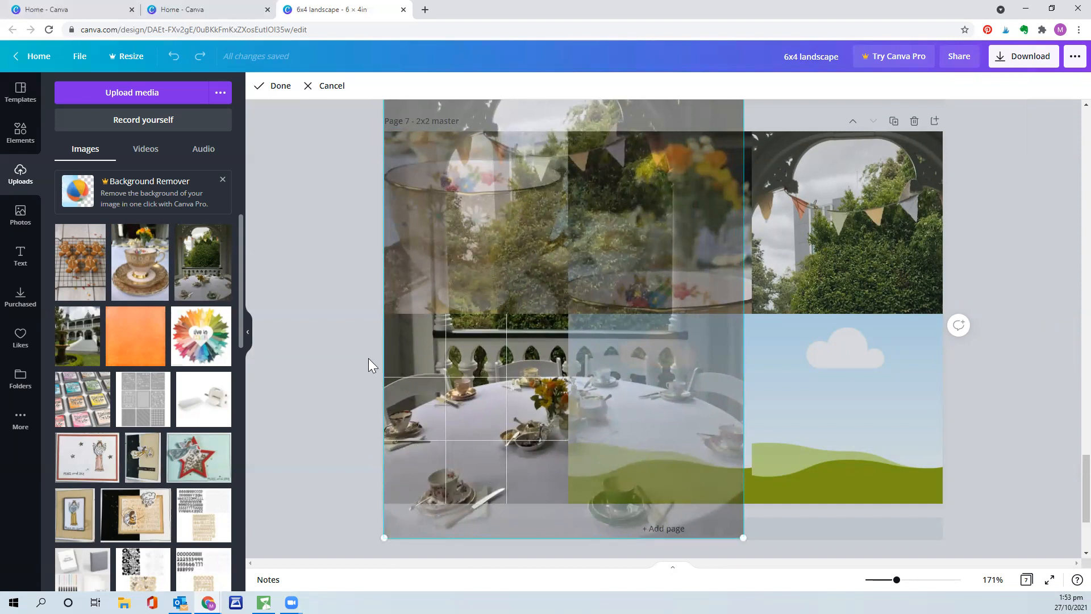
click(270, 86)
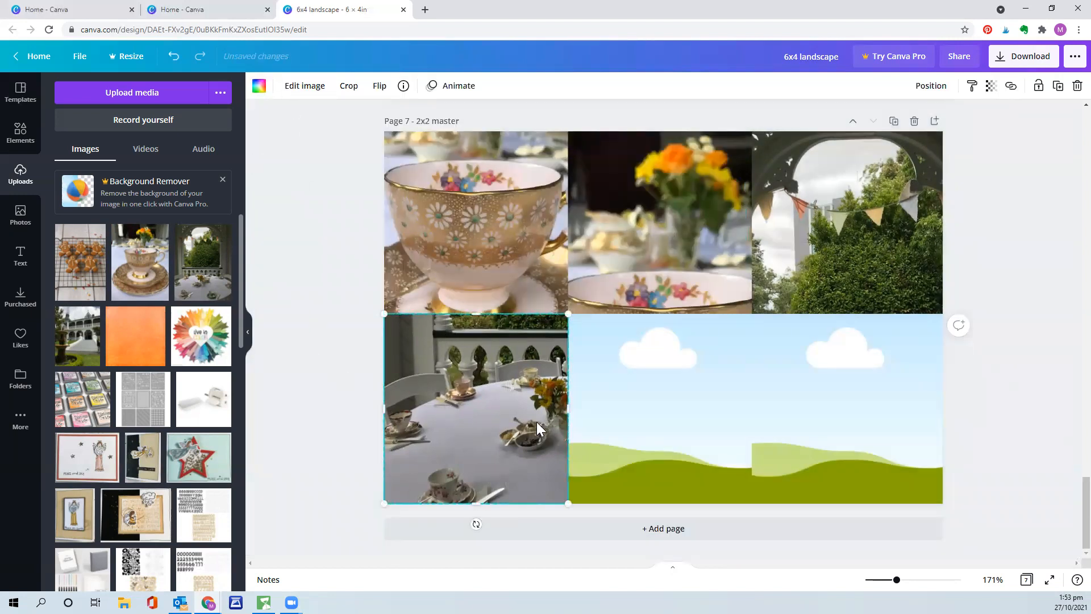
Fill page 7's bottom-middle grid with the veranda table photo and select it
drag(202, 261, 653, 380)
click(678, 382)
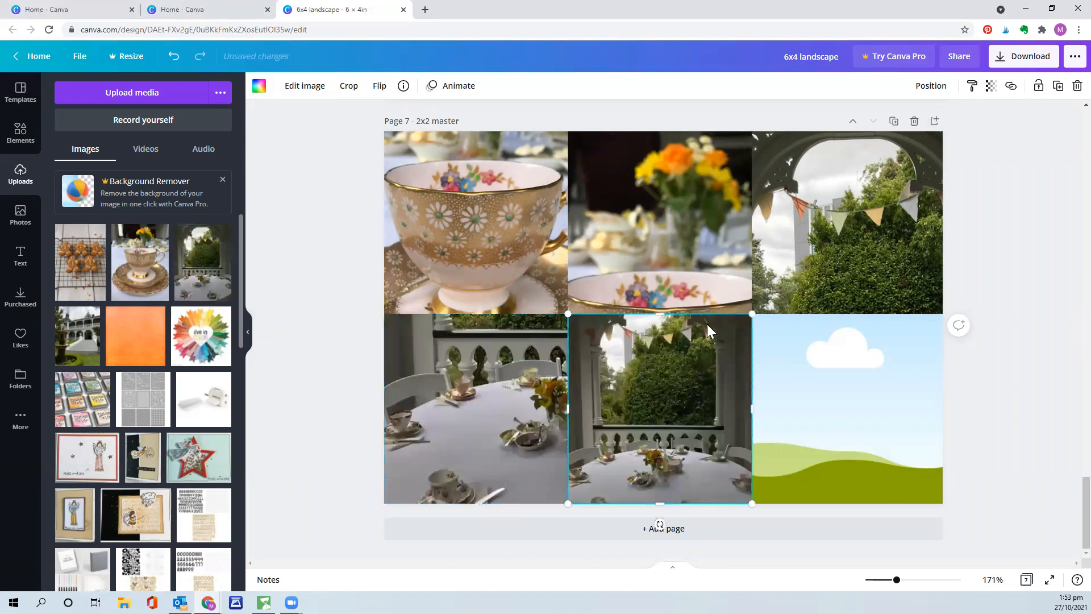
drag(750, 313, 885, 175)
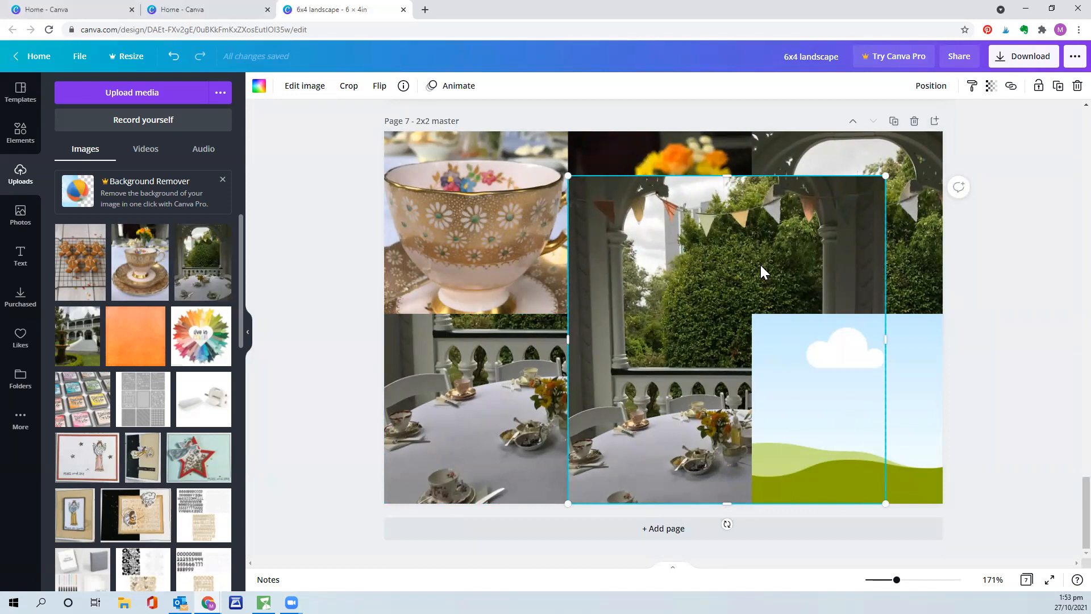
click(915, 223)
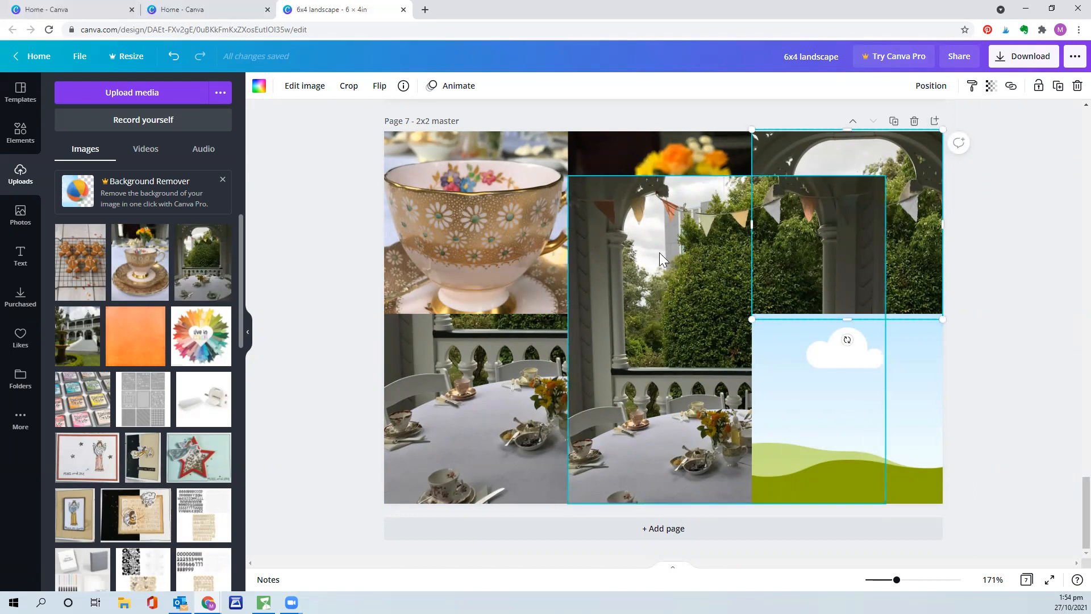
key(ctrl+z)
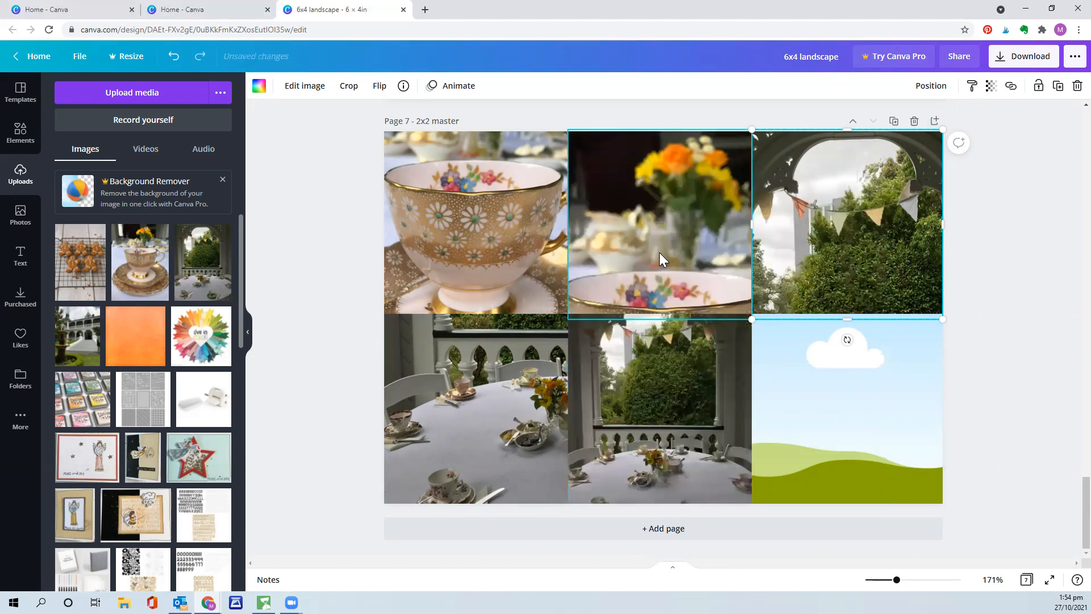
Crop page 7's bottom-middle veranda table photo by enlarging and moving it to frame the flowers and crockery on the table
click(641, 404)
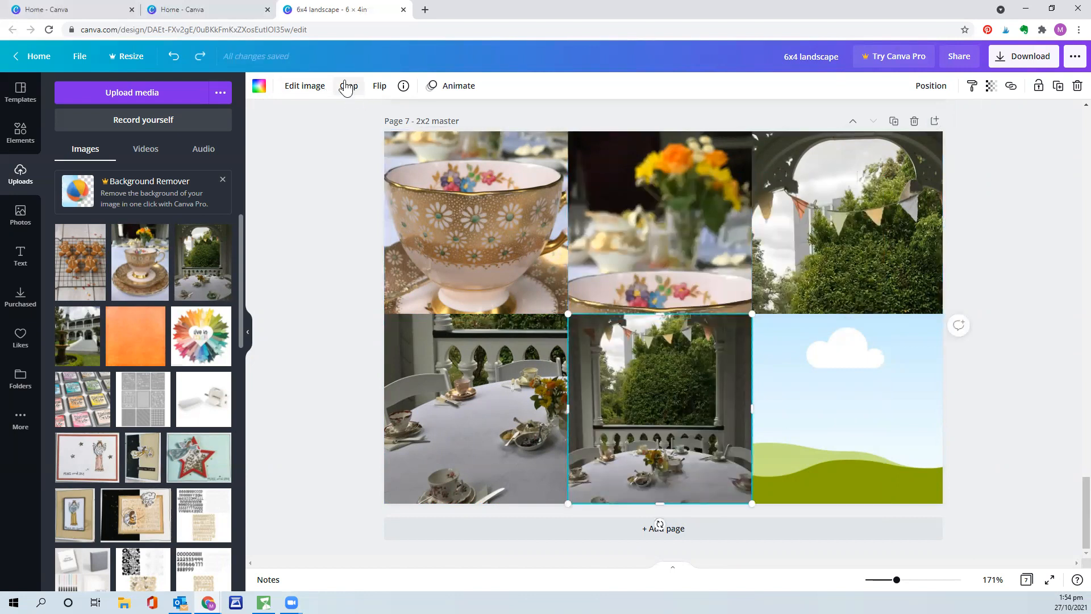
click(348, 85)
drag(752, 286, 861, 141)
drag(707, 422, 655, 417)
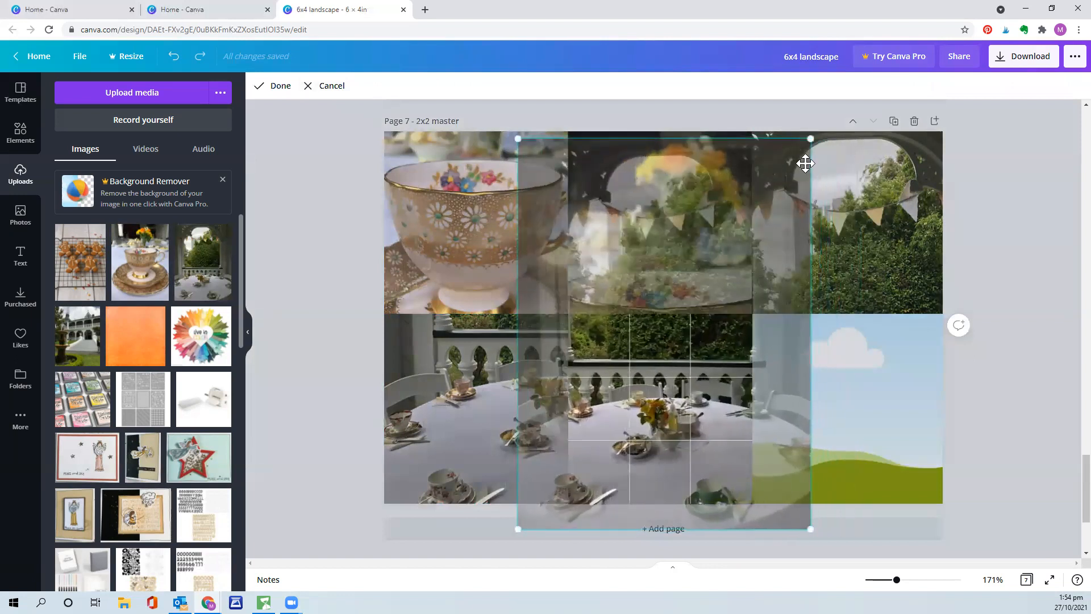
drag(809, 529, 908, 568)
drag(725, 500, 666, 418)
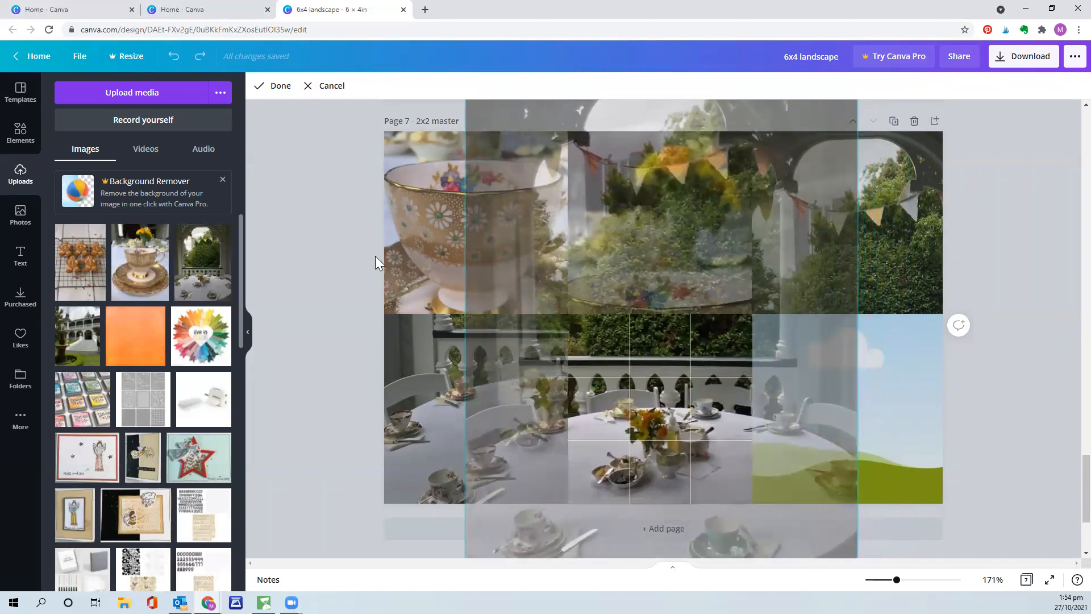
click(278, 87)
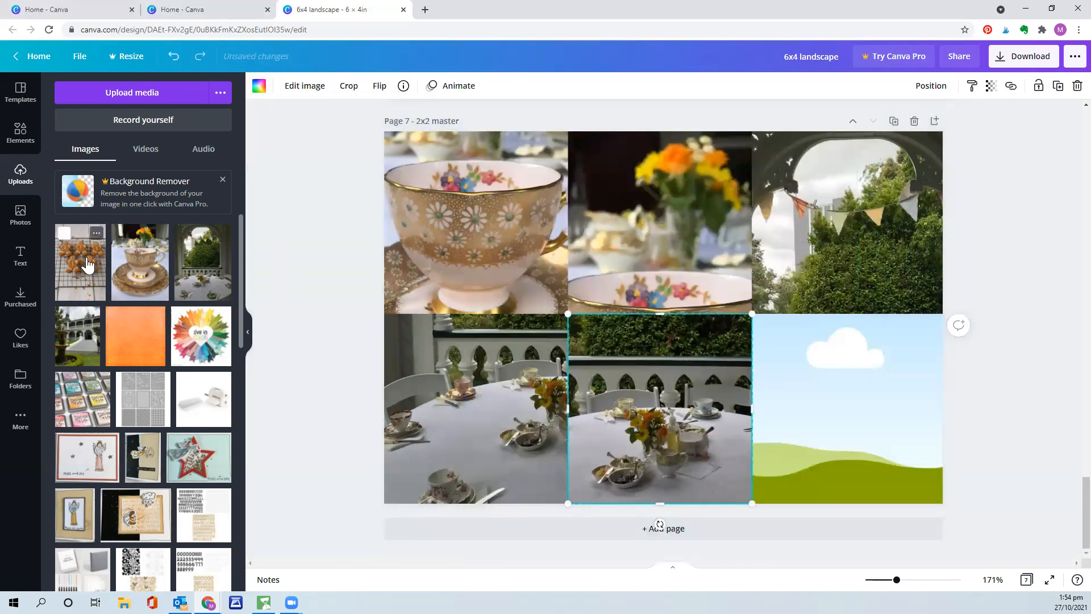
Fill page 7's bottom-right grid with the gingerbread photo, and crop it by enlarging and moving it to frame one whole gingerbread man
drag(86, 264, 808, 369)
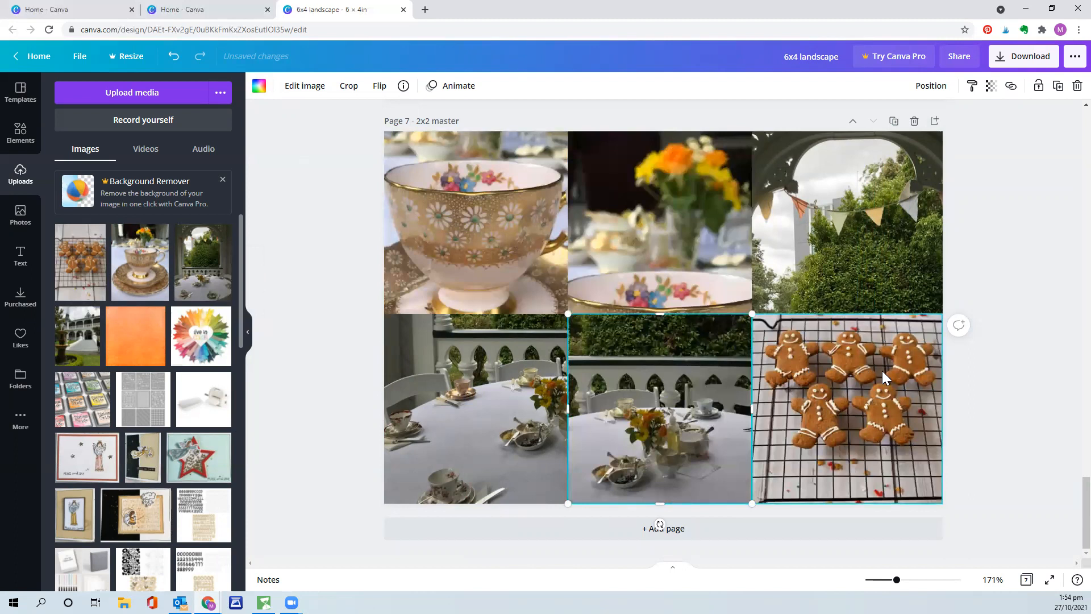
click(356, 94)
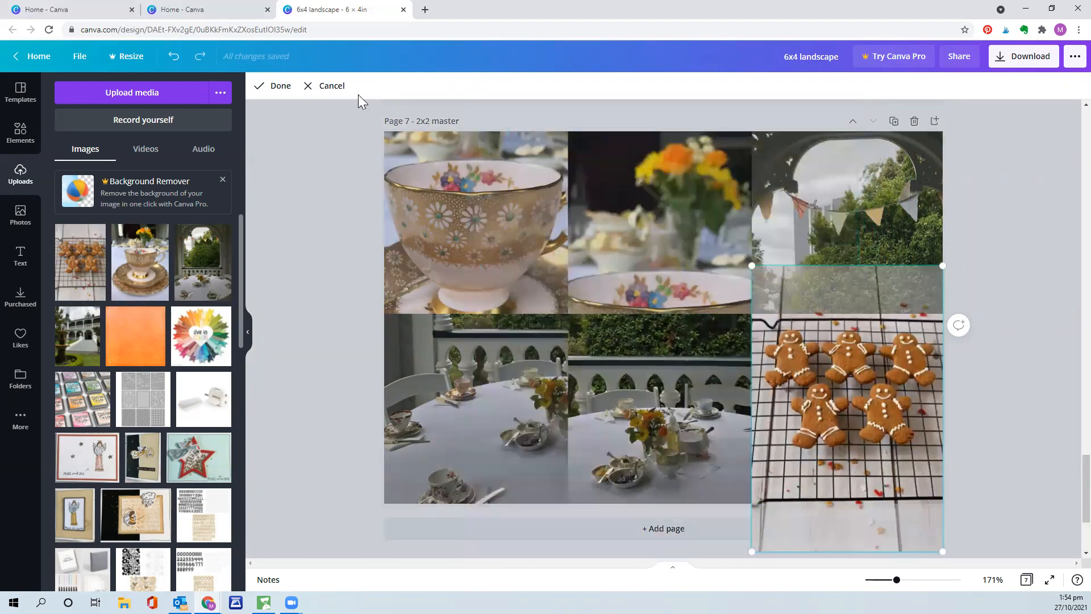
drag(751, 265, 640, 100)
drag(855, 358, 920, 464)
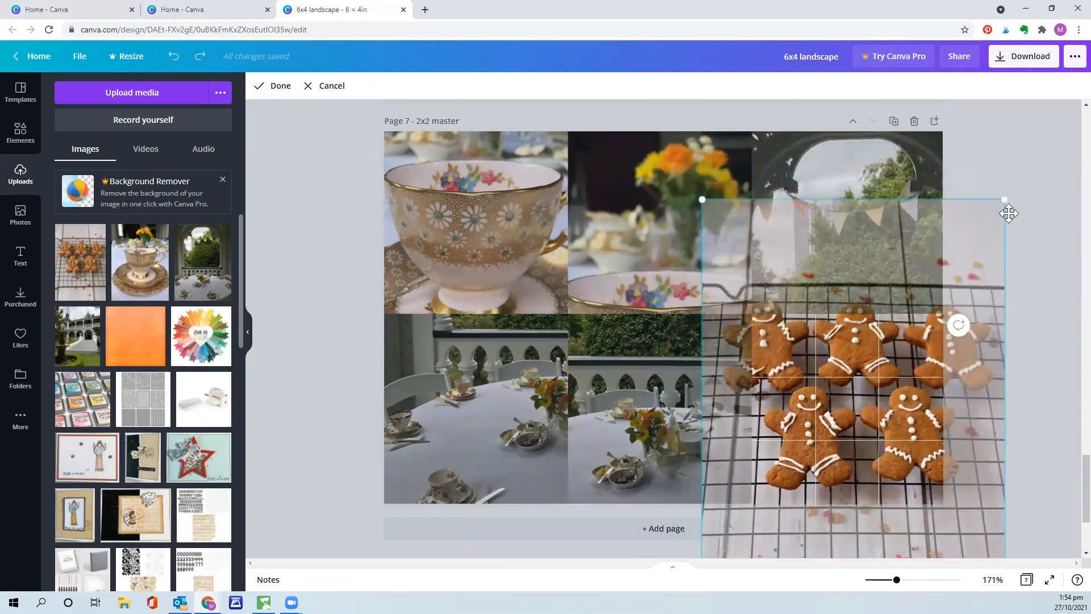
drag(1004, 200, 1048, 177)
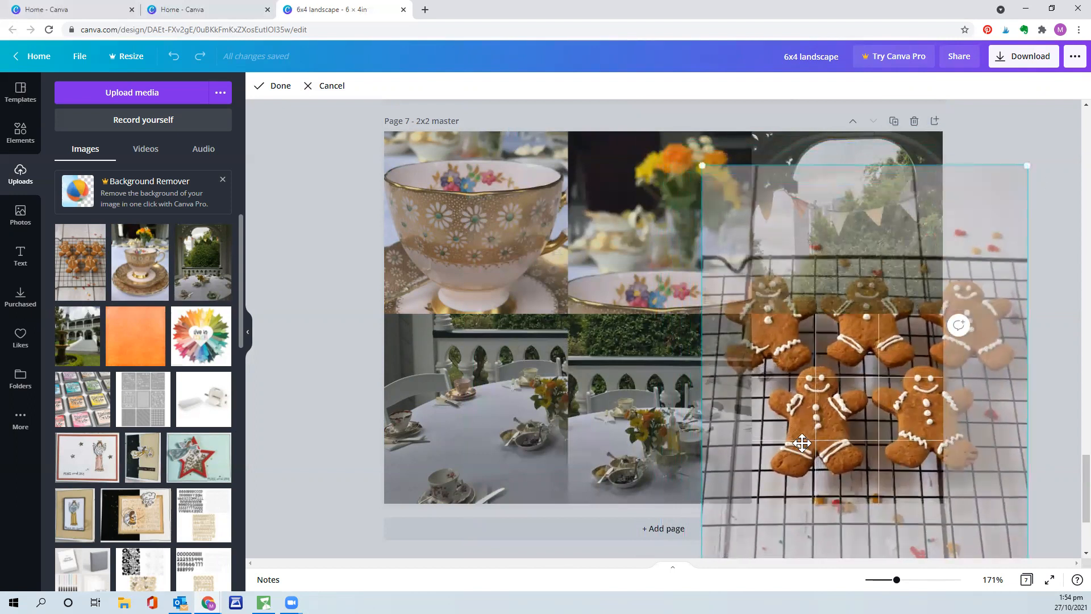
drag(816, 446, 818, 452)
click(281, 86)
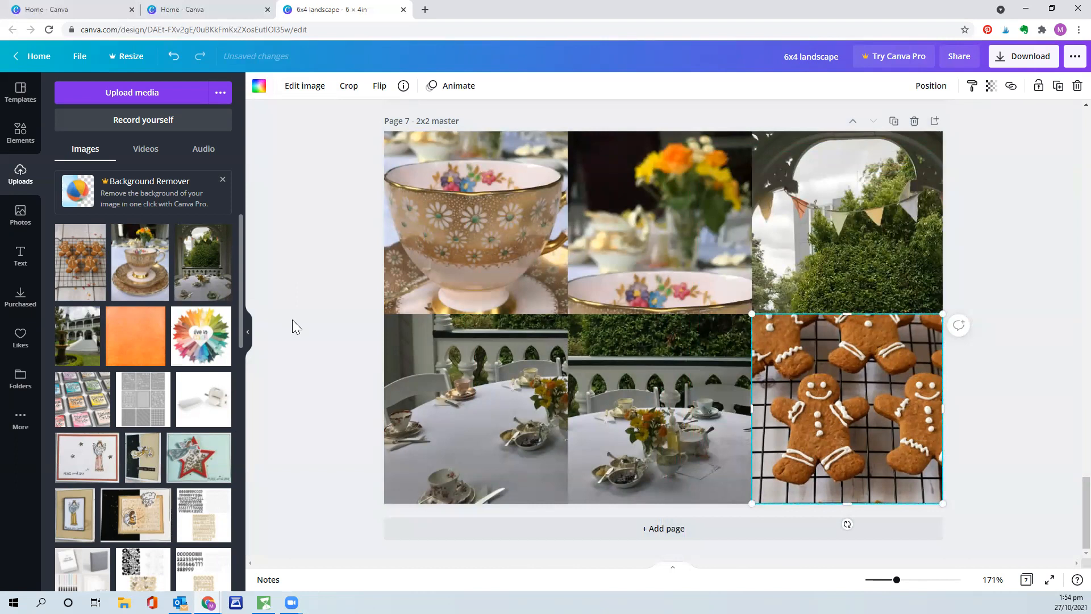
click(358, 223)
Start downloading the design and set the file type to JPG
scroll(683, 340, up, 5)
scroll(683, 339, up, 20)
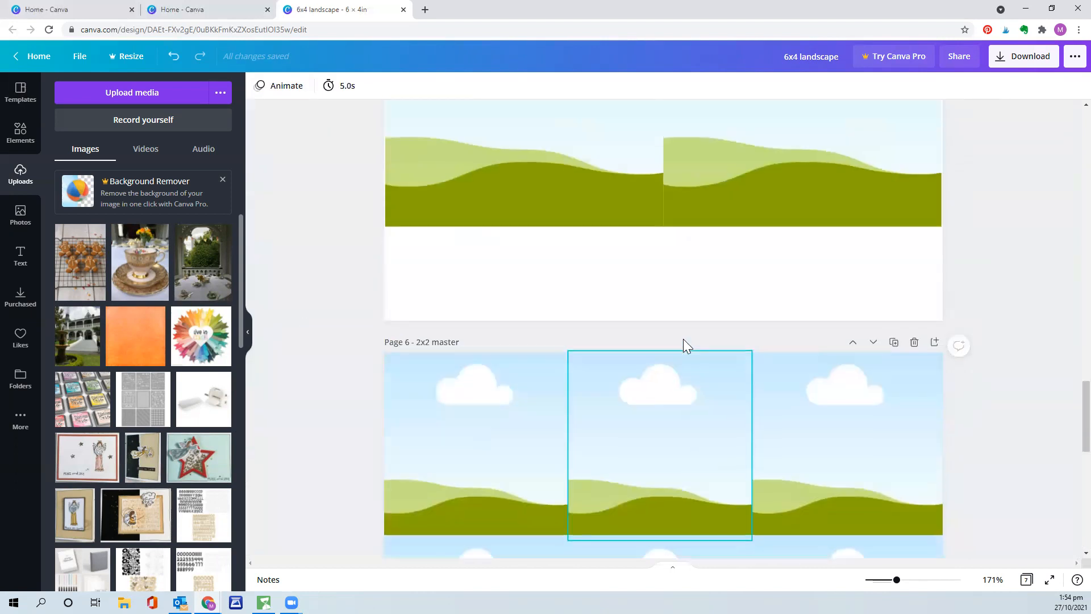
scroll(683, 338, up, 12)
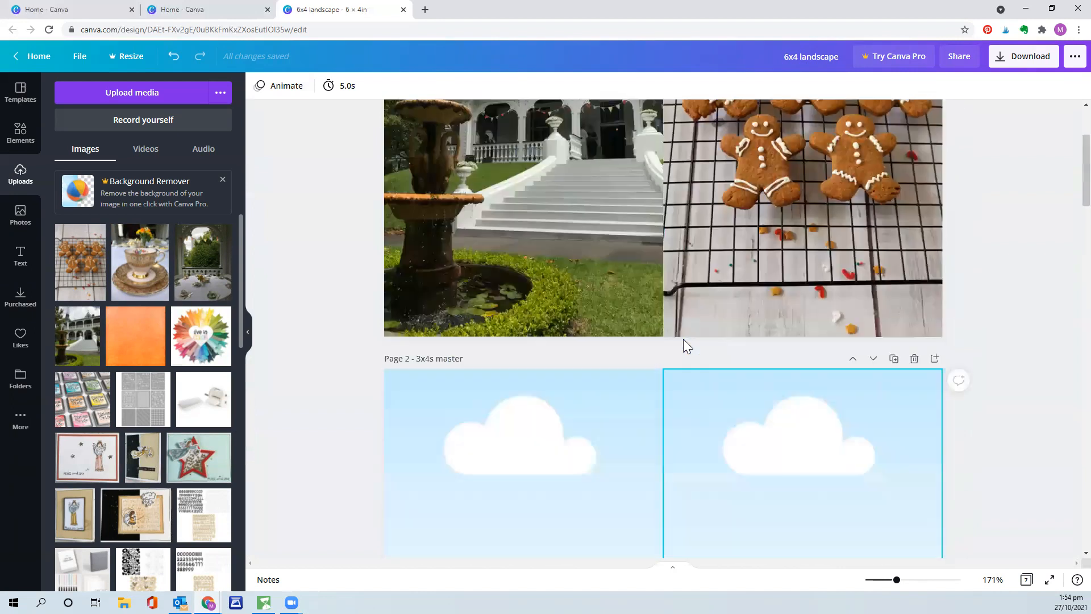
scroll(569, 324, down, 18)
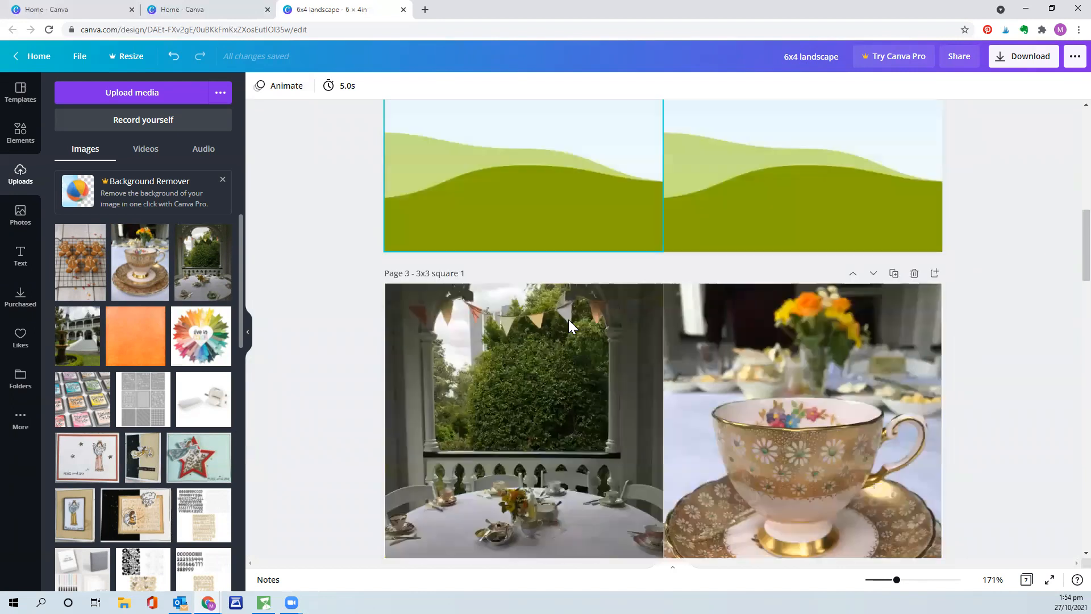
scroll(570, 325, down, 10)
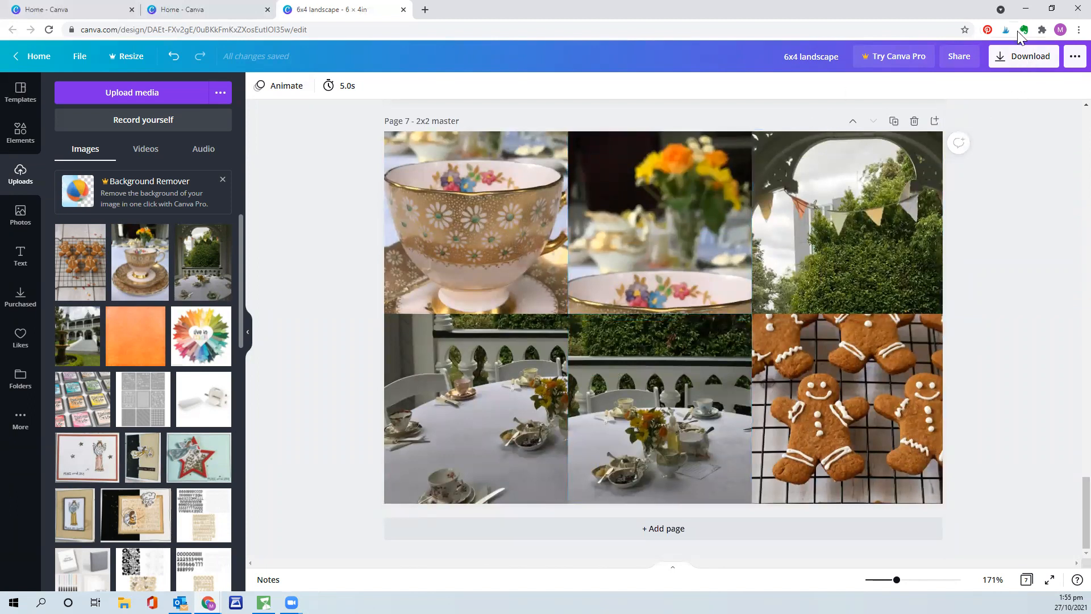
click(1018, 64)
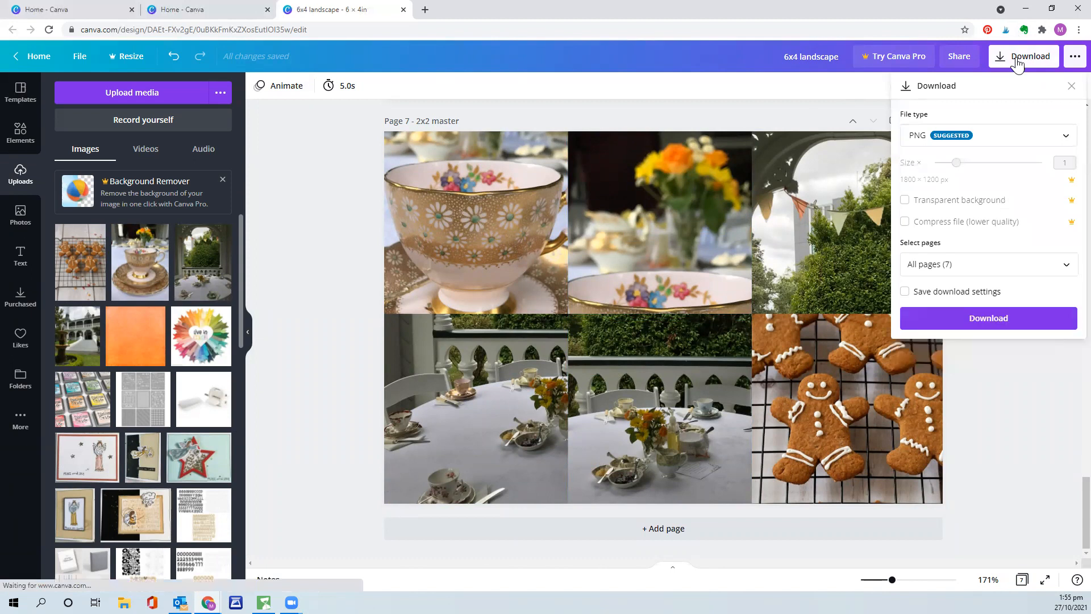
click(987, 138)
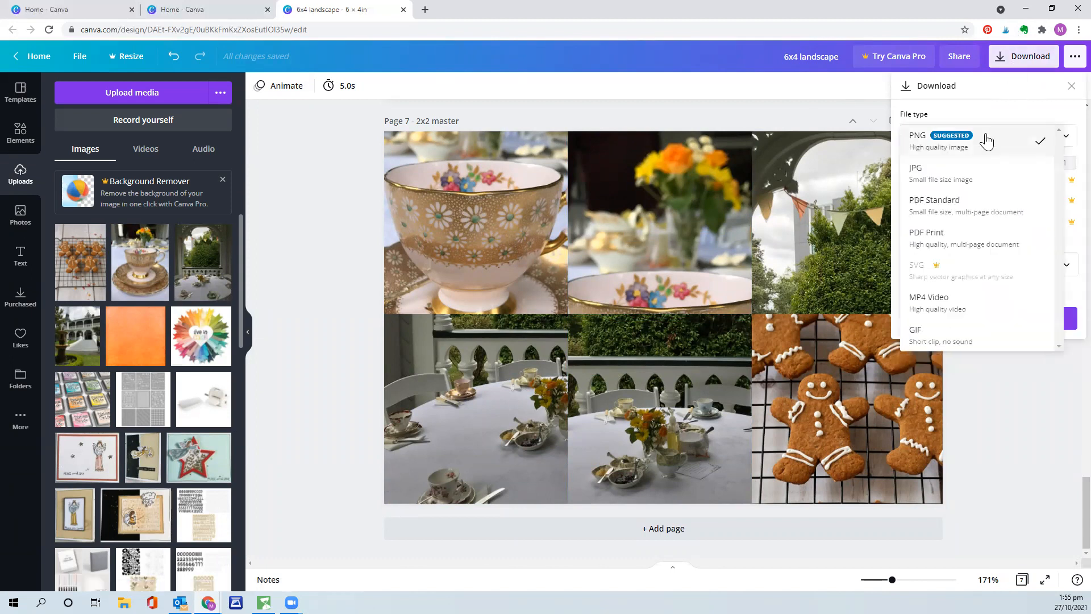
click(943, 181)
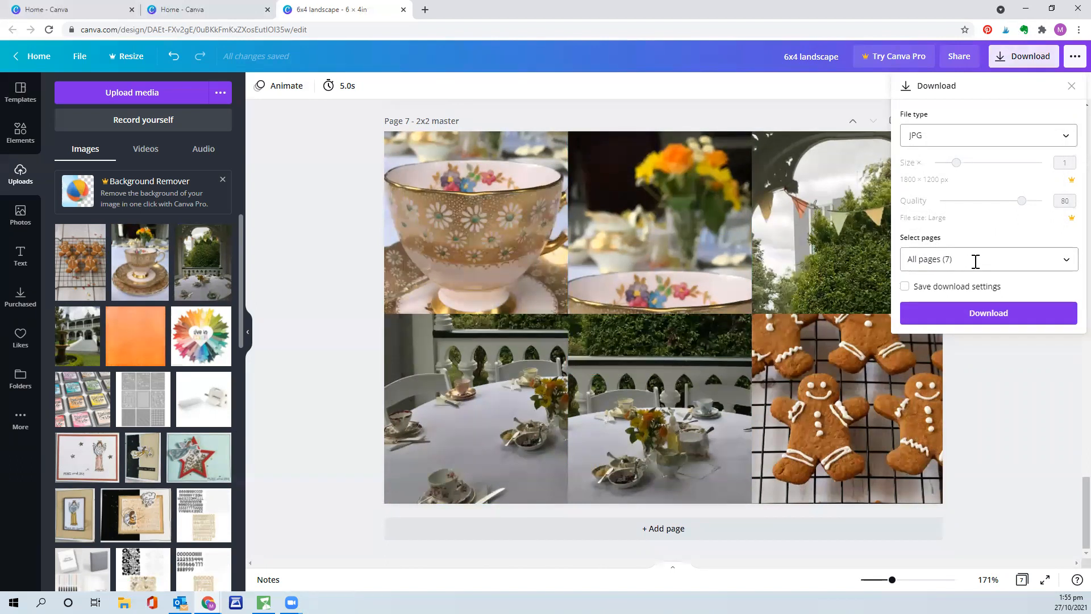
Limit the download to the photo-filled pages 1, 3 and 7, download them, and dismiss the download message
click(1068, 265)
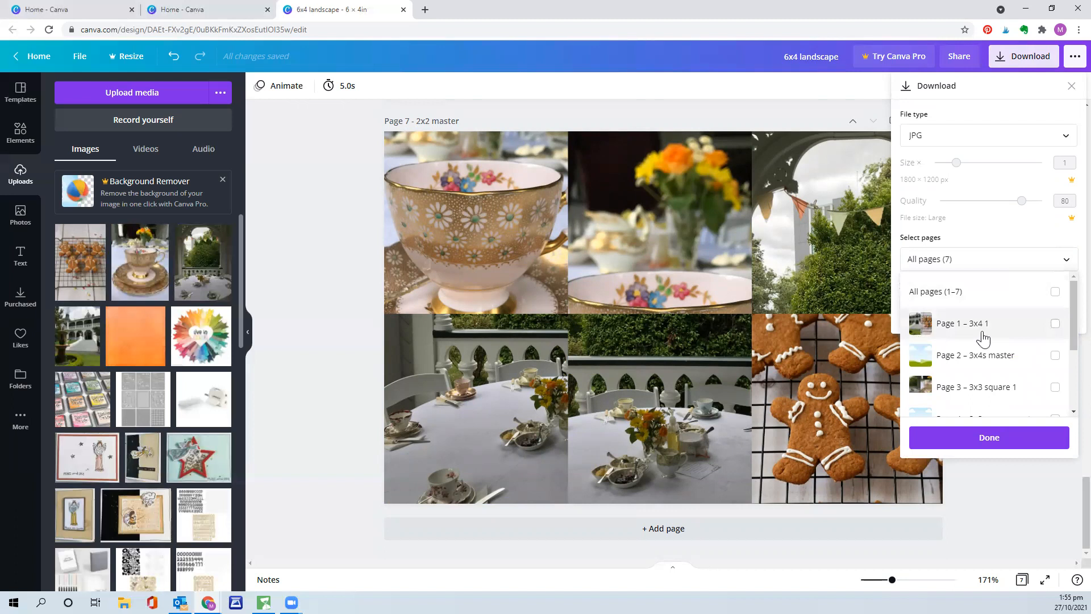
click(1054, 325)
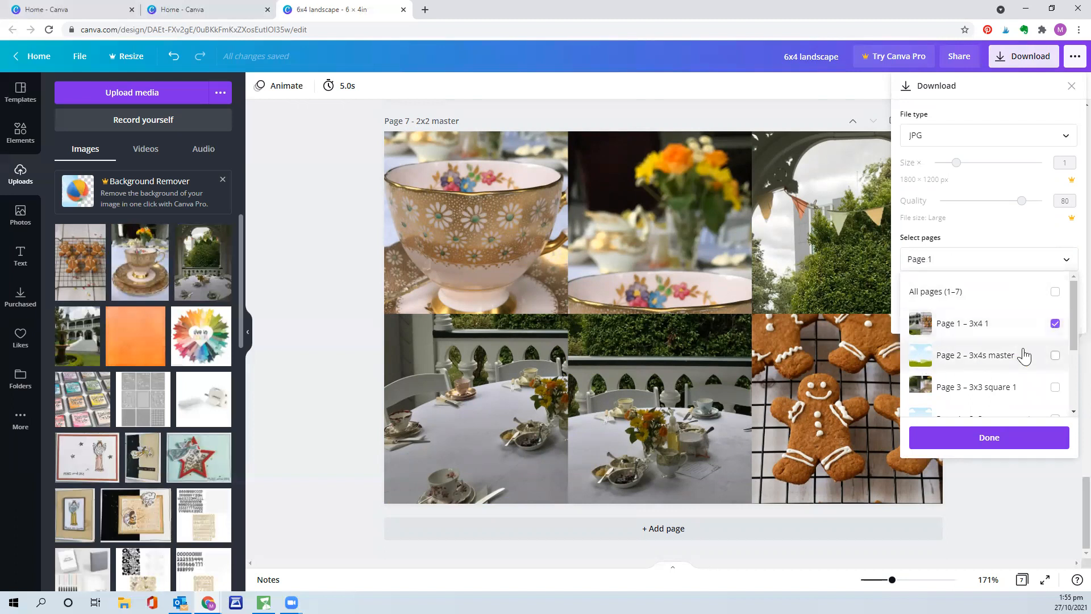
scroll(1029, 350, down, 1)
click(1053, 331)
scroll(1015, 330, down, 1)
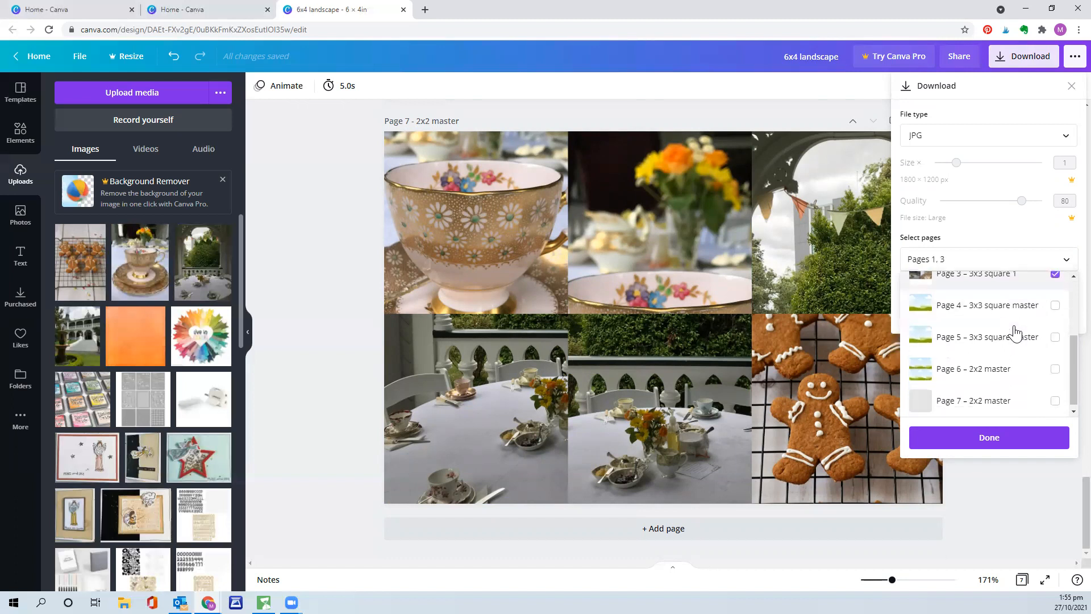
click(1054, 396)
click(994, 440)
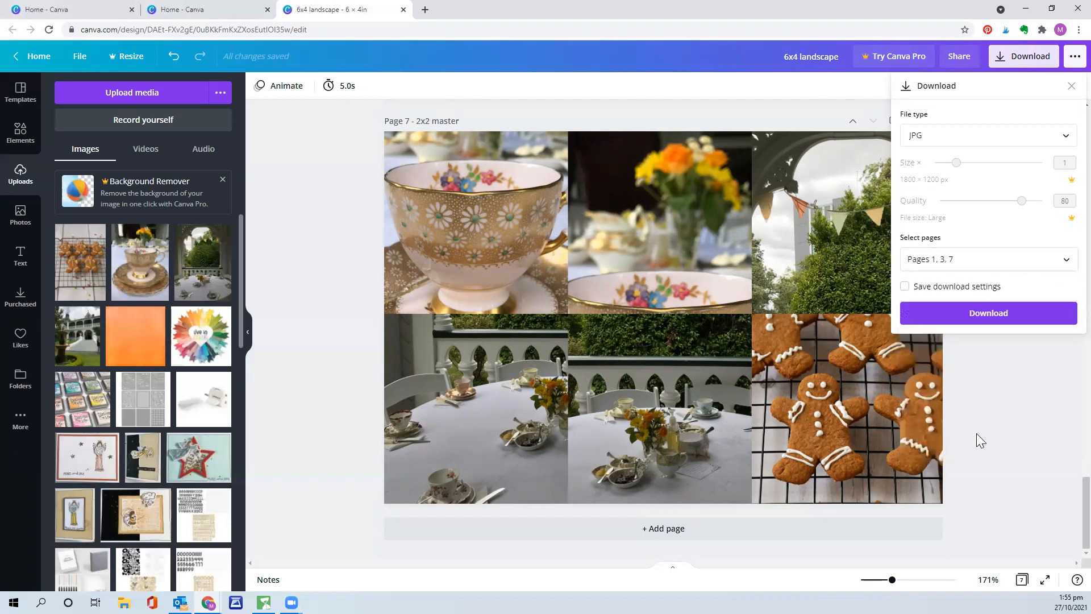
click(987, 315)
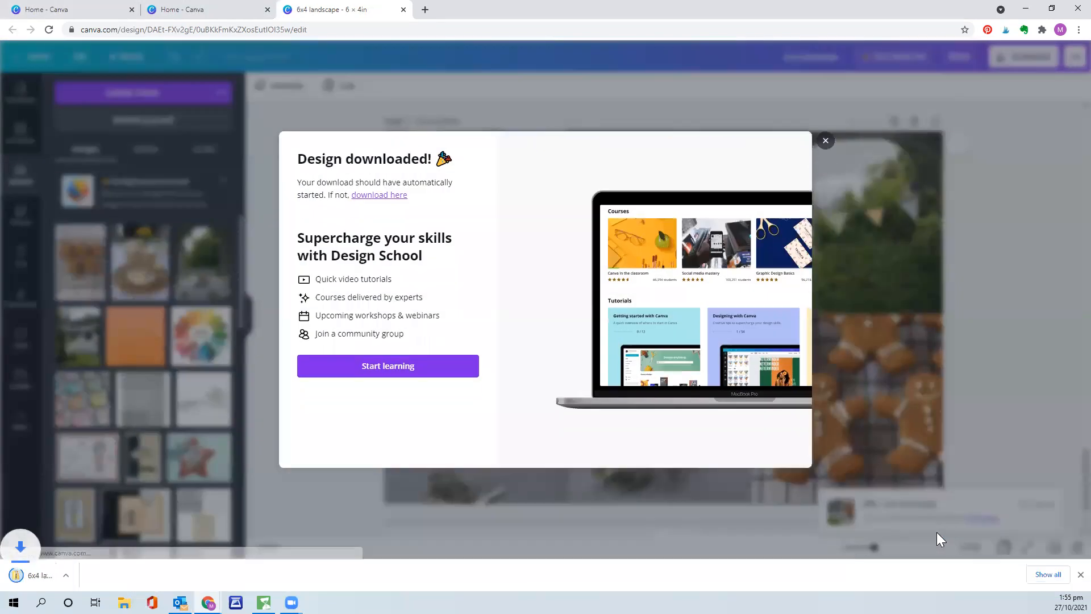
click(825, 141)
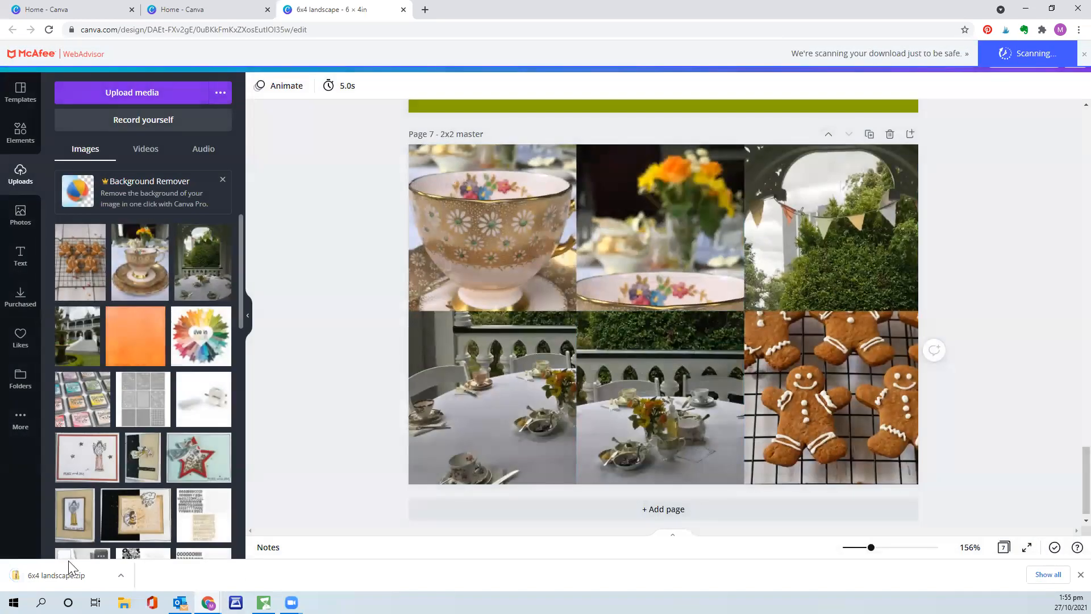
Open the downloaded 6x4 landscape.zip and extract all its files into a new folder named "To print" in Downloads
click(71, 577)
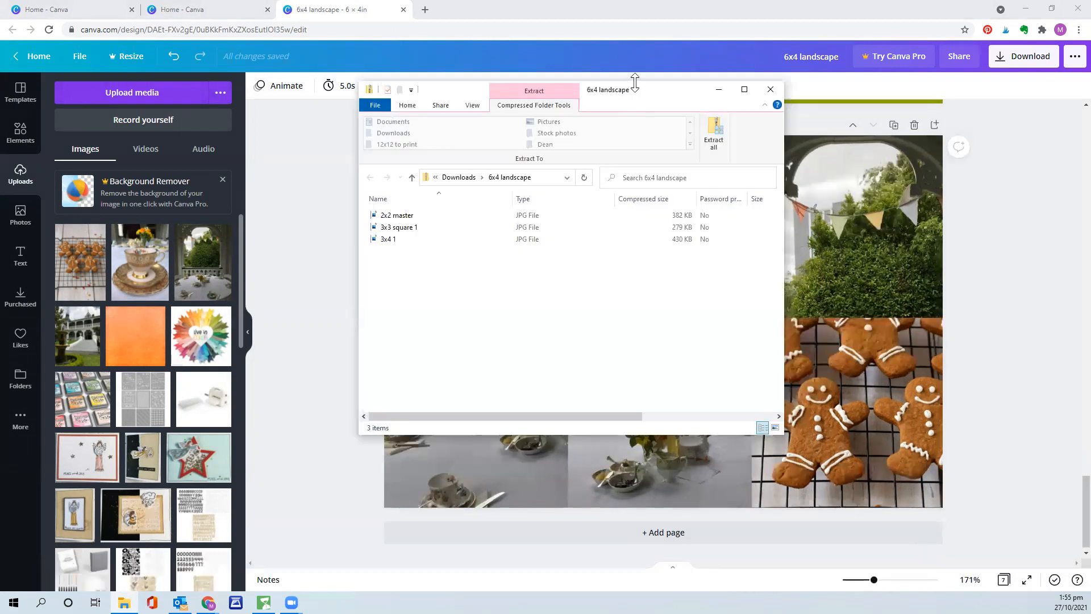
click(716, 142)
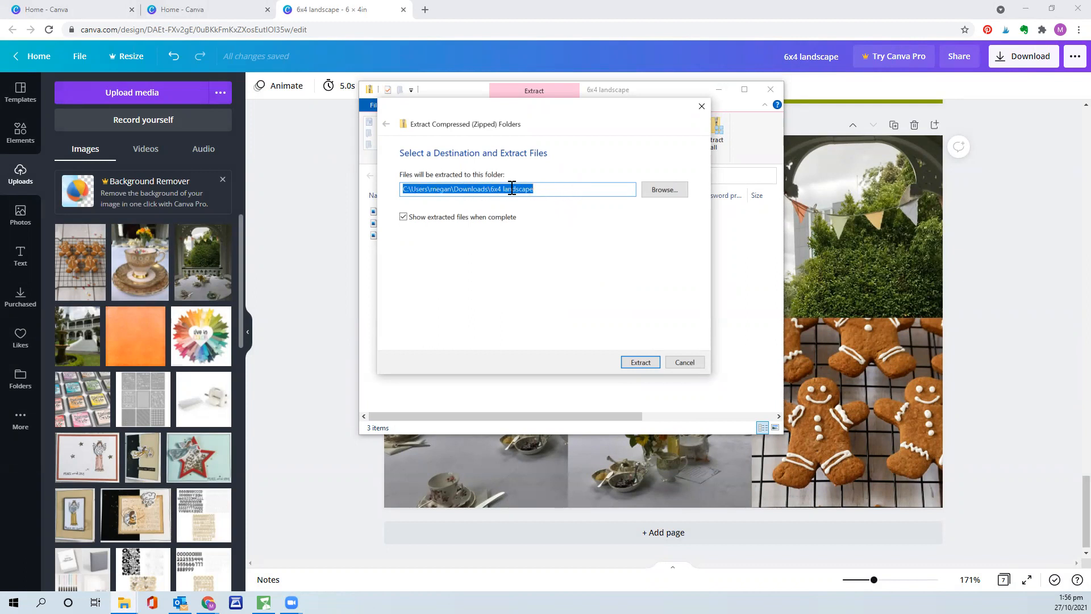
click(668, 189)
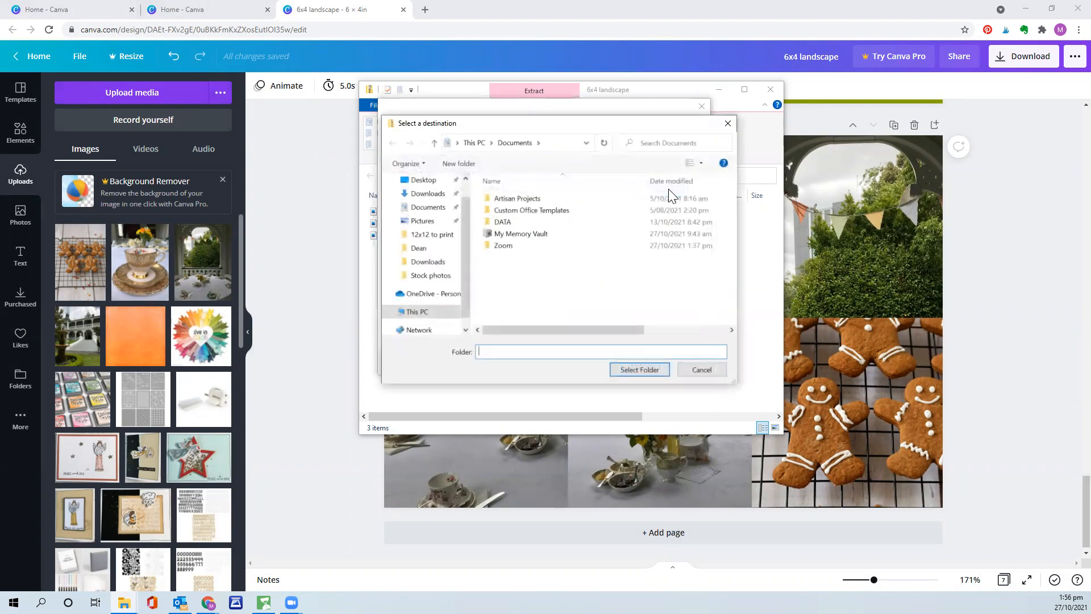
click(422, 197)
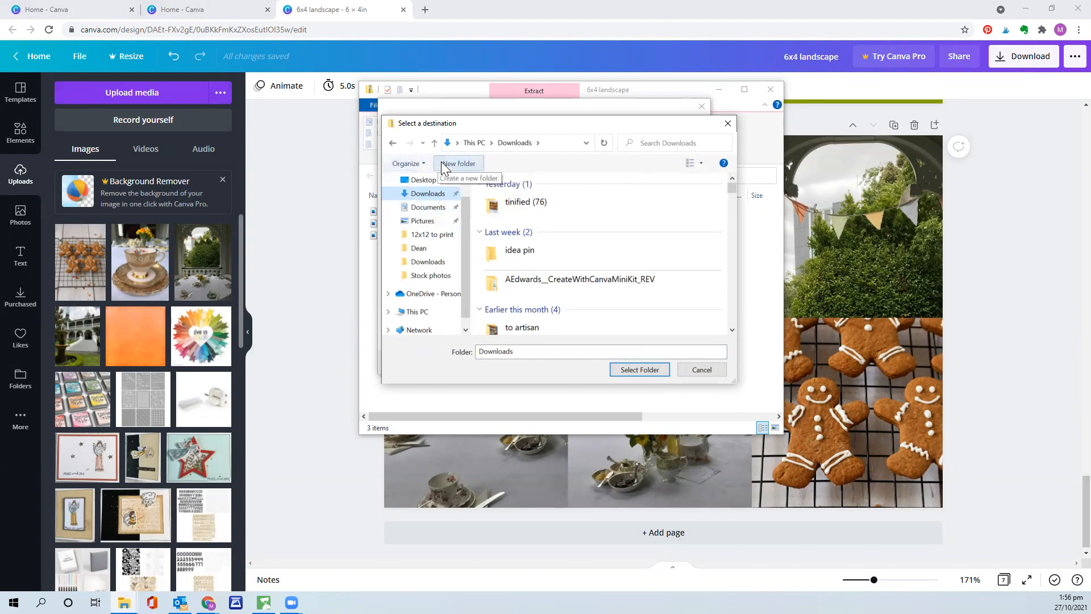
click(463, 165)
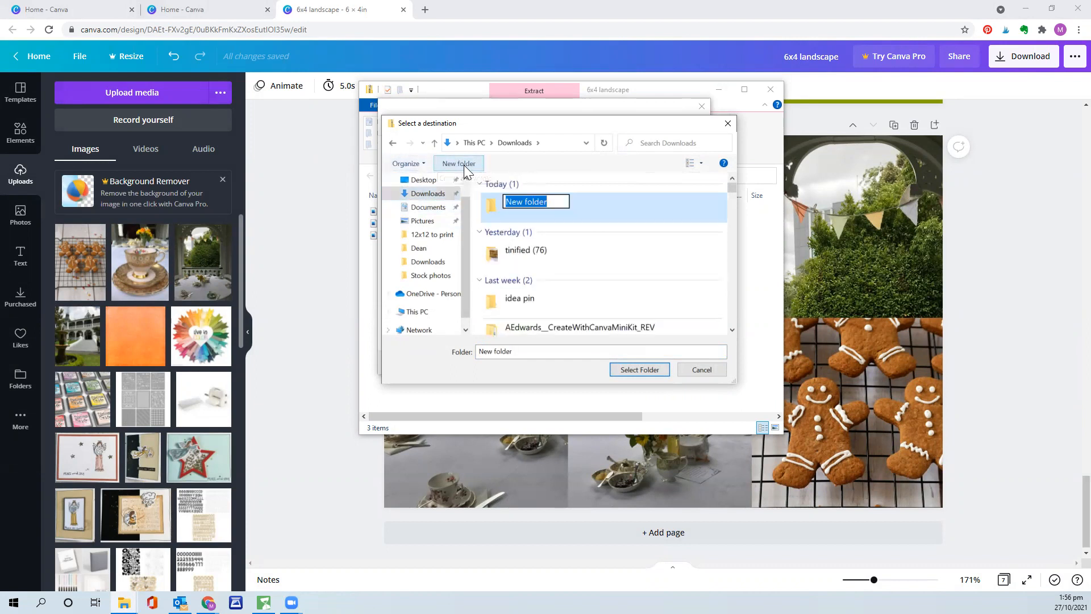
text(To print)
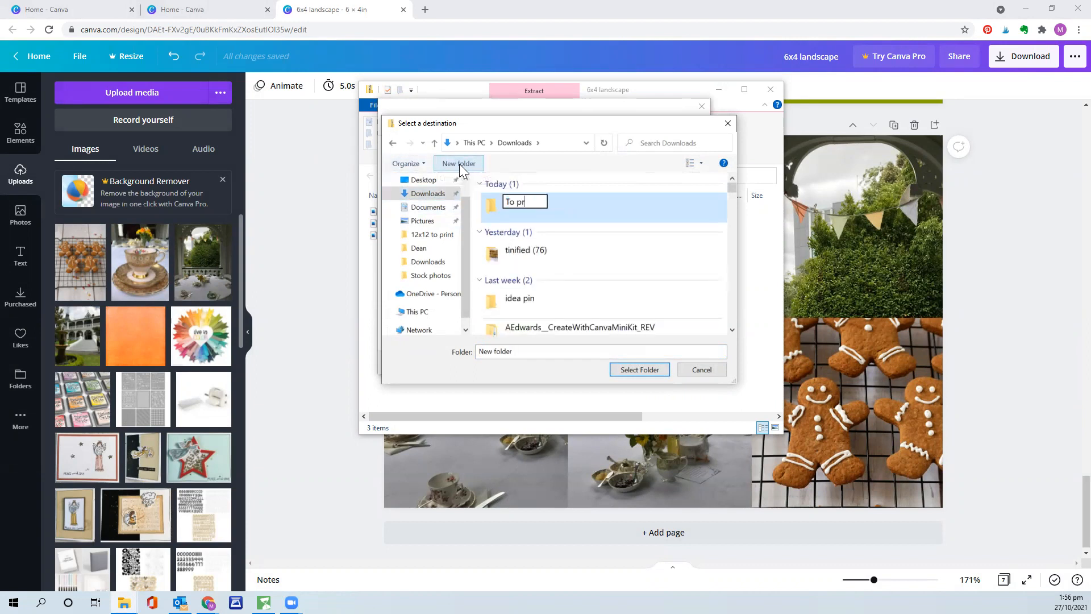
click(629, 374)
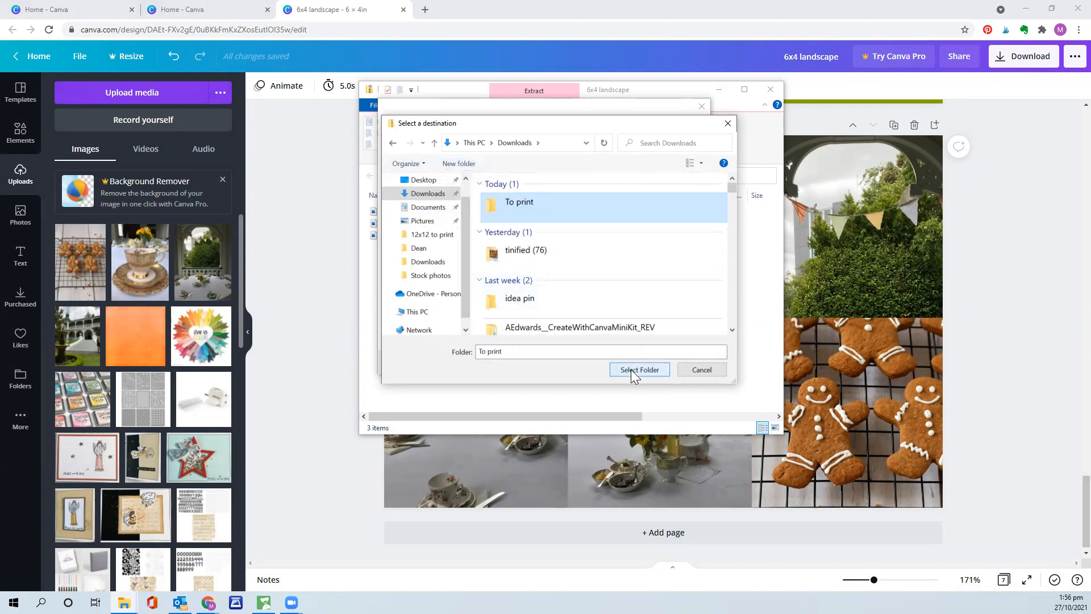
click(631, 369)
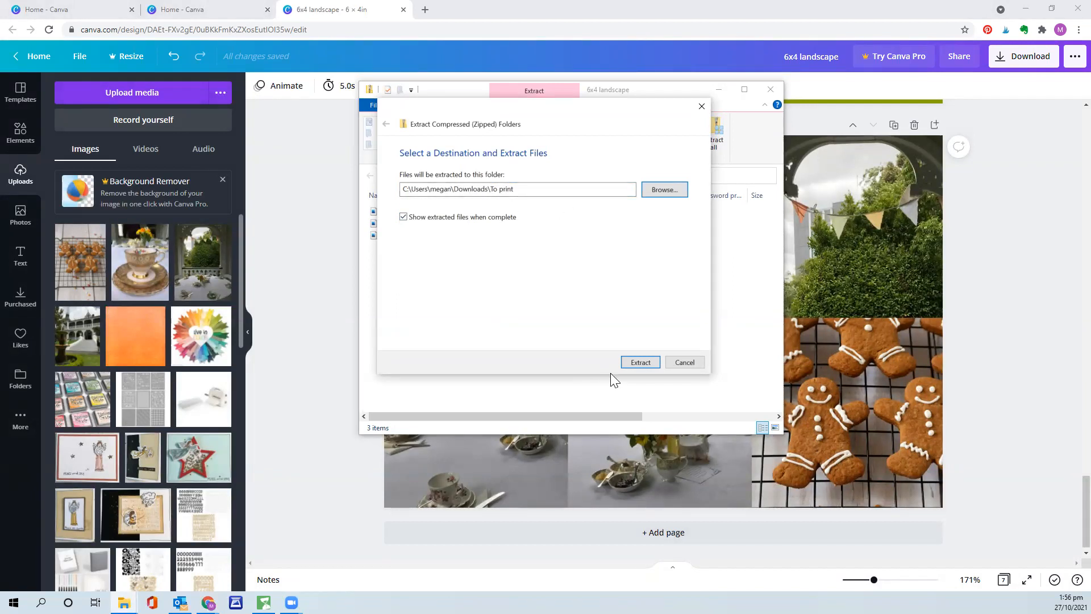
click(641, 362)
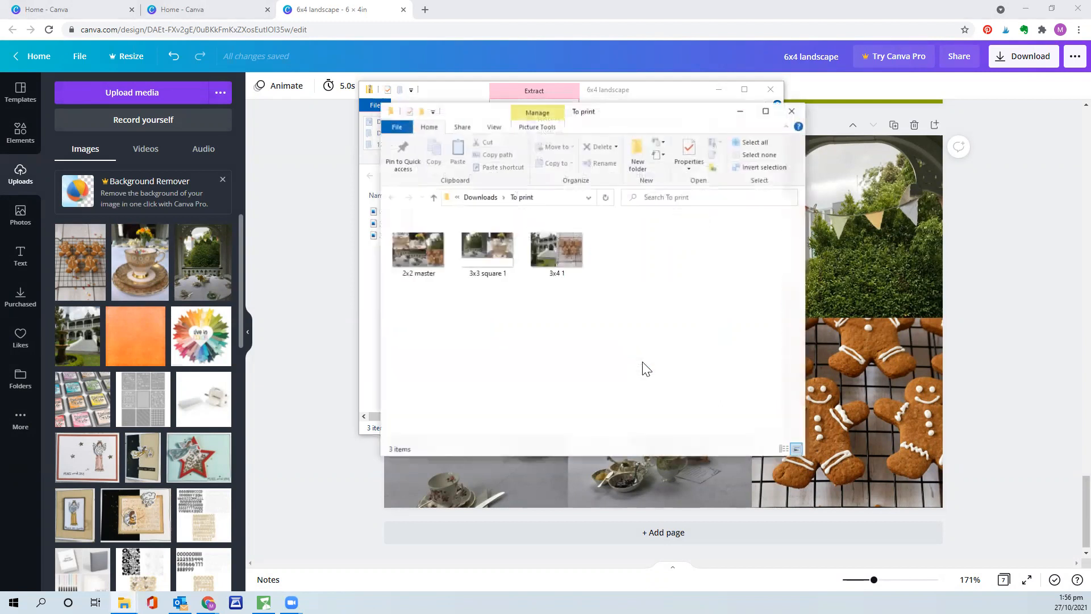
View the extracted images 2x2 master, 3x3 square 1 and 3x4 1 in turn, and close the photo viewer
double_click(419, 257)
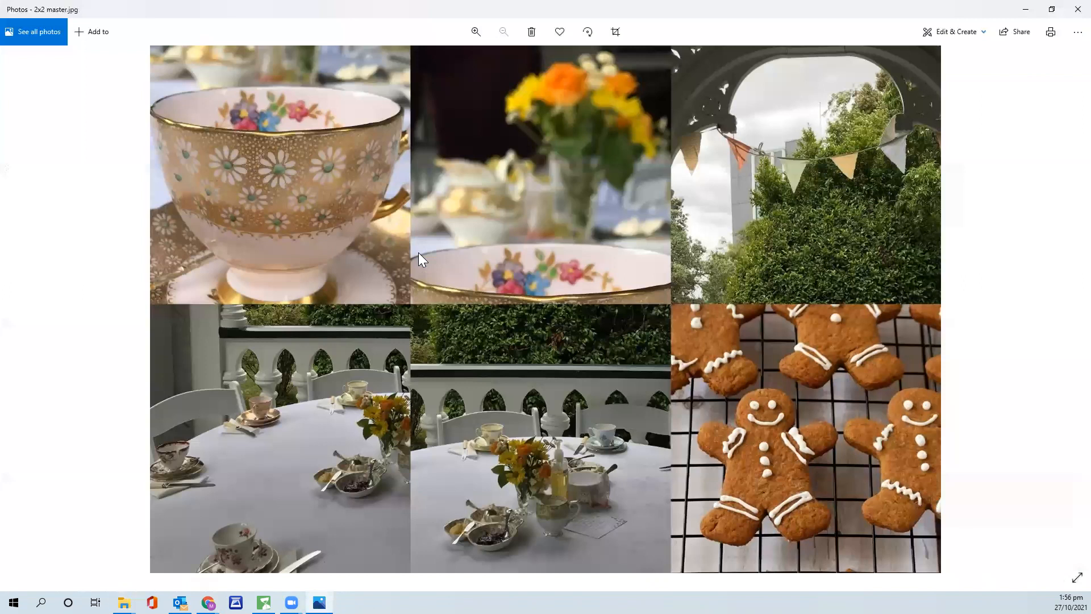
click(1066, 309)
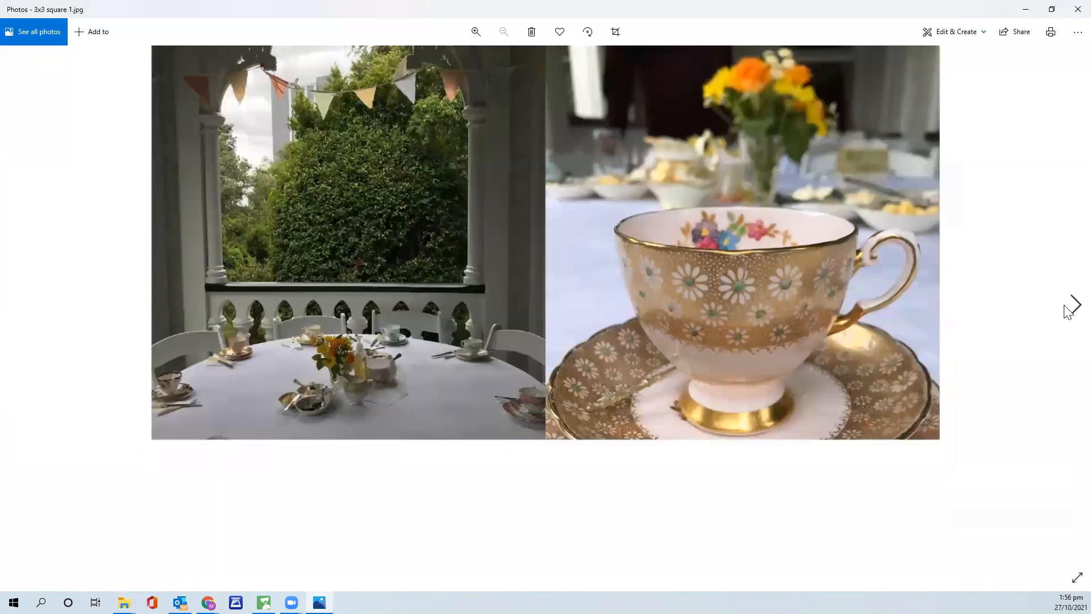
click(1067, 310)
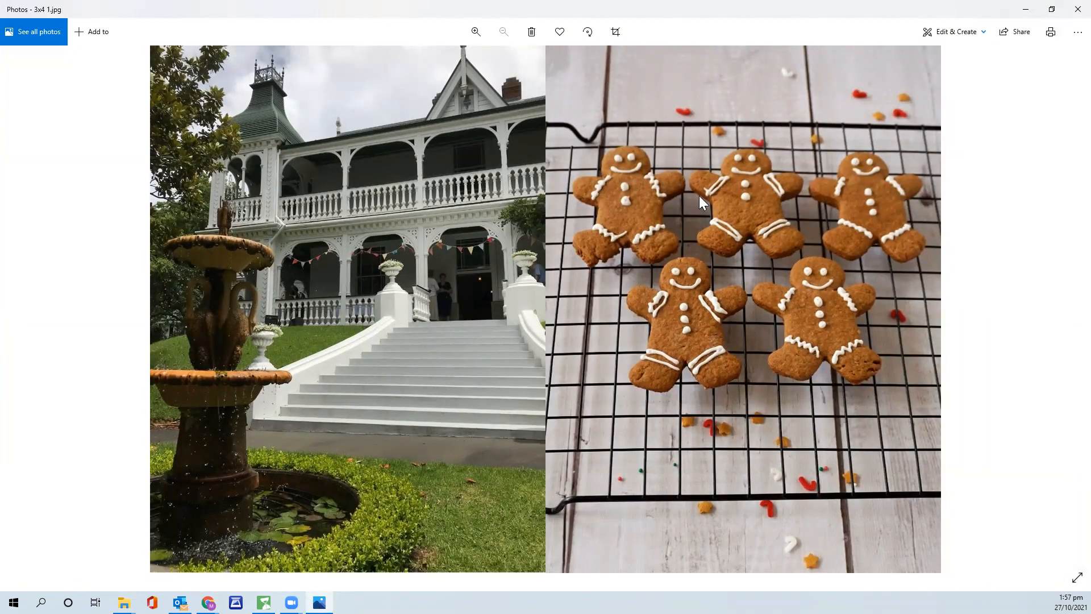
click(1078, 9)
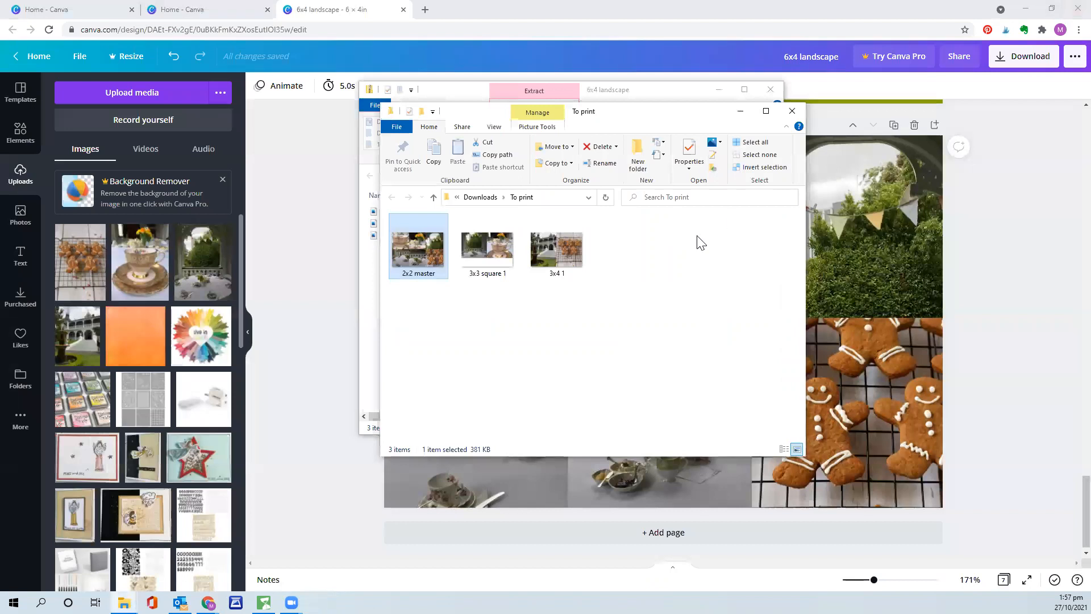
Close the To print and 6x4 landscape folder windows, and delete the photo-filled 2x2 page 7 from the design
click(794, 110)
click(772, 89)
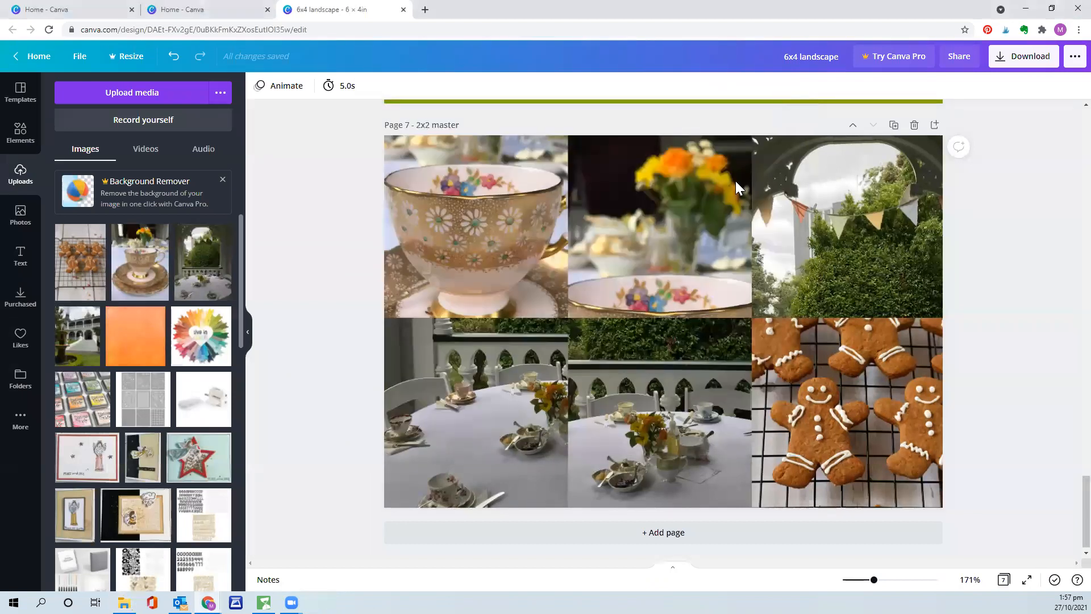
scroll(483, 263, up, 5)
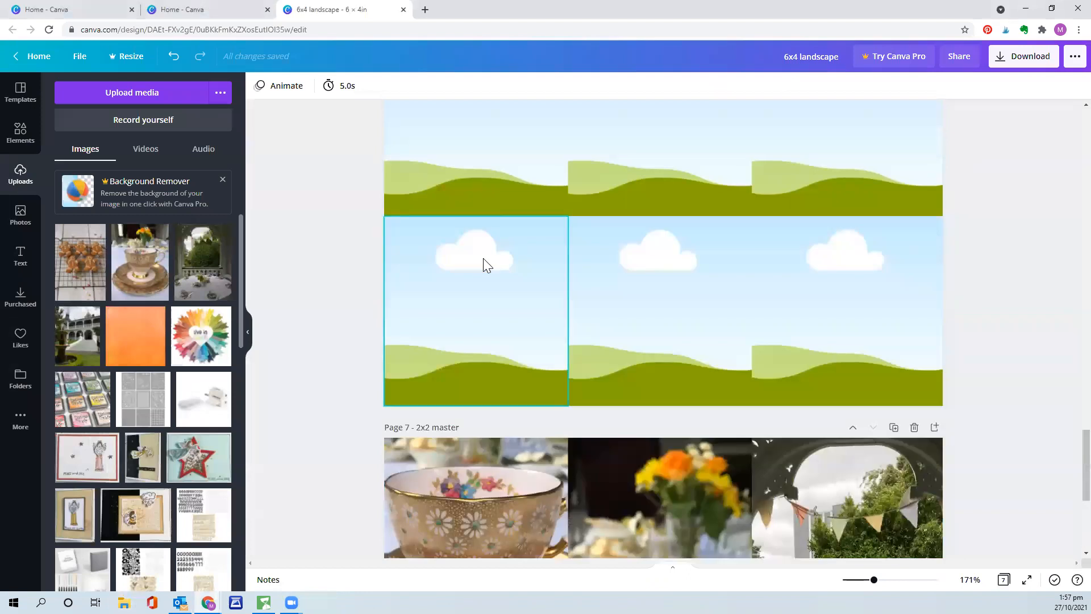
scroll(483, 263, up, 8)
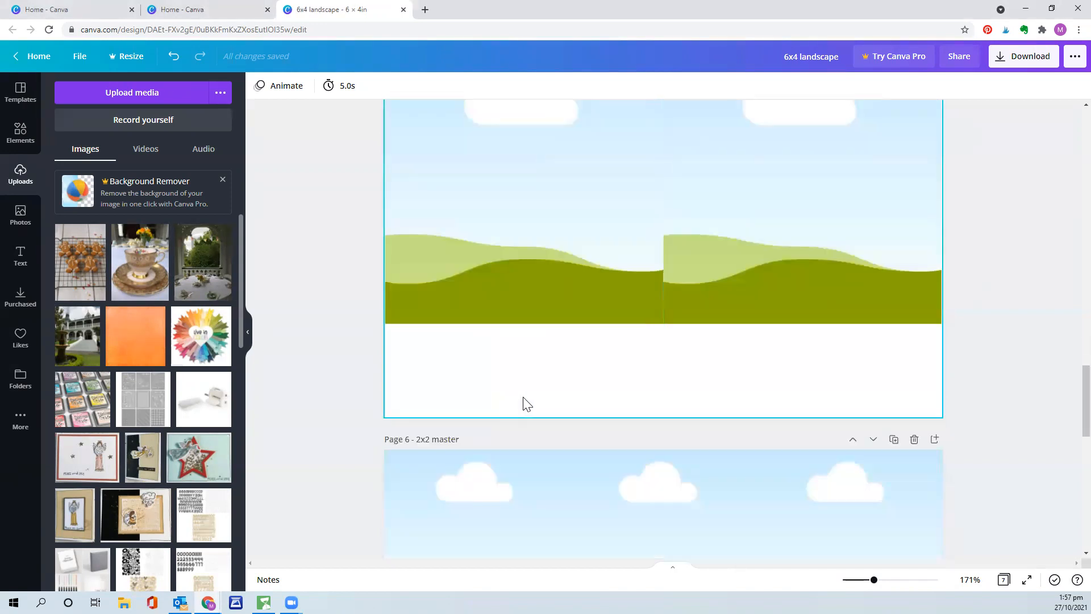
scroll(523, 401, down, 4)
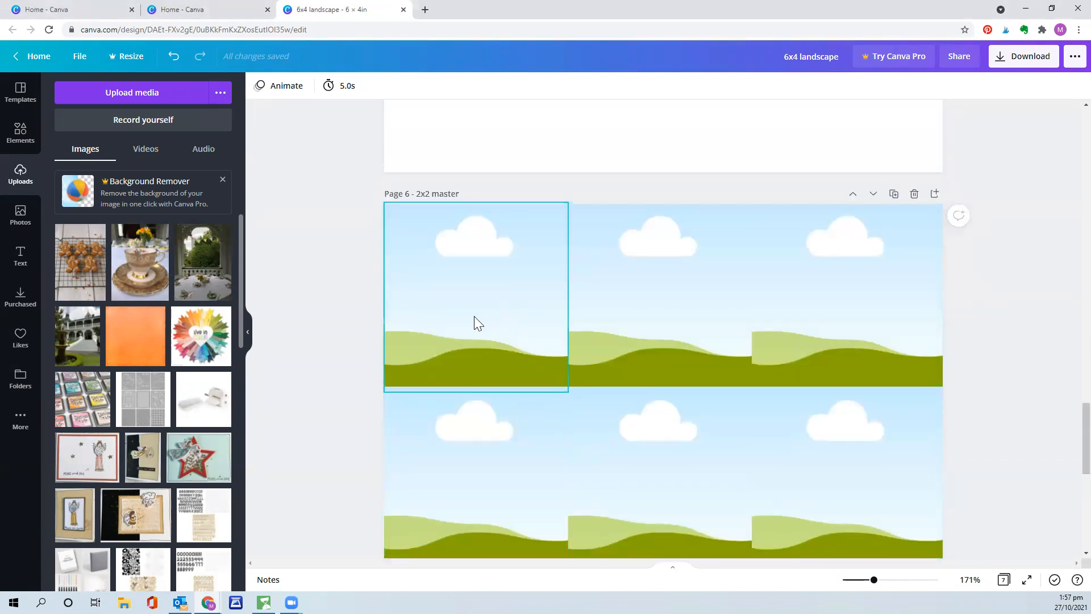
scroll(502, 295, down, 8)
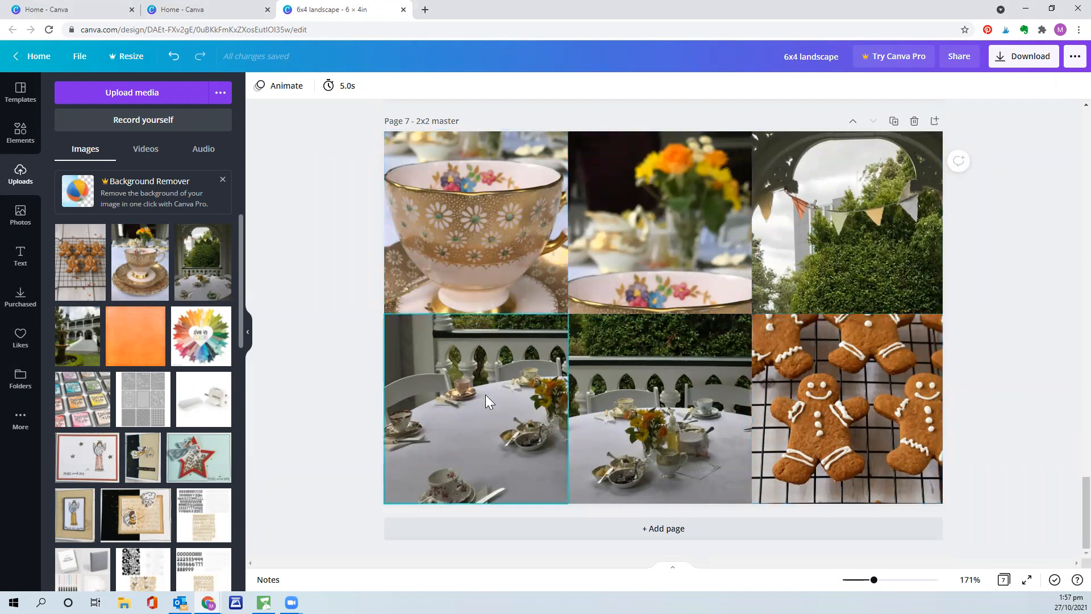
click(914, 123)
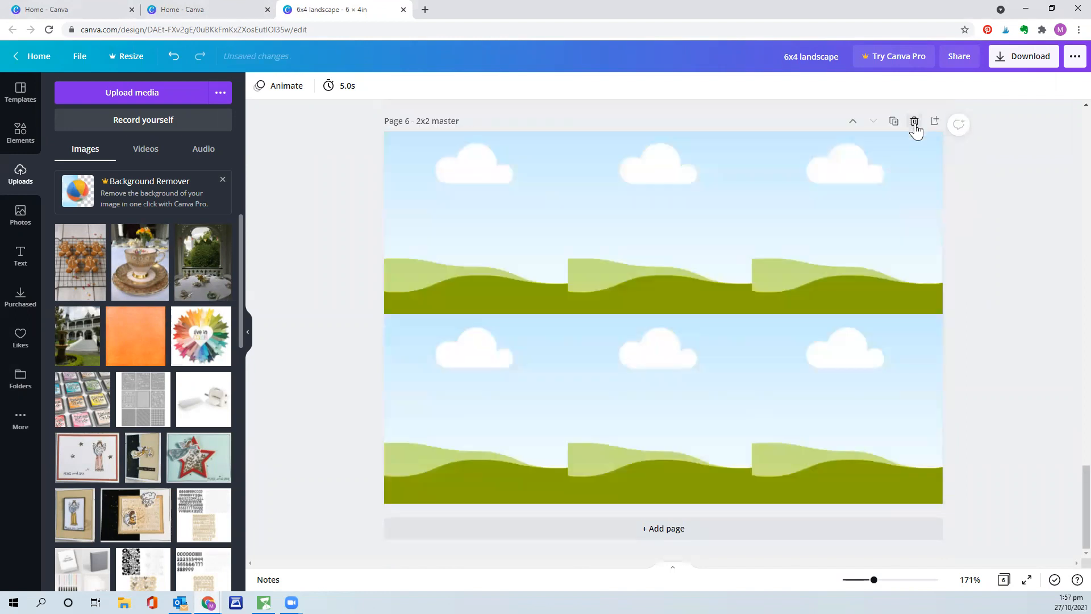
Look back through the remaining master and photo-filled pages up to page 1
scroll(790, 317, up, 12)
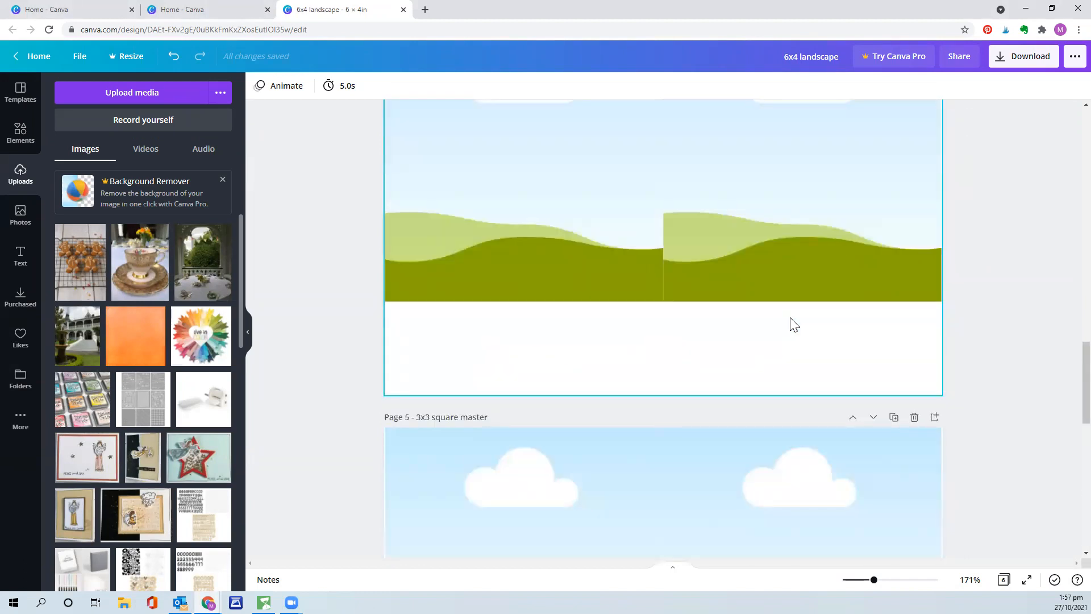
scroll(804, 231, up, 12)
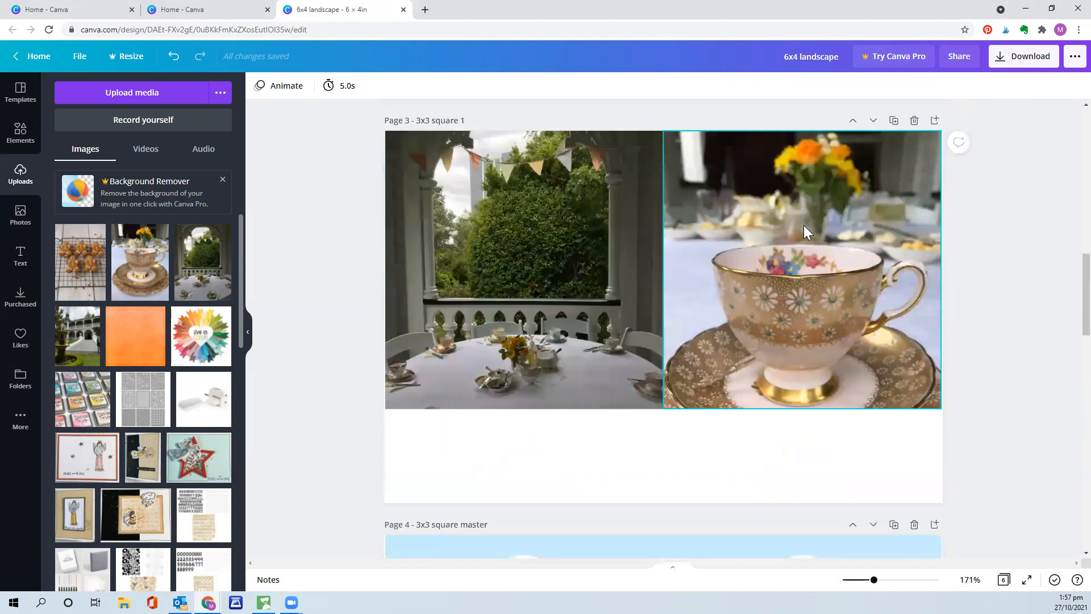
scroll(804, 225, up, 8)
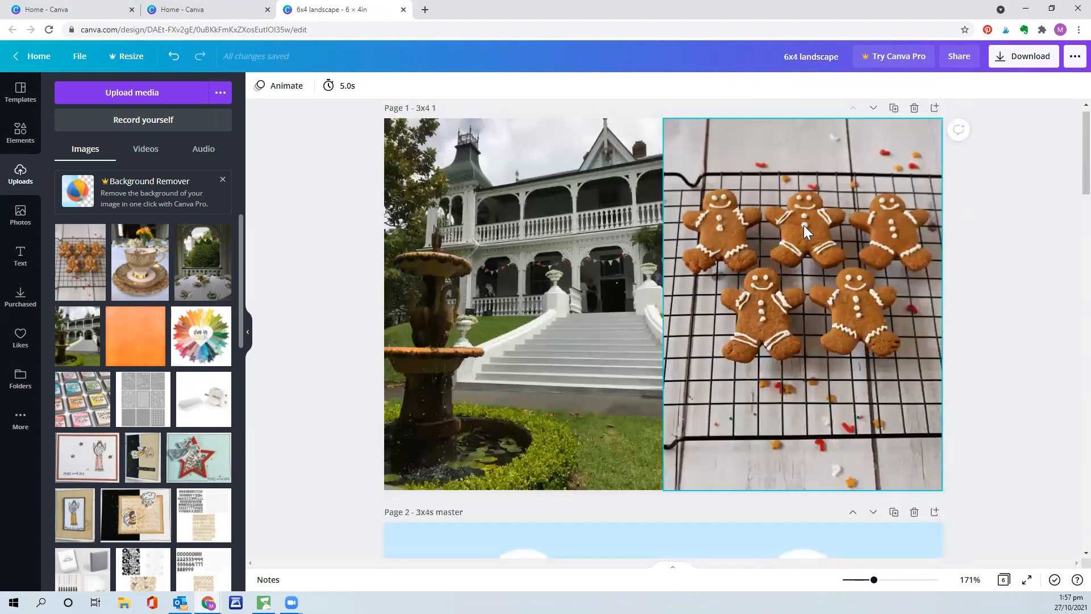